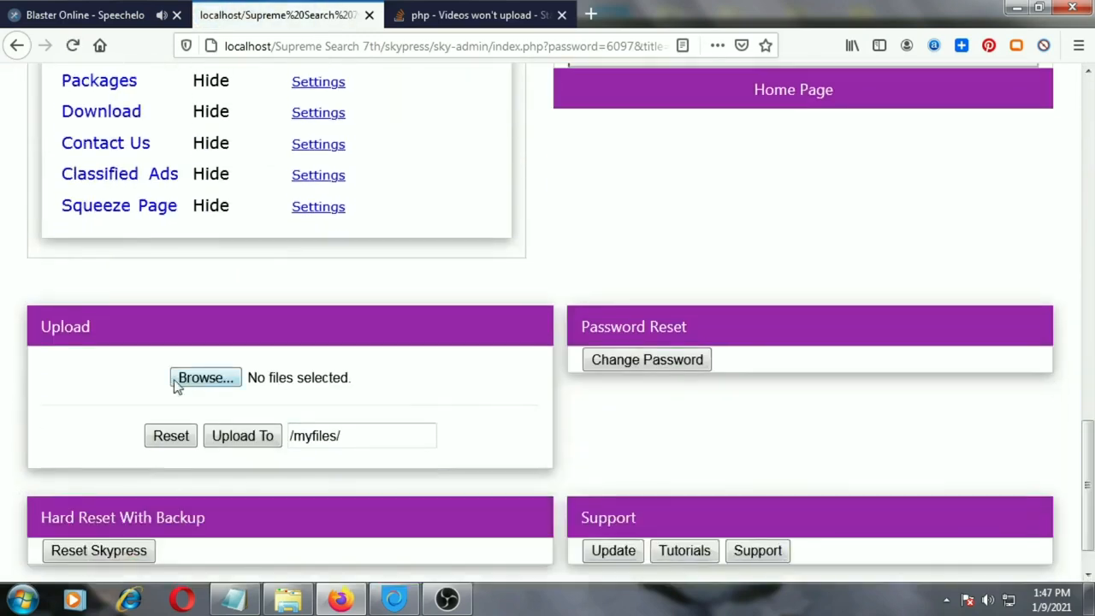
# Upload My Video.mp4 to the /myfiles/ folder and open the live site to view it
pyautogui.click(205, 379)
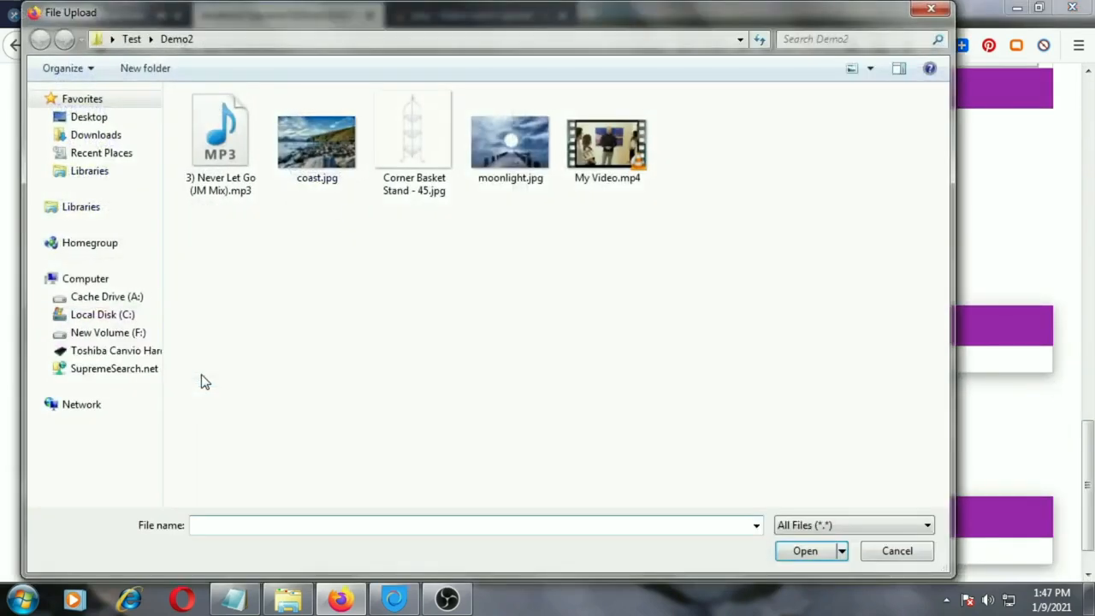
pyautogui.click(606, 146)
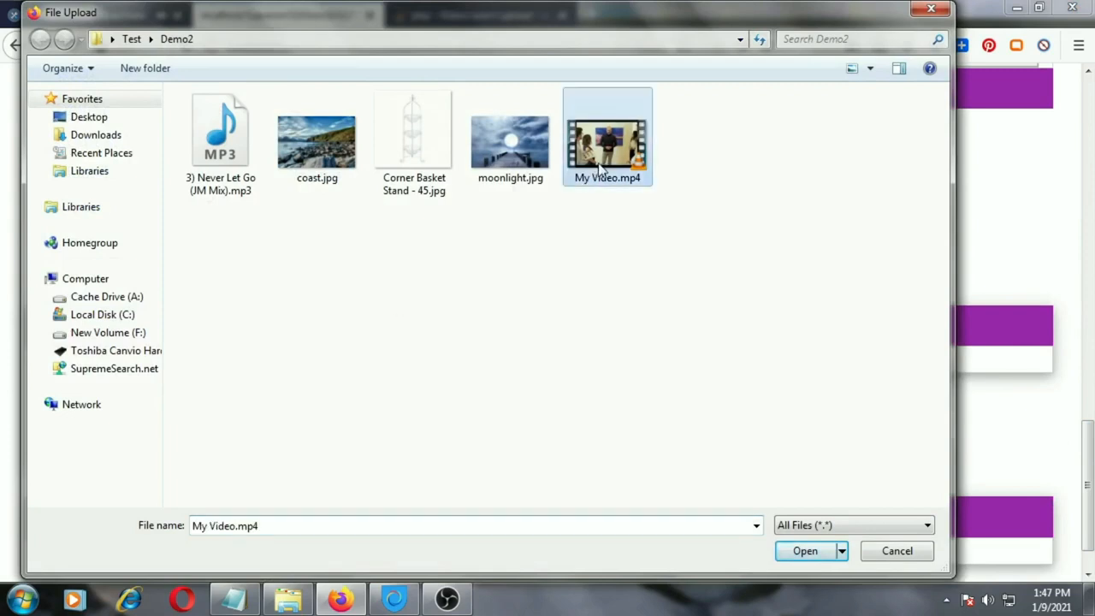
pyautogui.click(800, 551)
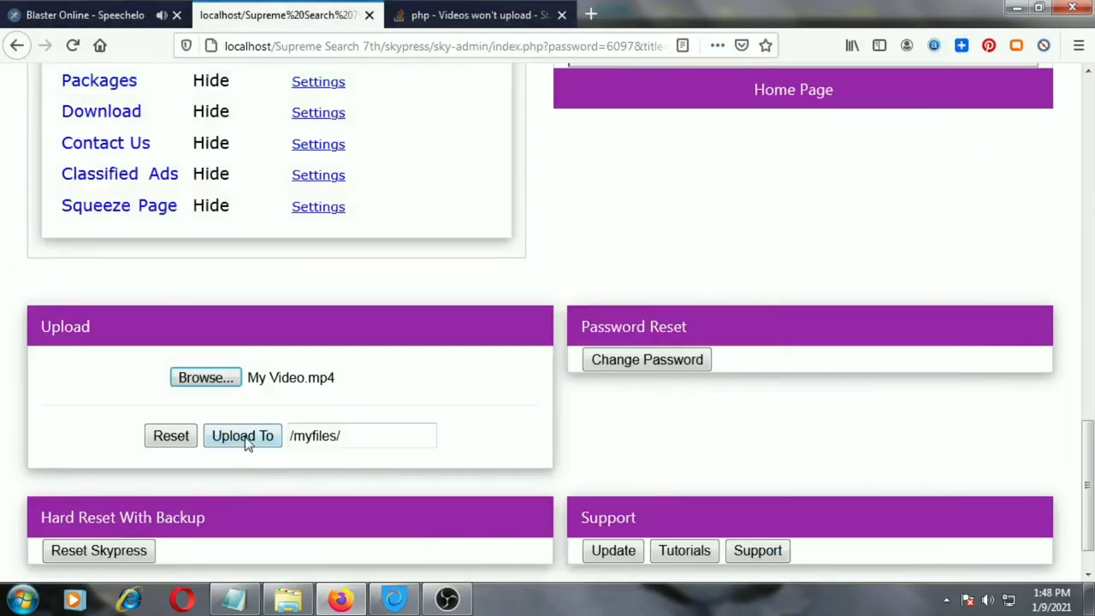
pyautogui.click(245, 438)
pyautogui.click(597, 293)
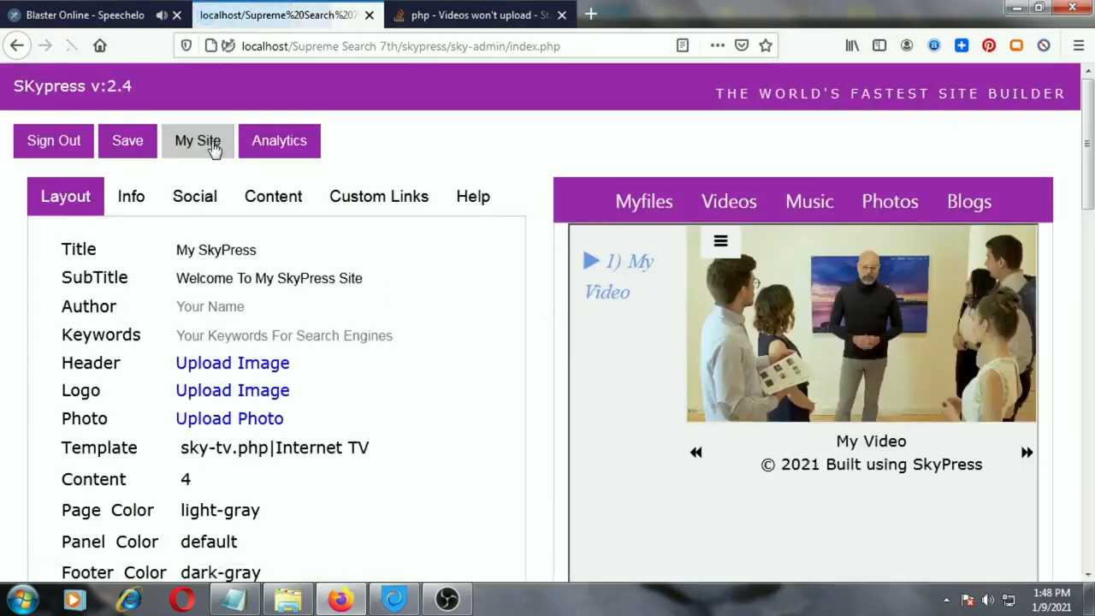
pyautogui.click(214, 148)
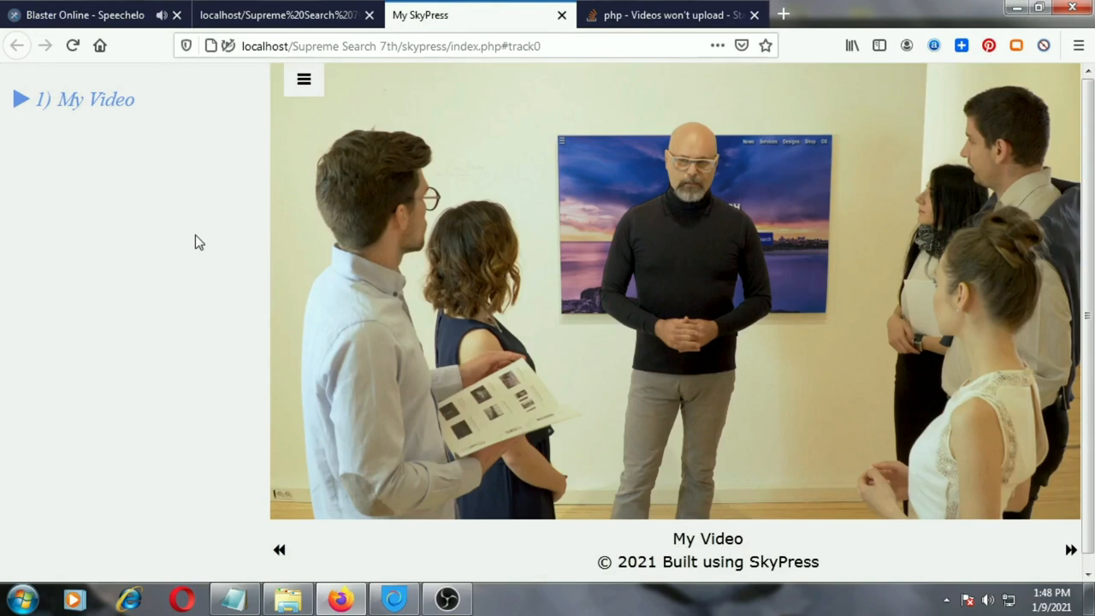
# Return to the admin page and set the TV app's menu option to Show in the application settings
pyautogui.click(272, 22)
pyautogui.scroll(-7, 331, 248)
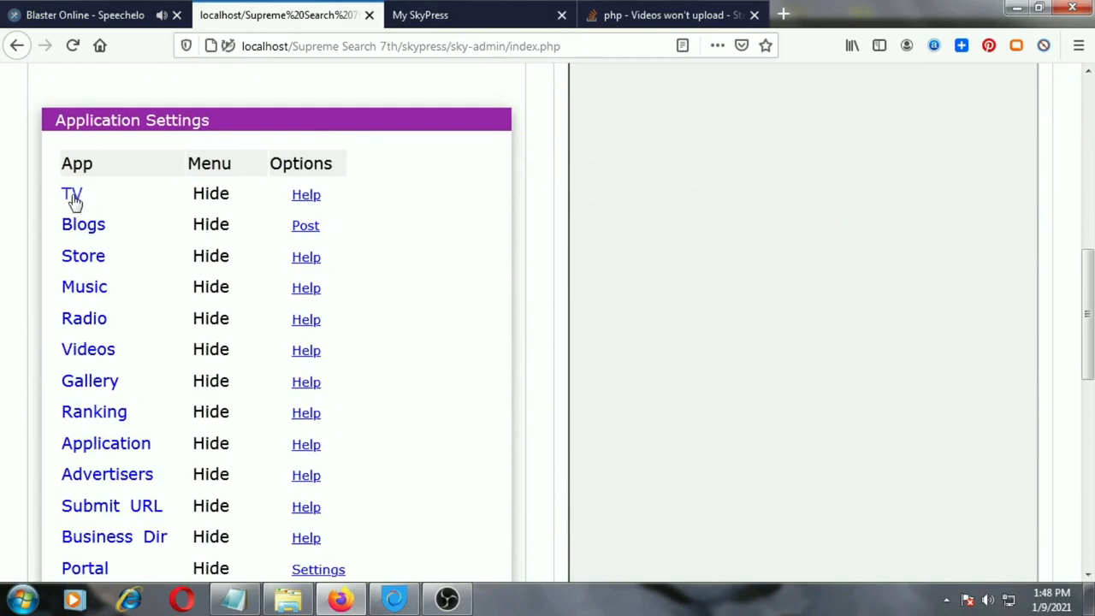
pyautogui.click(224, 202)
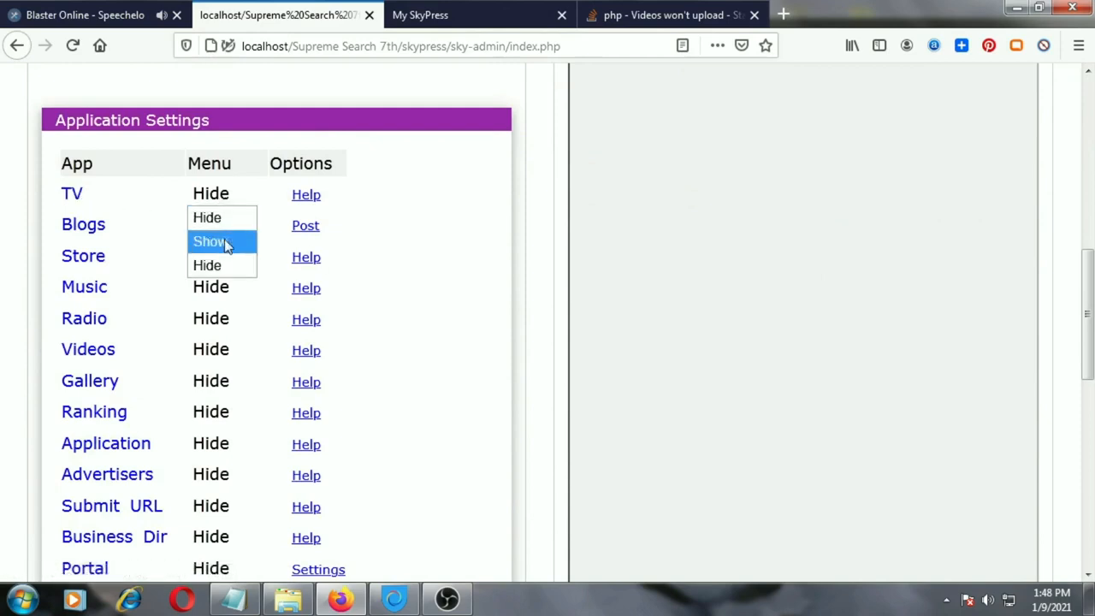
pyautogui.click(228, 249)
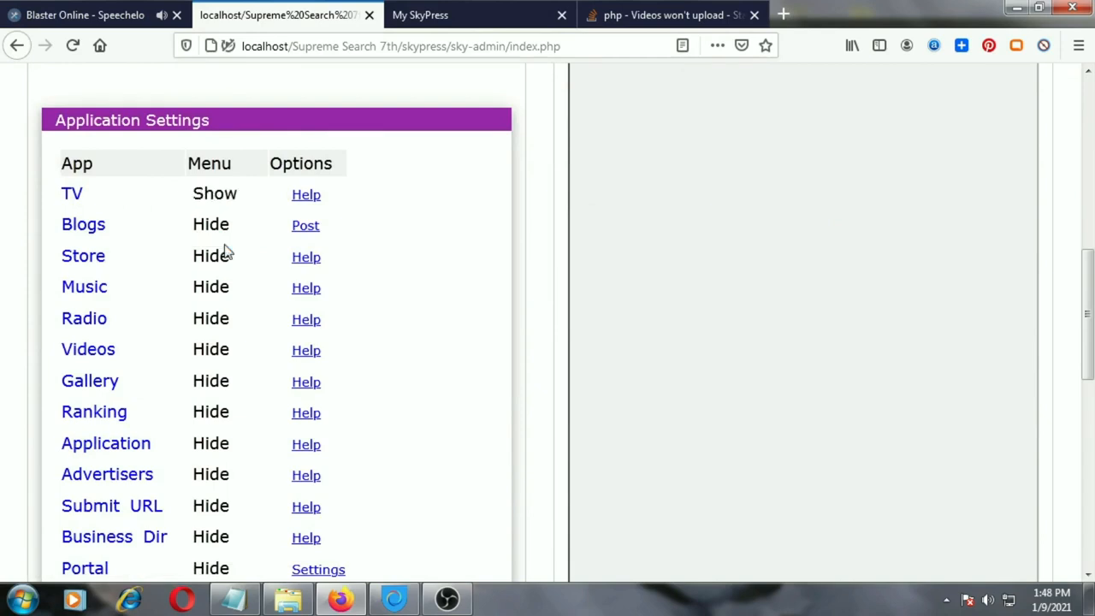
# Change the site template to Template 2 - Blog and save the settings
pyautogui.scroll(8, 227, 253)
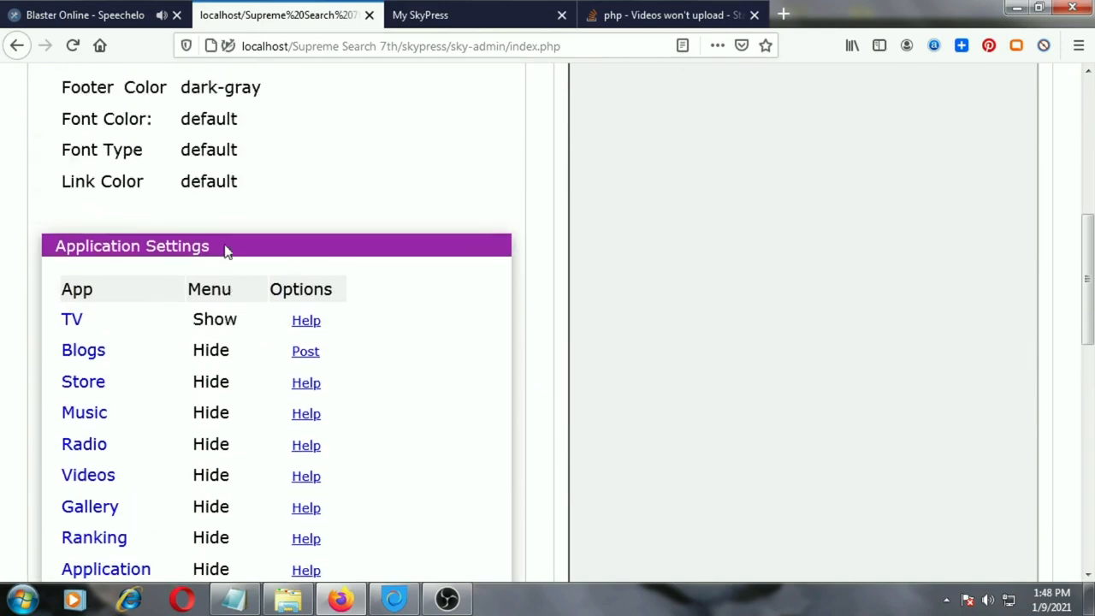
pyautogui.click(242, 190)
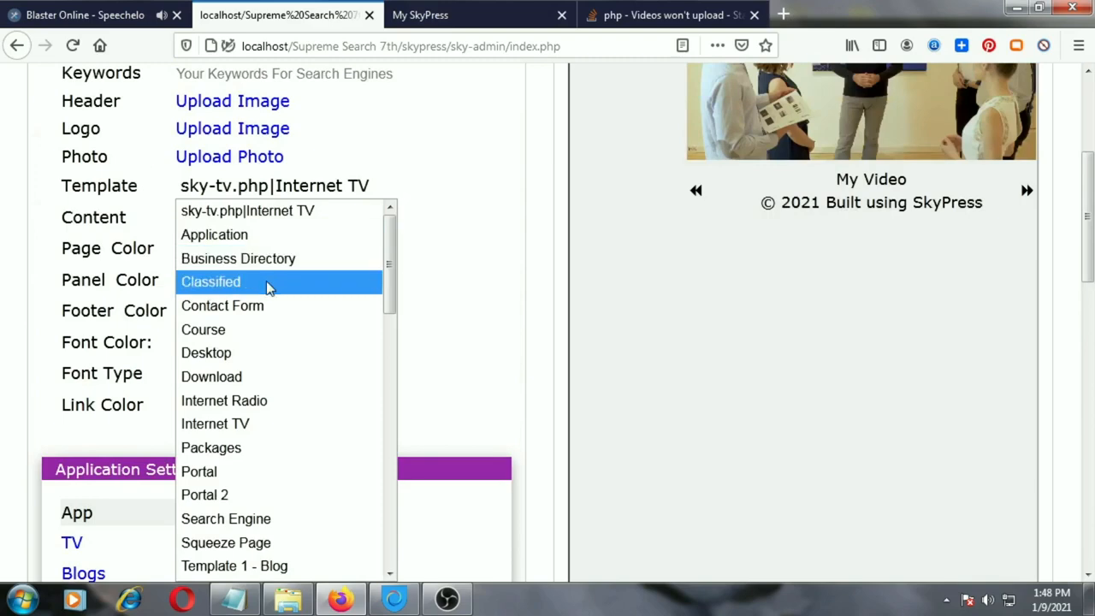
pyautogui.scroll(-5, 269, 286)
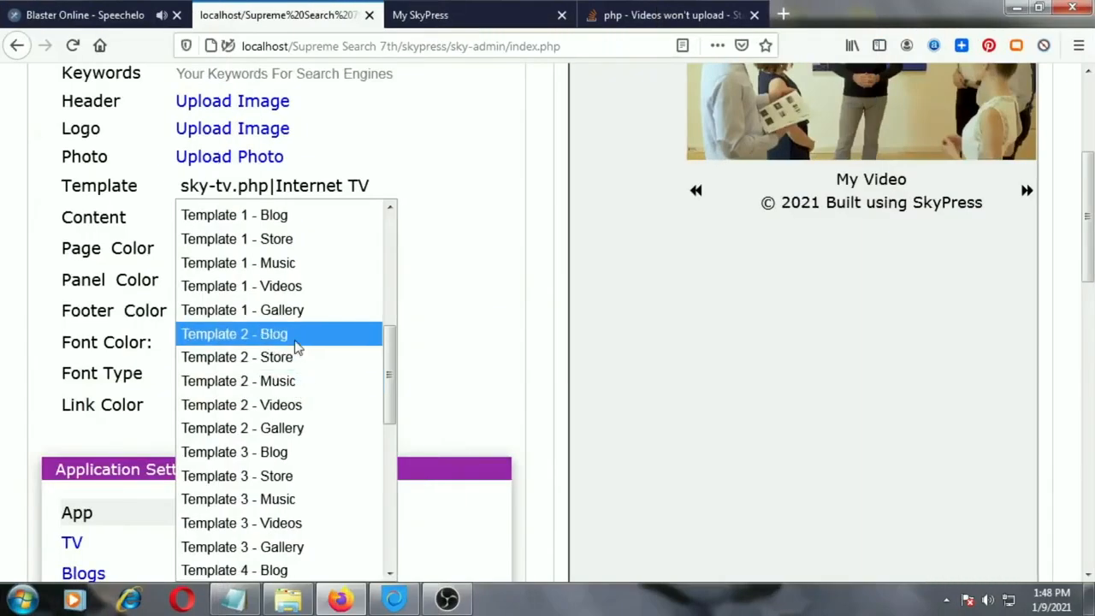
pyautogui.click(293, 337)
pyautogui.scroll(5, 19, 214)
pyautogui.click(129, 142)
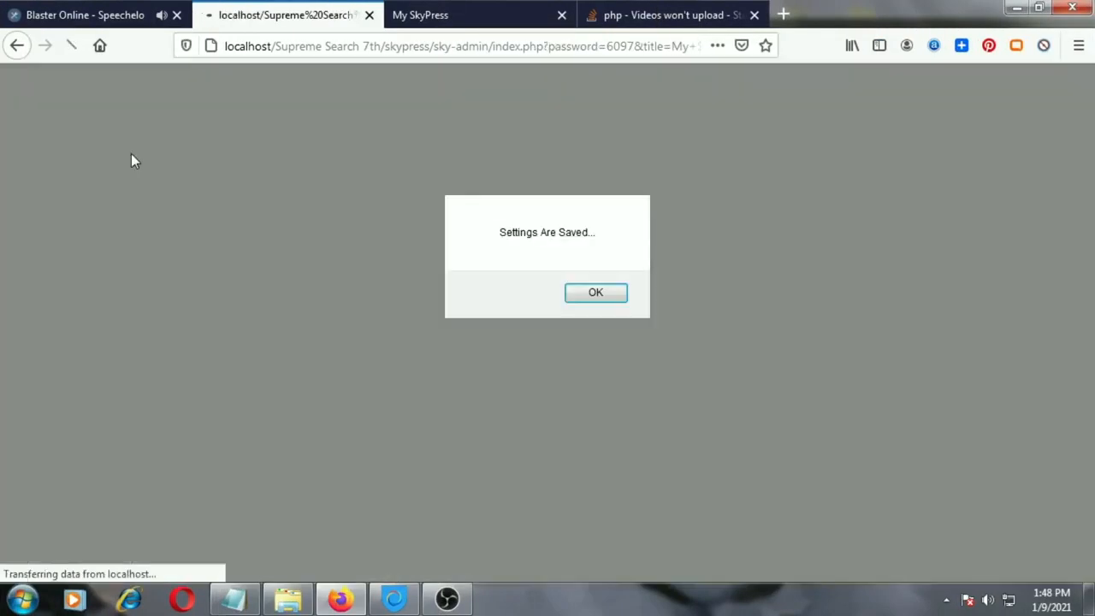
pyautogui.click(594, 293)
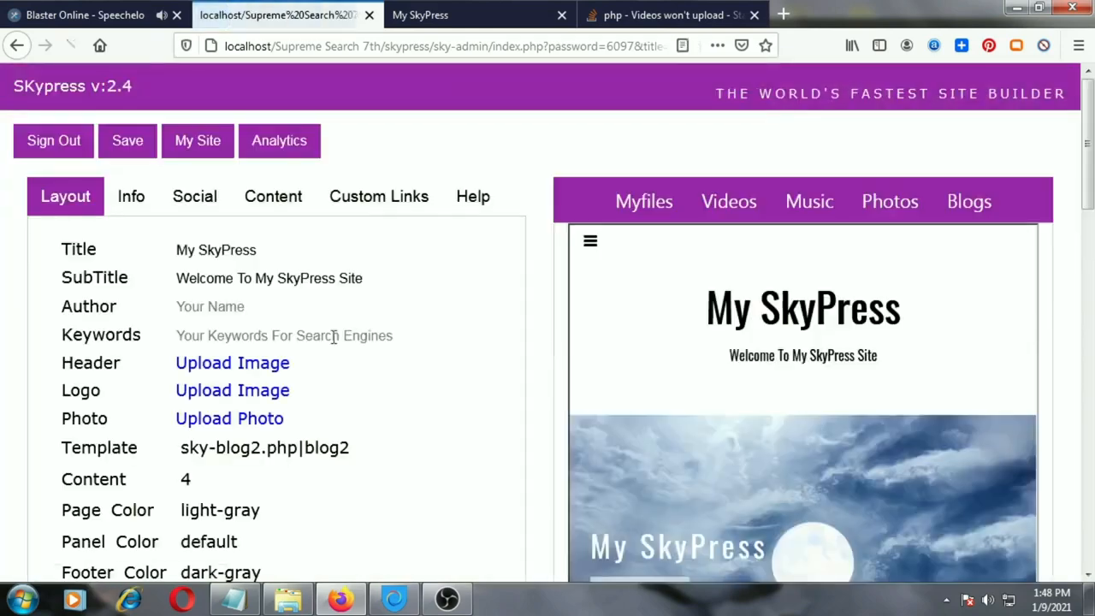
# Create a new blog post titled "Test blog" with the body text "This is a test"
pyautogui.scroll(-9, 333, 342)
pyautogui.scroll(3, 317, 343)
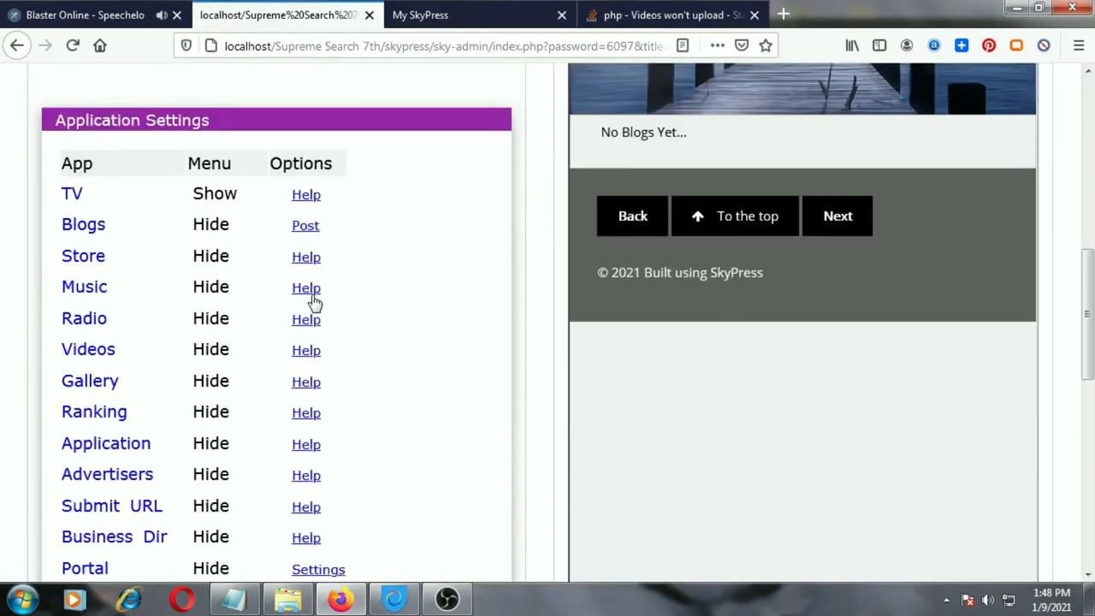
pyautogui.click(308, 227)
pyautogui.click(420, 205)
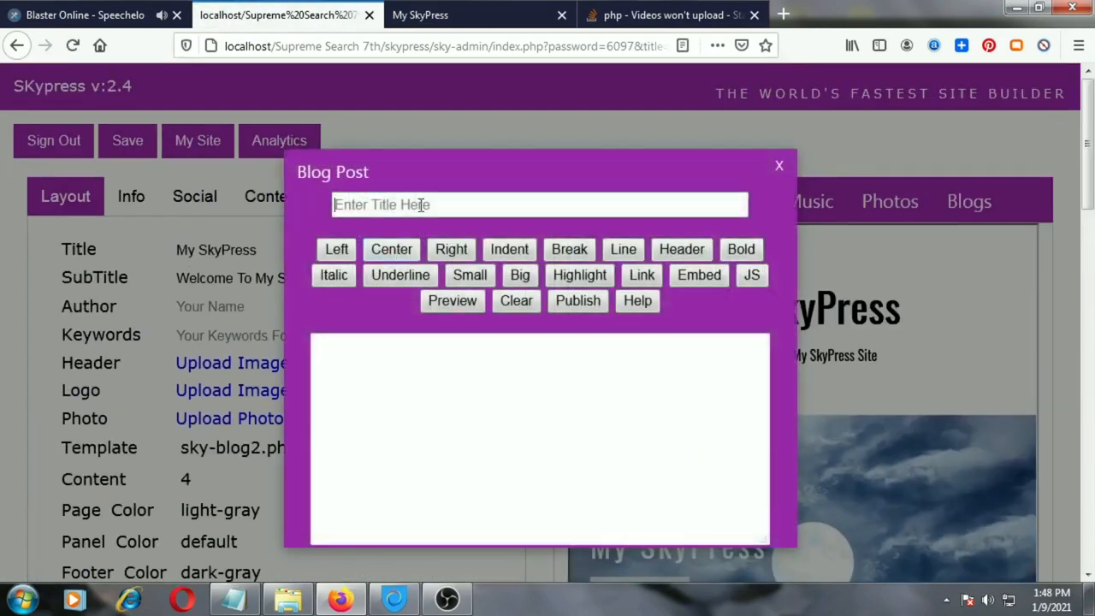
pyautogui.write('Test bl')
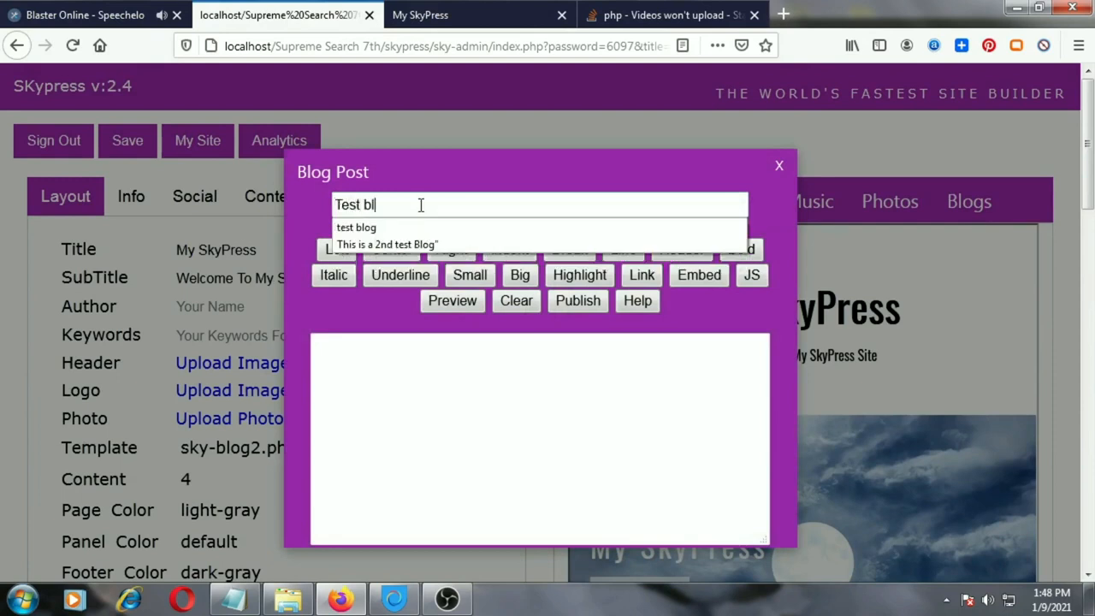
pyautogui.press('Tab')
pyautogui.press('Tab')
pyautogui.press('Tab')
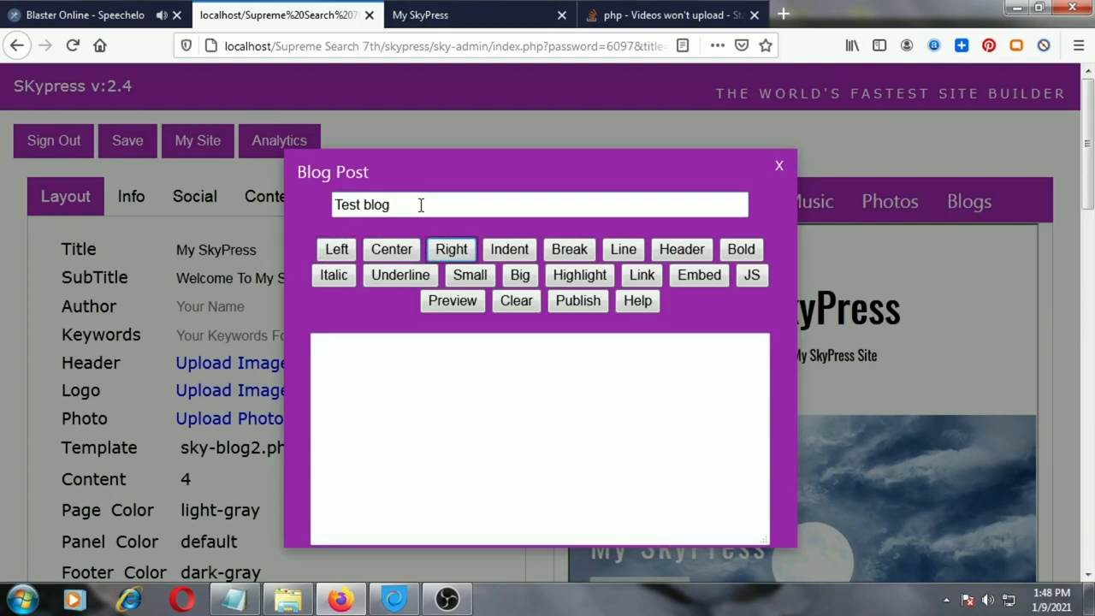
pyautogui.click(369, 431)
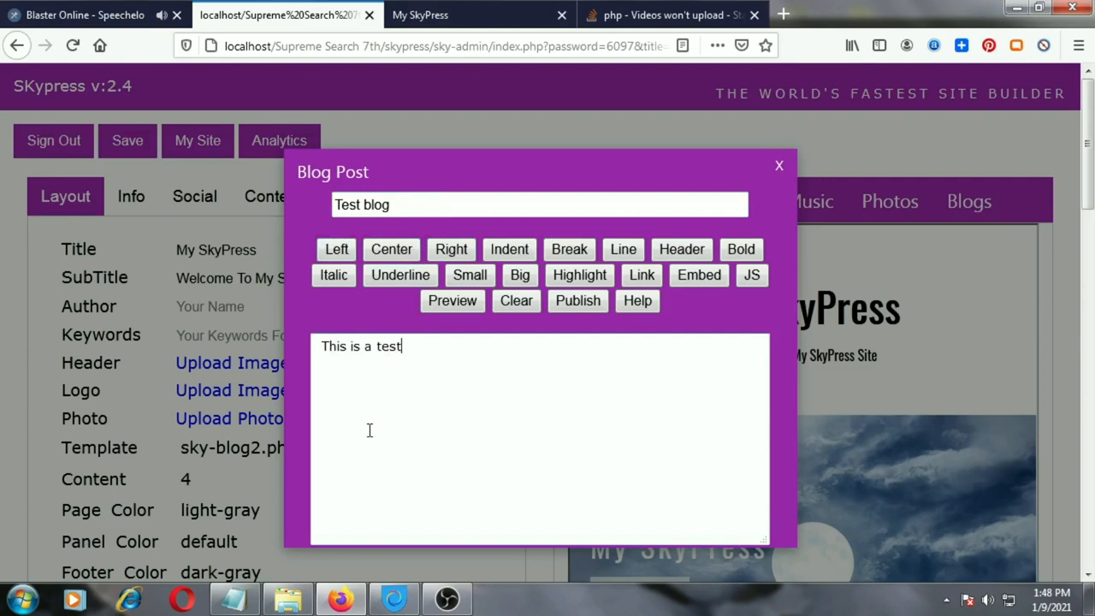
# Preview the blog post, close the preview and publish the post
pyautogui.click(447, 308)
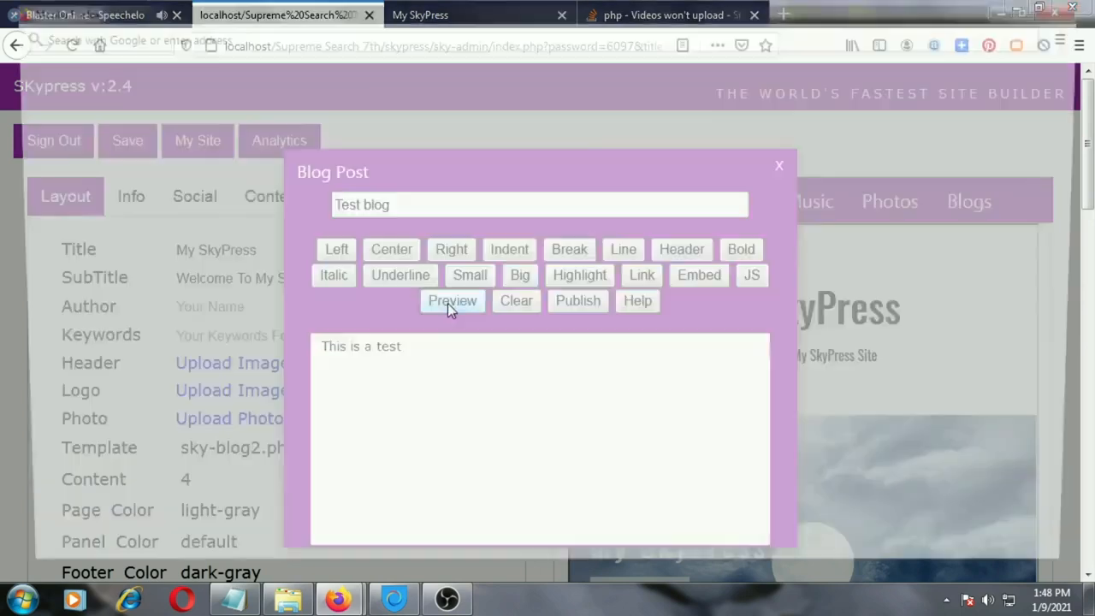
pyautogui.click(1086, 7)
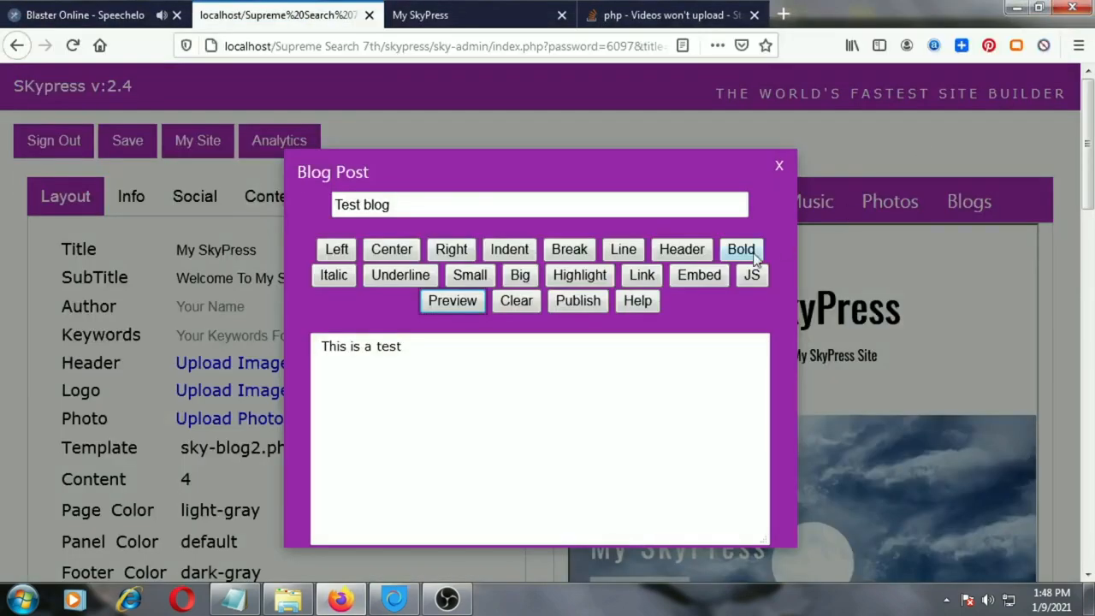
pyautogui.click(579, 300)
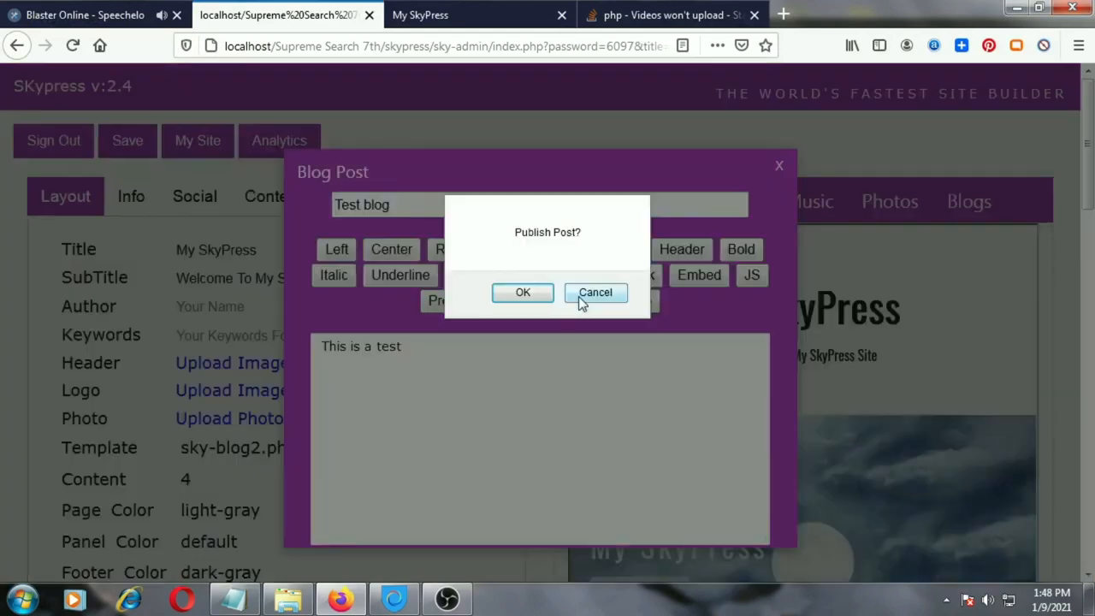
pyautogui.click(524, 294)
pyautogui.click(593, 295)
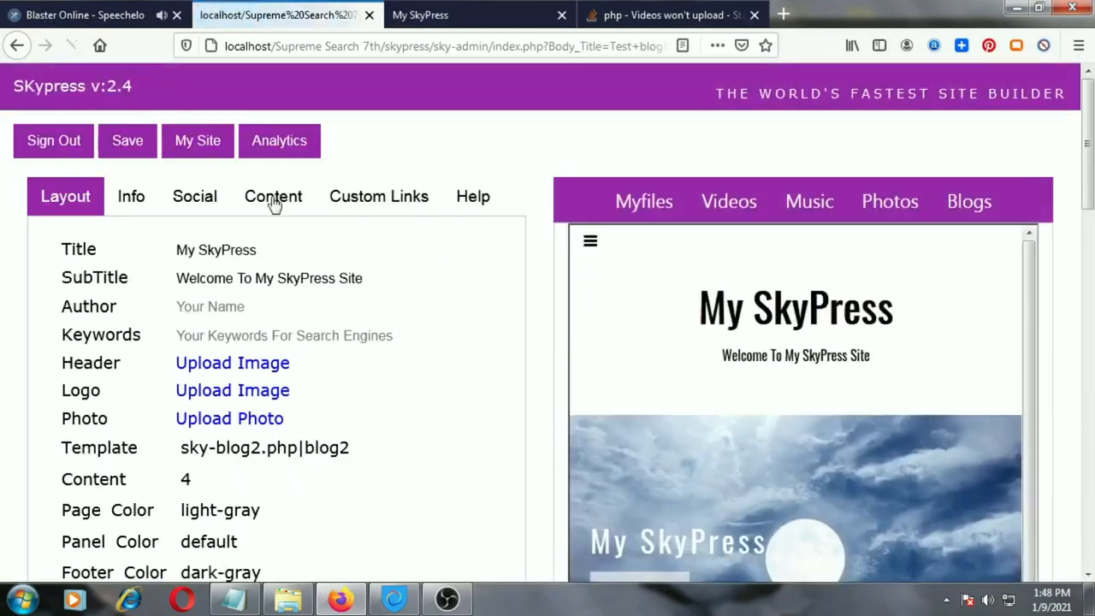
# Reload the live My SkyPress site and examine the blog section below the header image
pyautogui.click(475, 15)
pyautogui.click(73, 47)
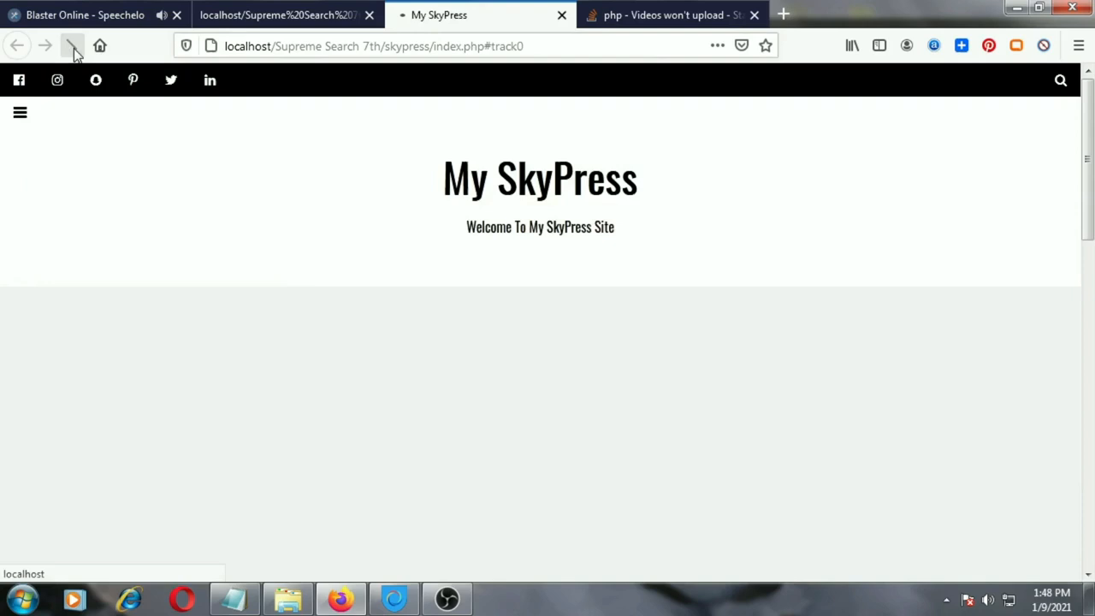
pyautogui.scroll(-6, 220, 364)
pyautogui.scroll(-4, 220, 366)
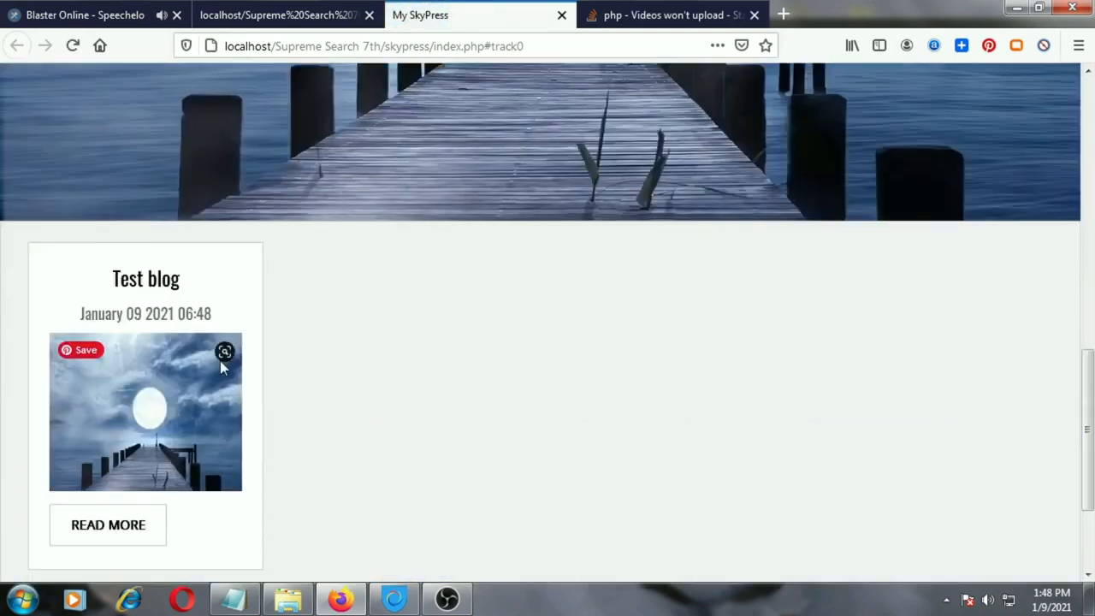
# Return to the admin page and set the Blogs app's menu option to Show
pyautogui.click(281, 14)
pyautogui.scroll(-5, 299, 257)
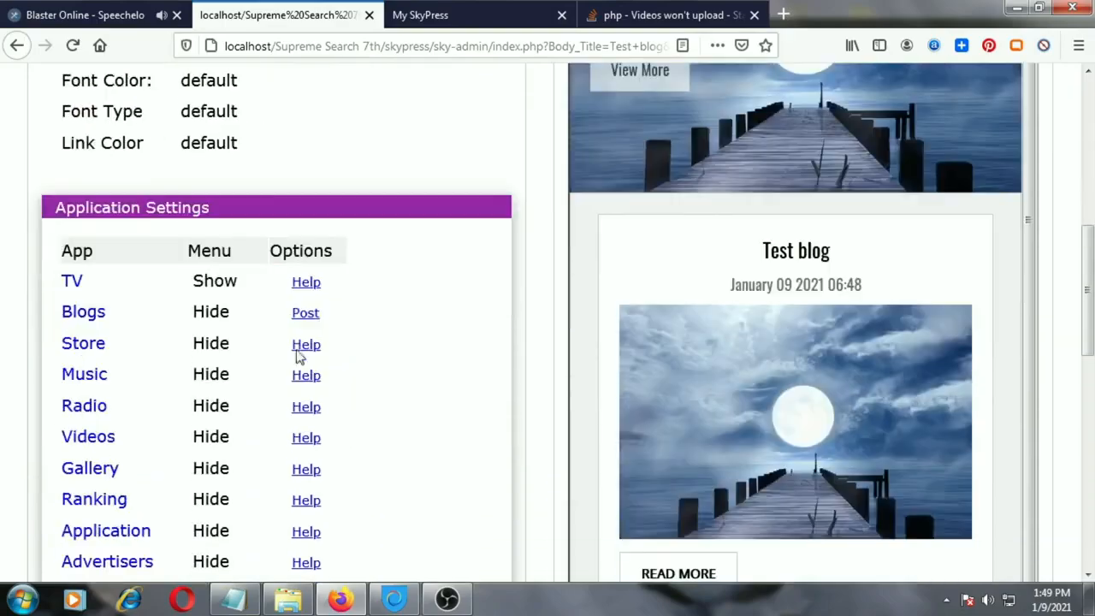
pyautogui.click(211, 313)
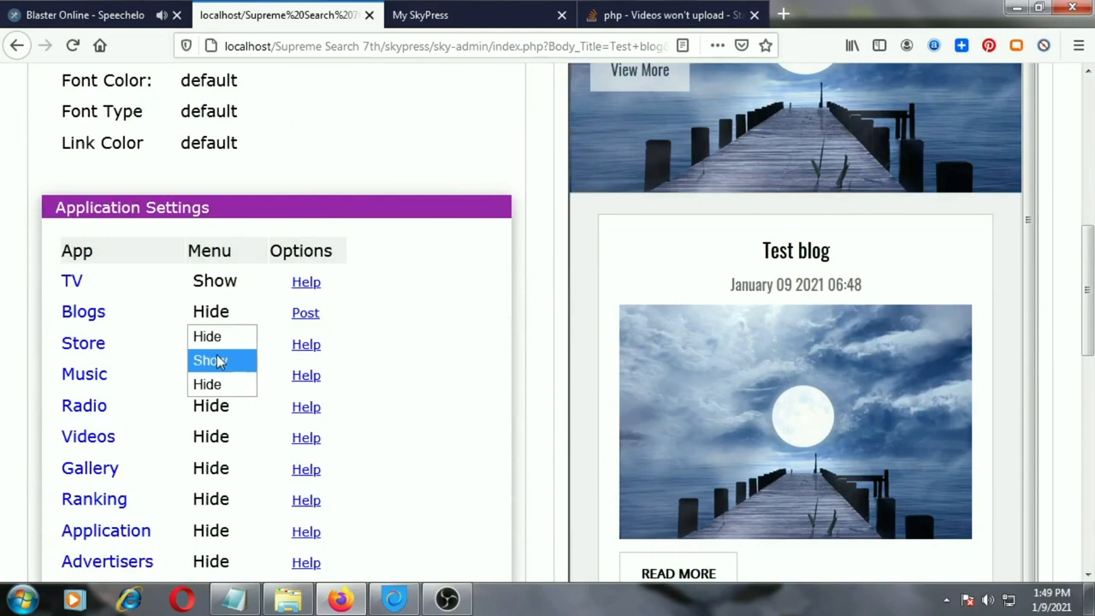
pyautogui.click(210, 360)
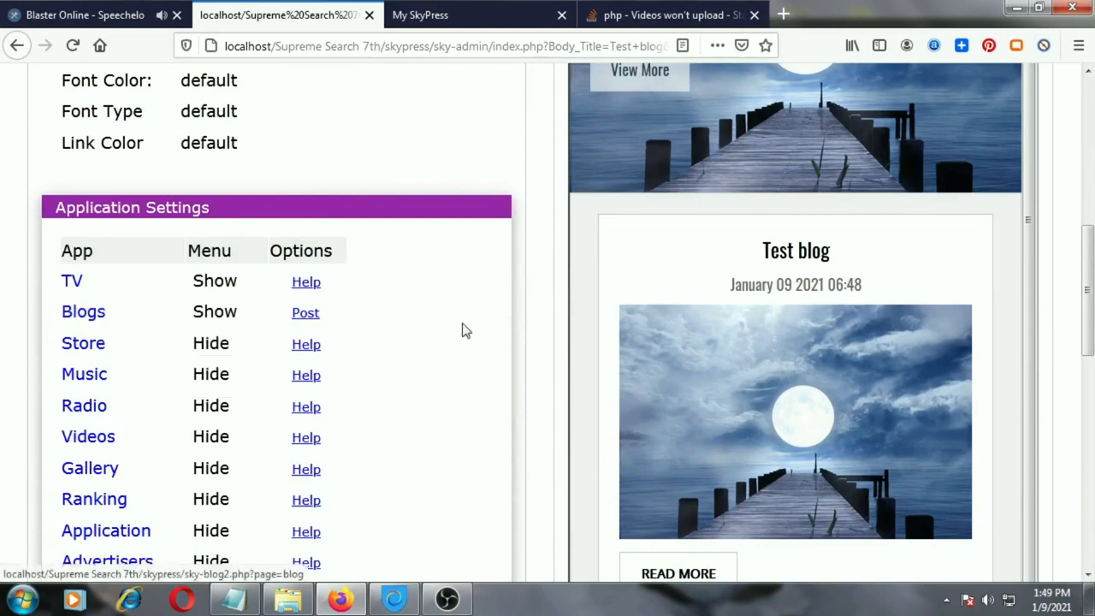
# Change the site template to Template 2 - Store and save the settings
pyautogui.scroll(3, 467, 334)
pyautogui.scroll(2, 462, 347)
pyautogui.click(274, 364)
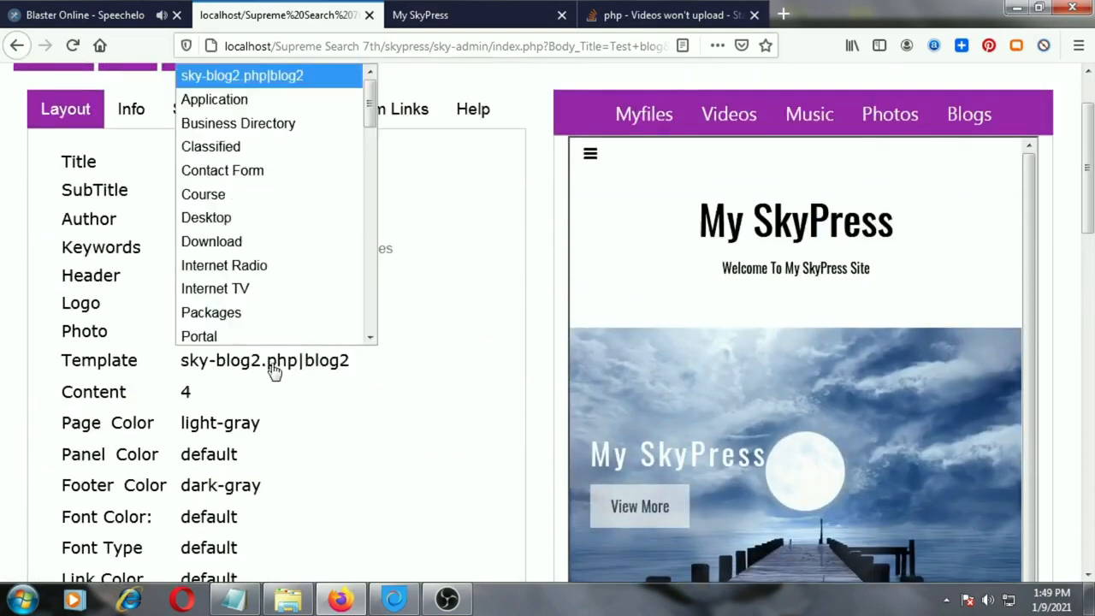
pyautogui.scroll(-5, 273, 274)
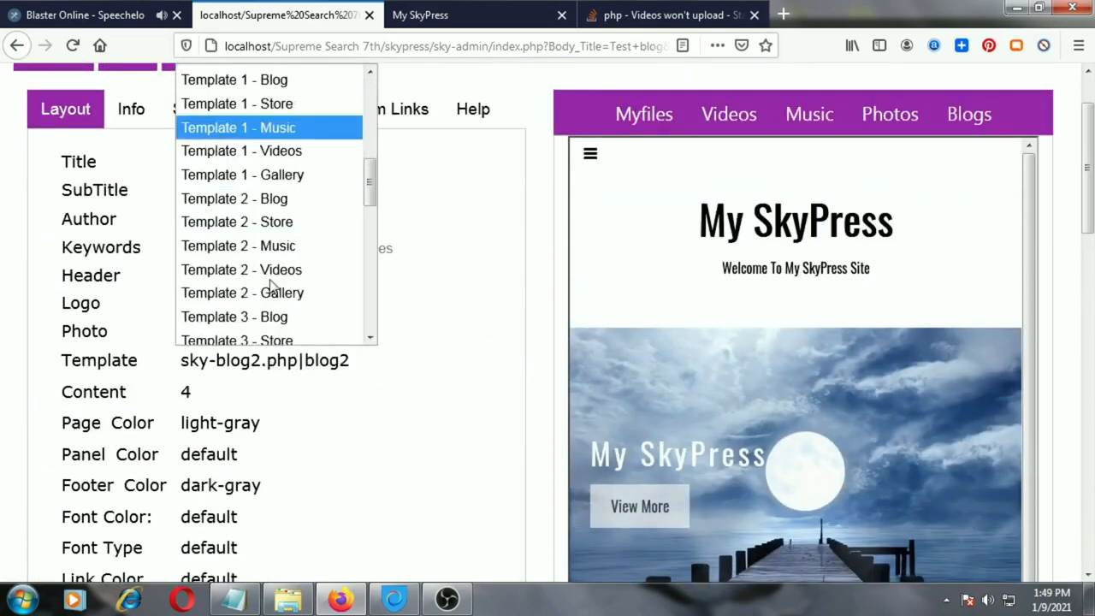
pyautogui.click(291, 224)
pyautogui.scroll(2, 171, 222)
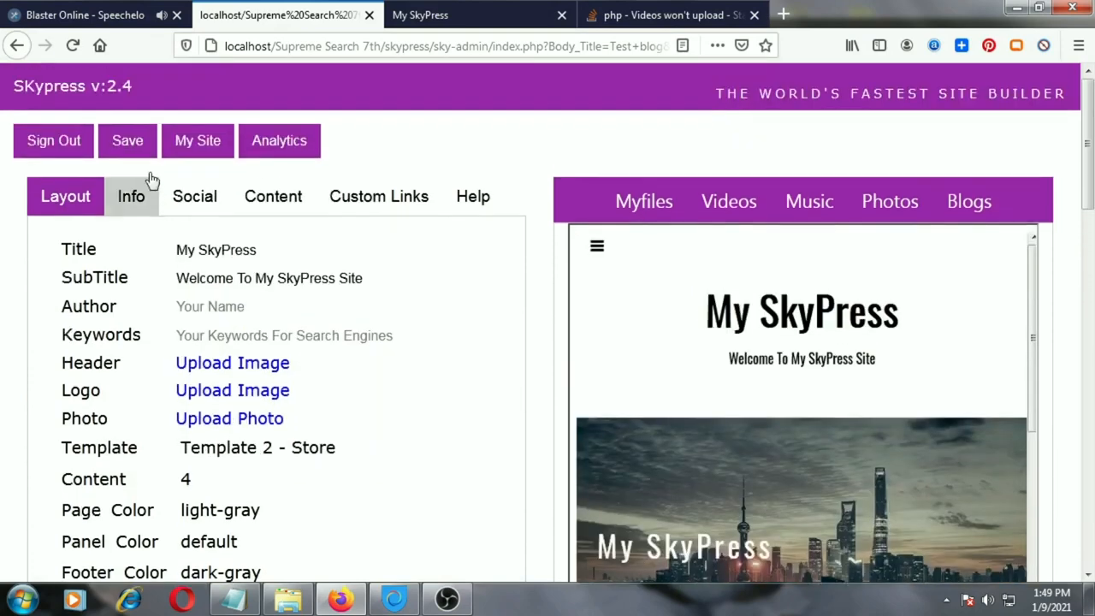
pyautogui.click(124, 141)
pyautogui.click(595, 291)
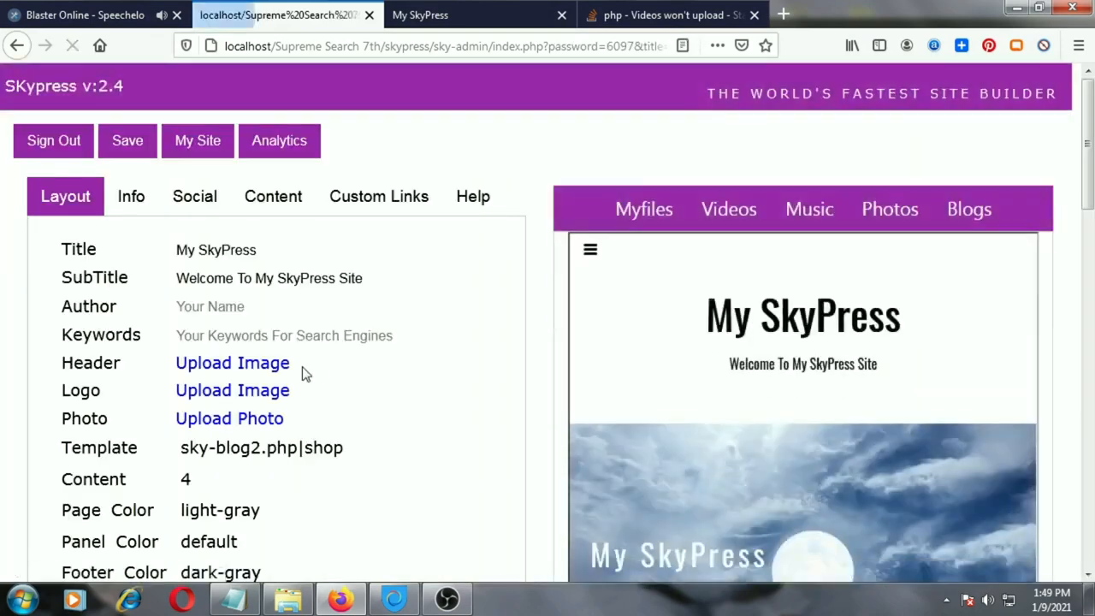
# Upload the product image Corner Basket Stand - 45.jpg to the /myfiles/ folder
pyautogui.scroll(-5, 279, 398)
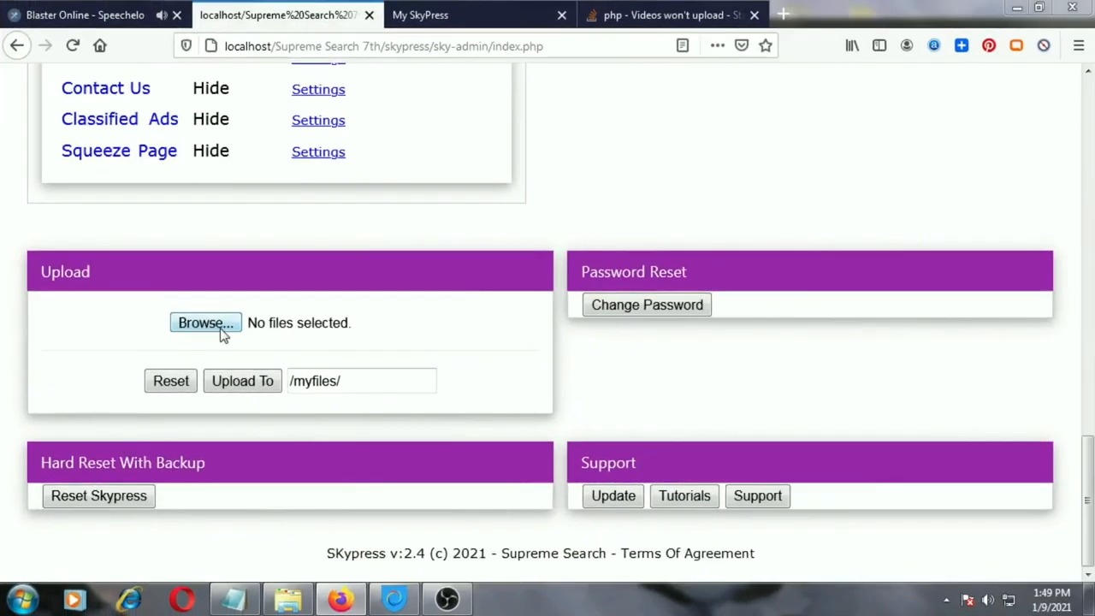
pyautogui.click(218, 327)
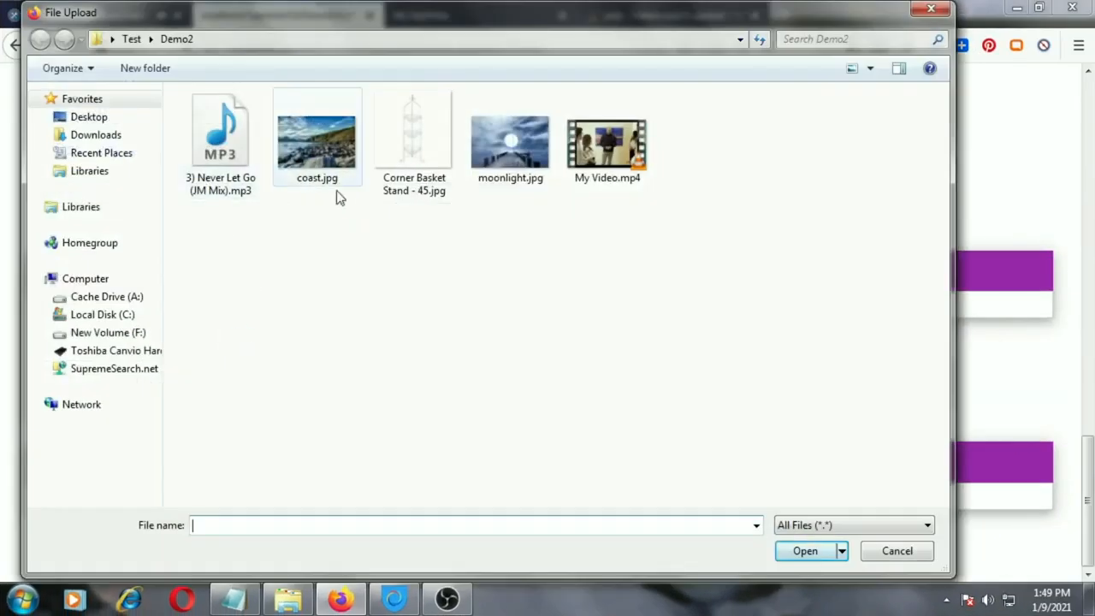
pyautogui.click(414, 198)
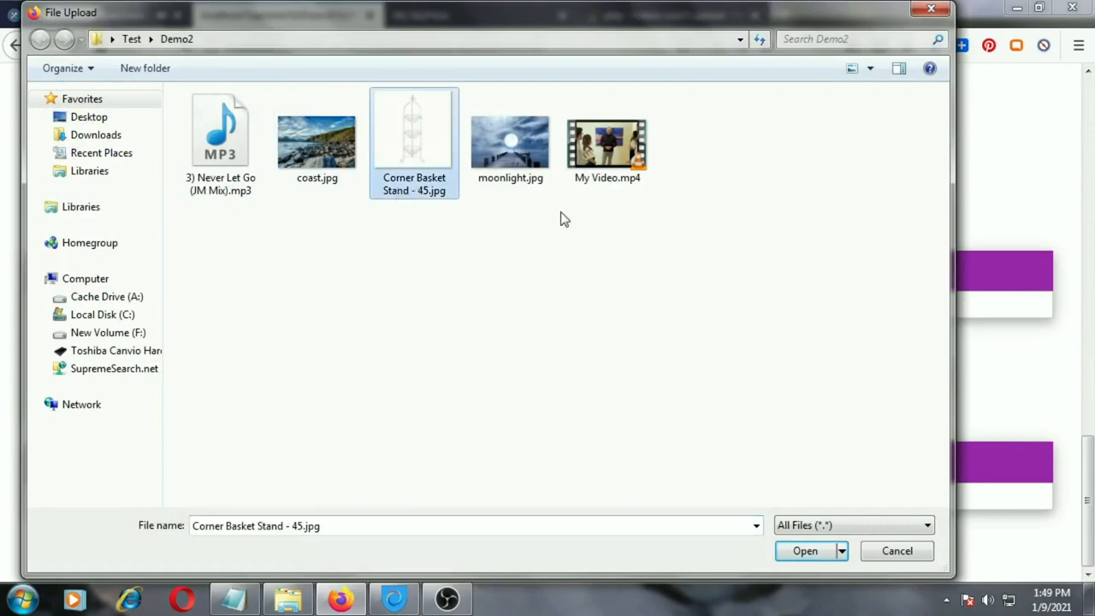
pyautogui.click(805, 552)
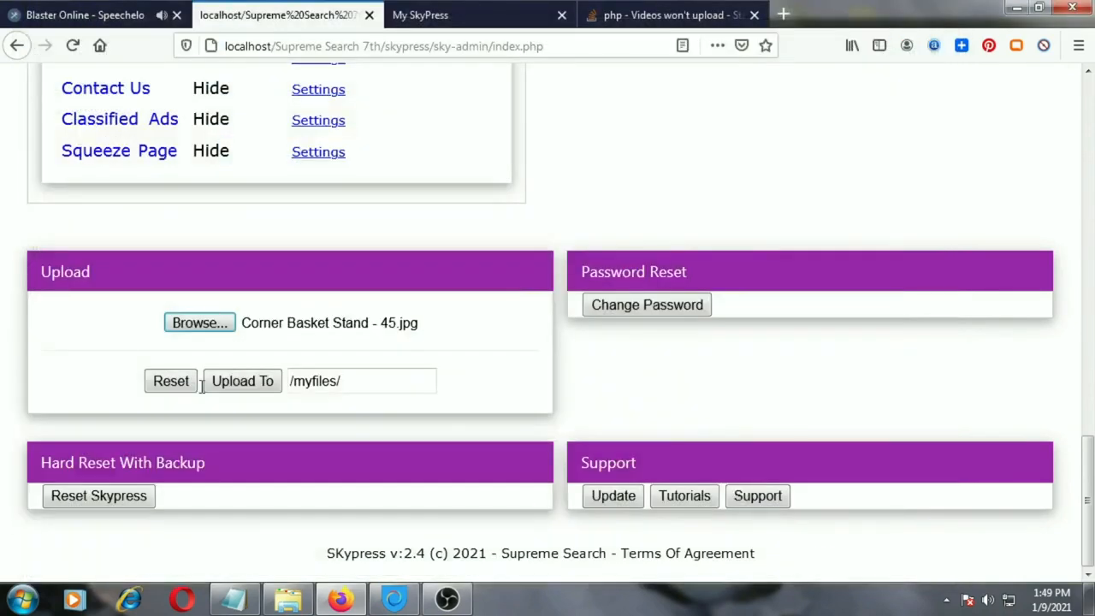
pyautogui.click(257, 382)
pyautogui.click(598, 292)
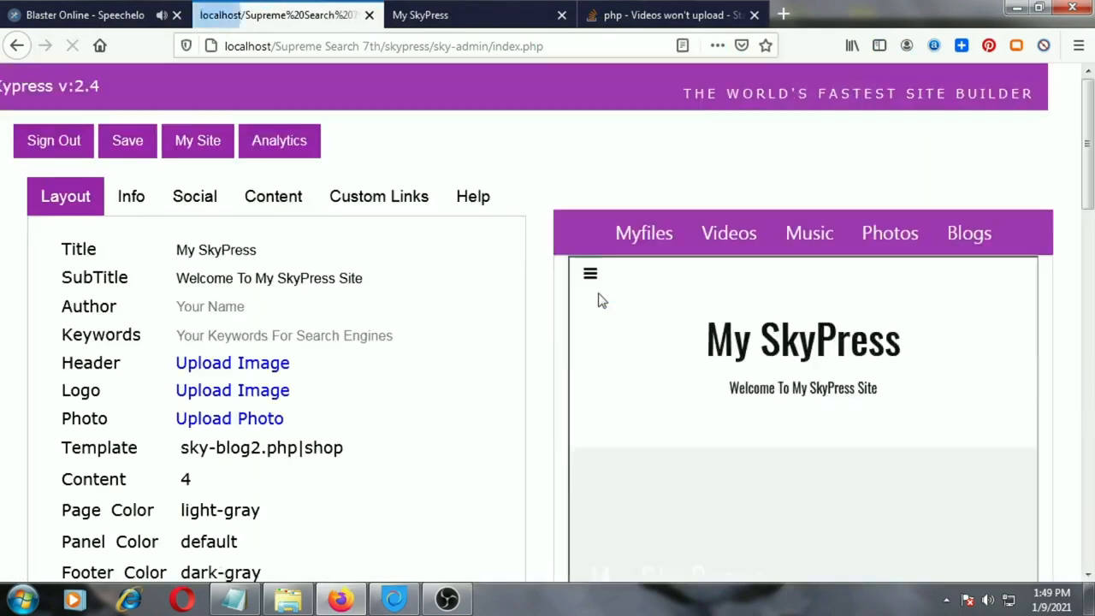
# Reload the live My SkyPress site and view the Corner Basket Stand product page
pyautogui.click(430, 12)
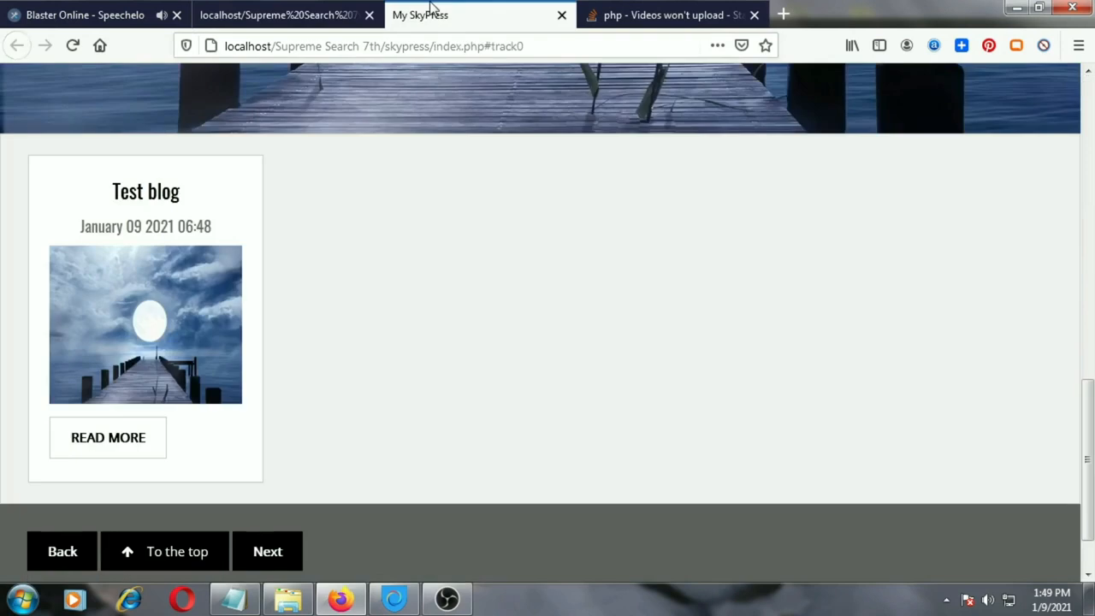
pyautogui.click(73, 46)
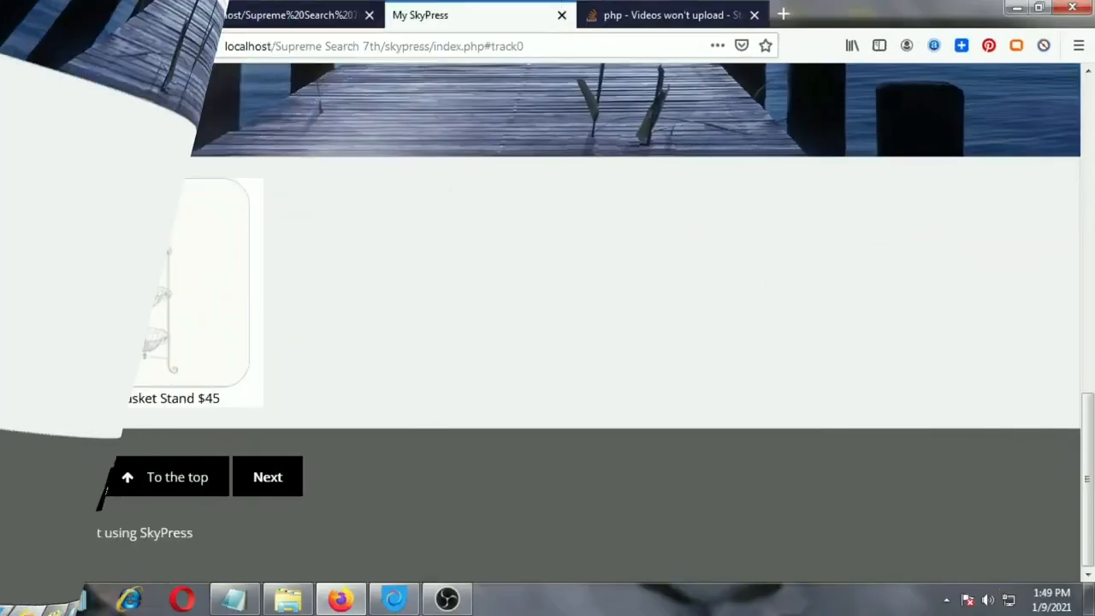
pyautogui.click(126, 398)
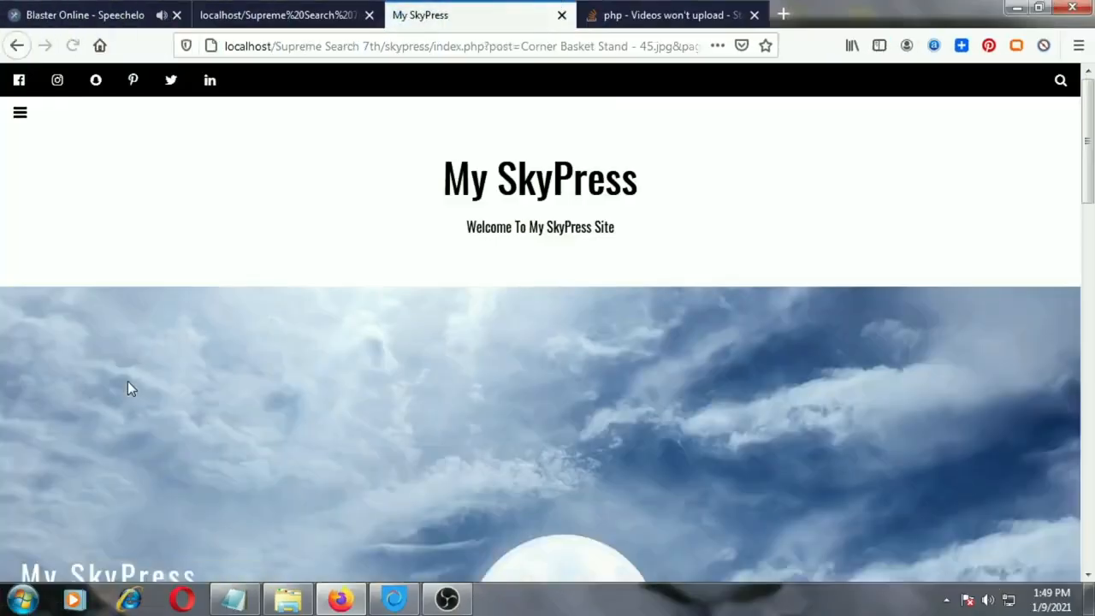
pyautogui.scroll(-8, 127, 435)
pyautogui.scroll(1, 234, 105)
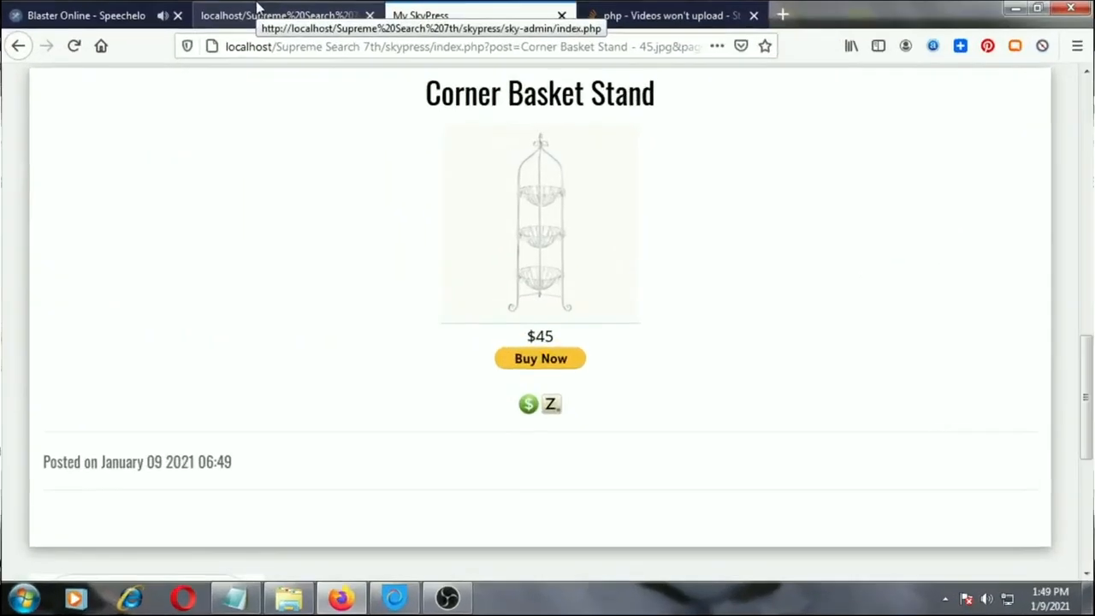
# Return to the admin page and set the Store app's menu option to Show
pyautogui.click(257, 11)
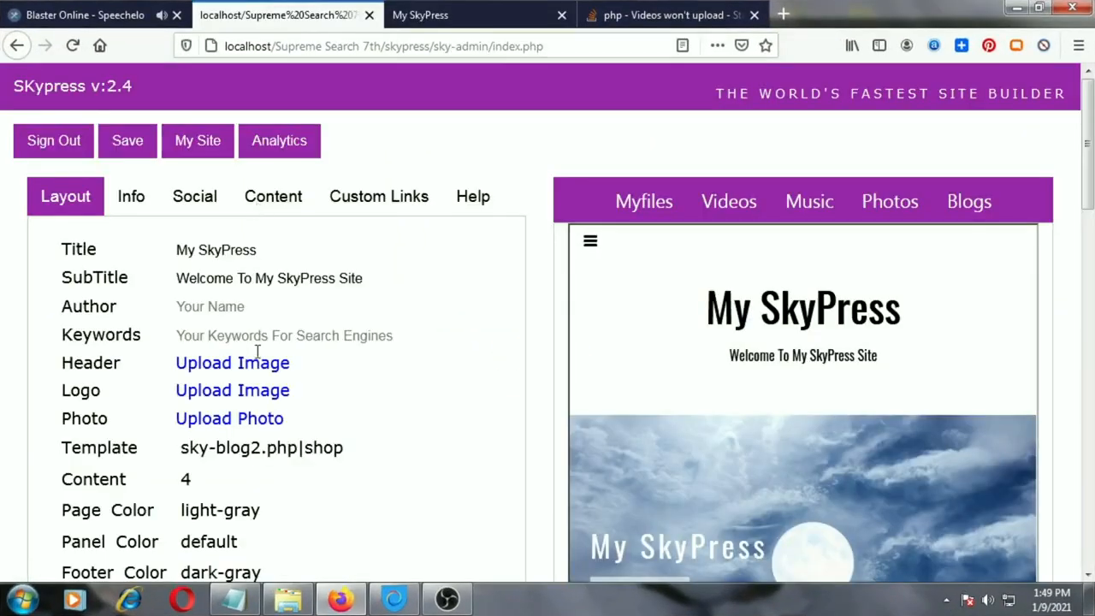
pyautogui.scroll(-5, 205, 444)
pyautogui.scroll(-4, 209, 420)
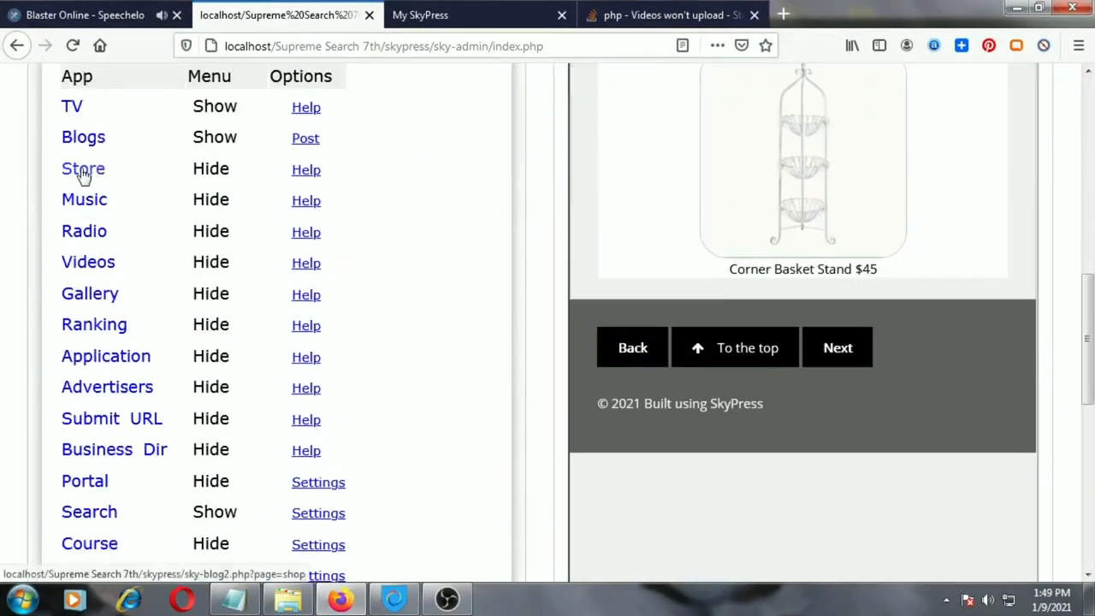
pyautogui.scroll(1, 159, 169)
pyautogui.click(214, 257)
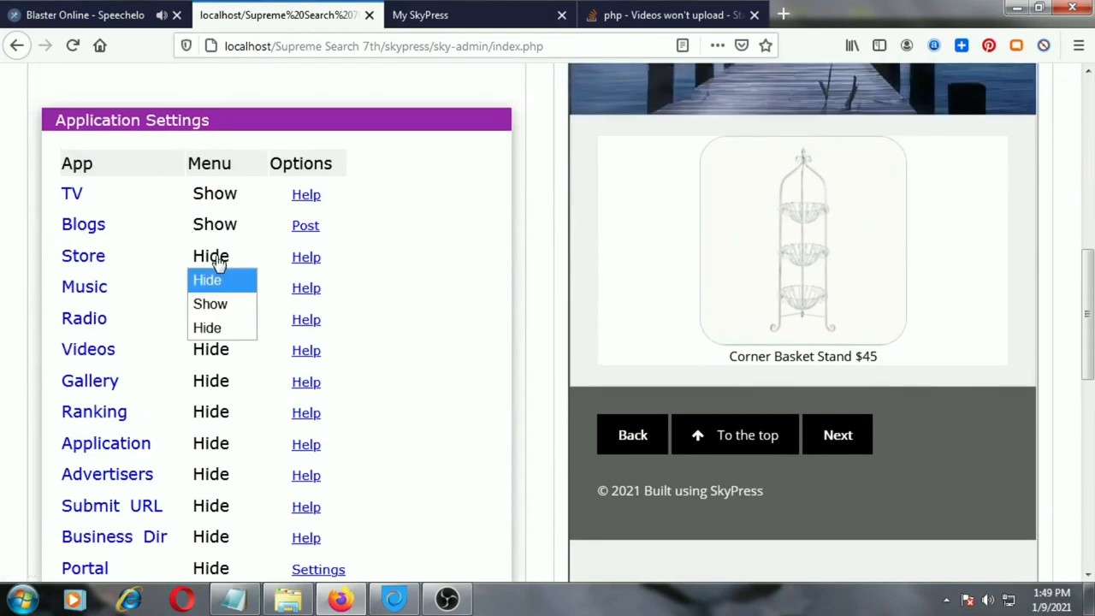
pyautogui.click(221, 311)
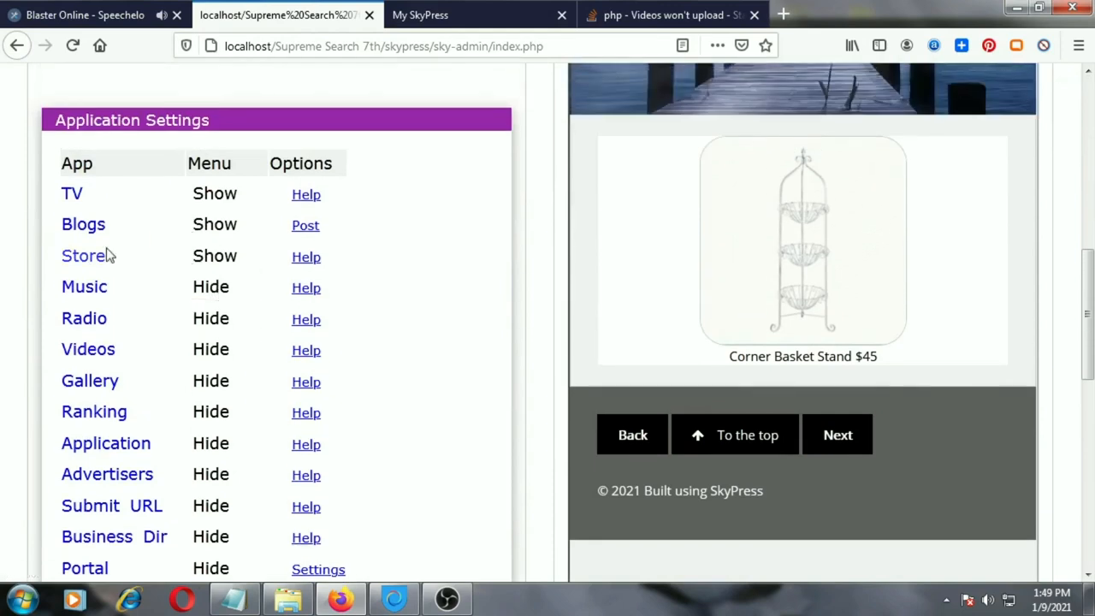
# Change the site template to Template 2 - Music and save the settings
pyautogui.scroll(5, 427, 291)
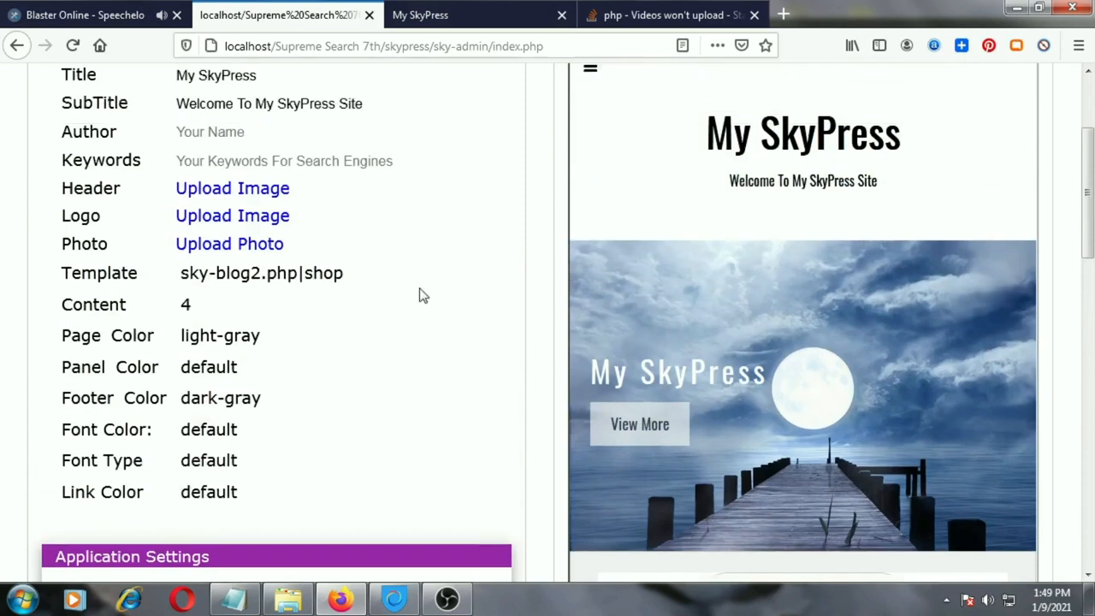
pyautogui.click(276, 267)
pyautogui.scroll(-3, 272, 393)
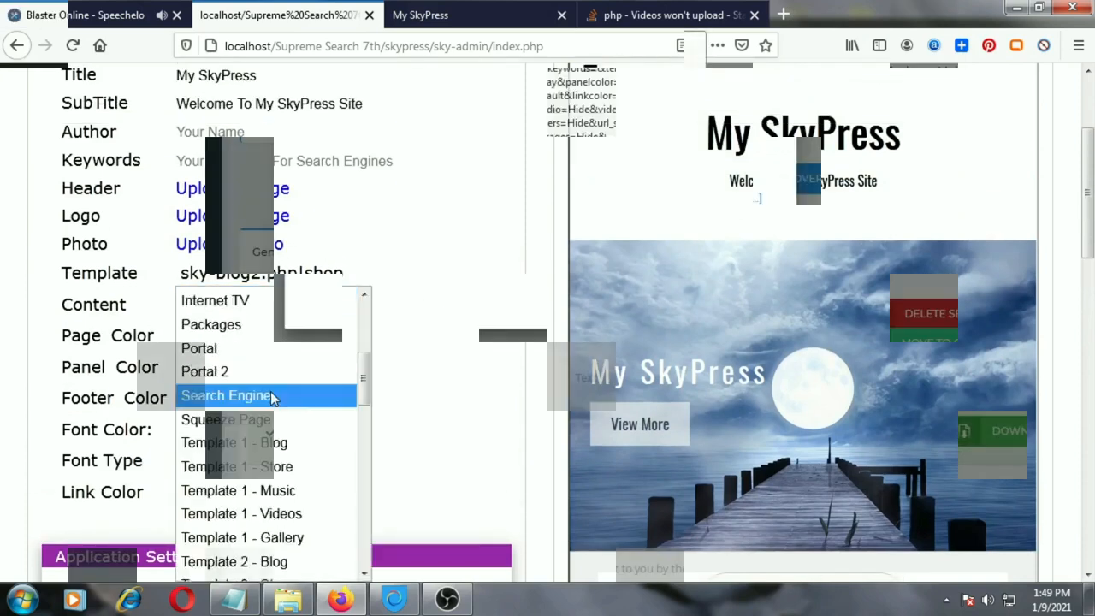
pyautogui.click(291, 486)
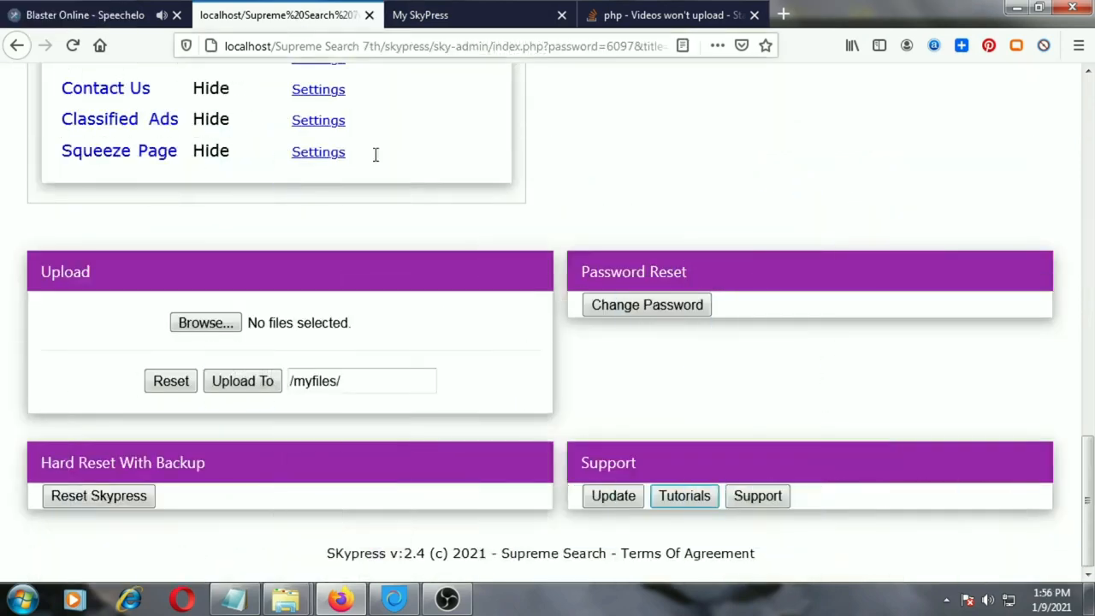
pyautogui.scroll(10, 507, 292)
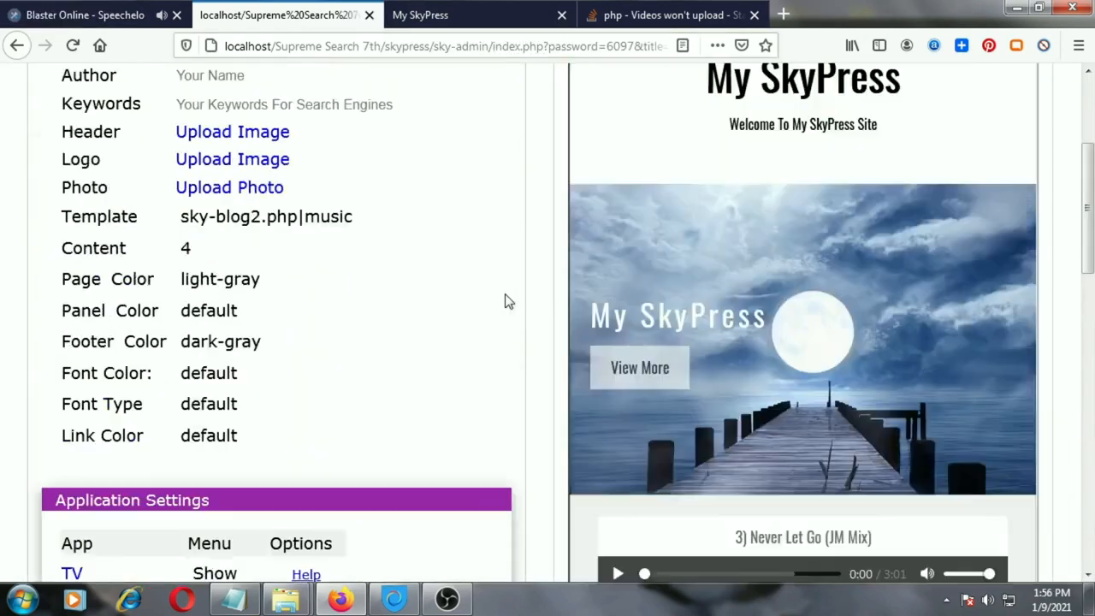
pyautogui.scroll(2, 507, 301)
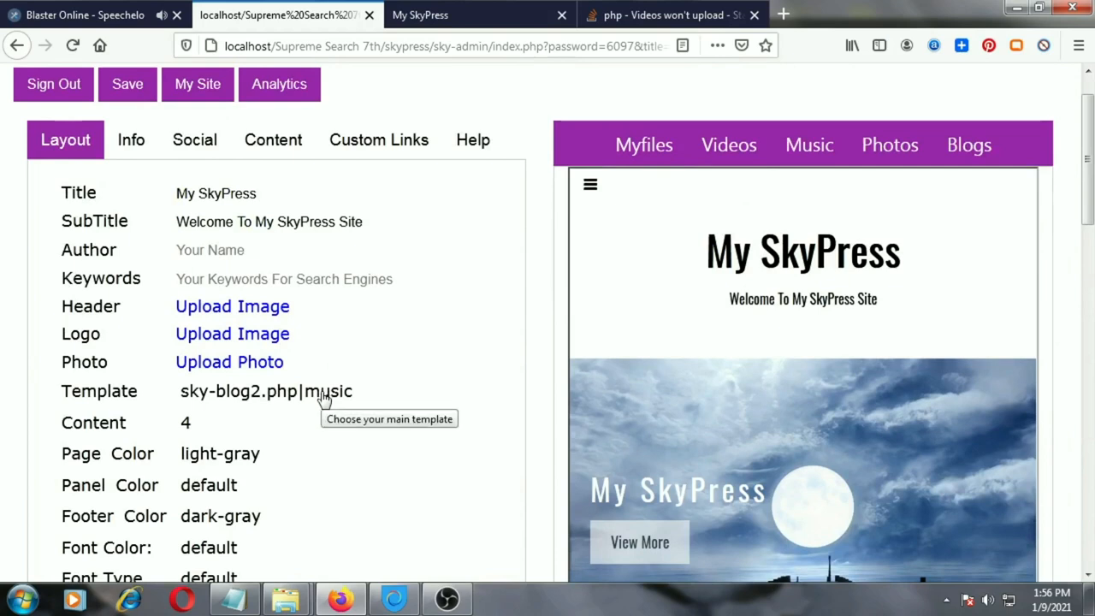
pyautogui.click(135, 85)
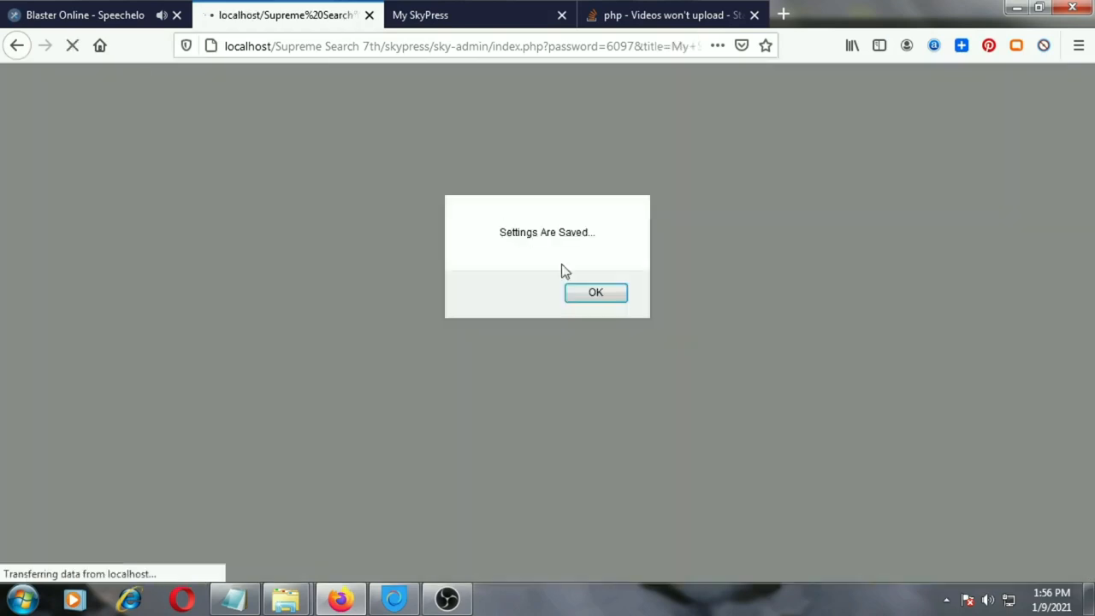
pyautogui.click(572, 290)
# Upload the audio file 3) Never Let Go (JM Mix).mp3 to the /myfiles/ folder
pyautogui.moveTo(1085, 206); pyautogui.dragTo(1085, 551)
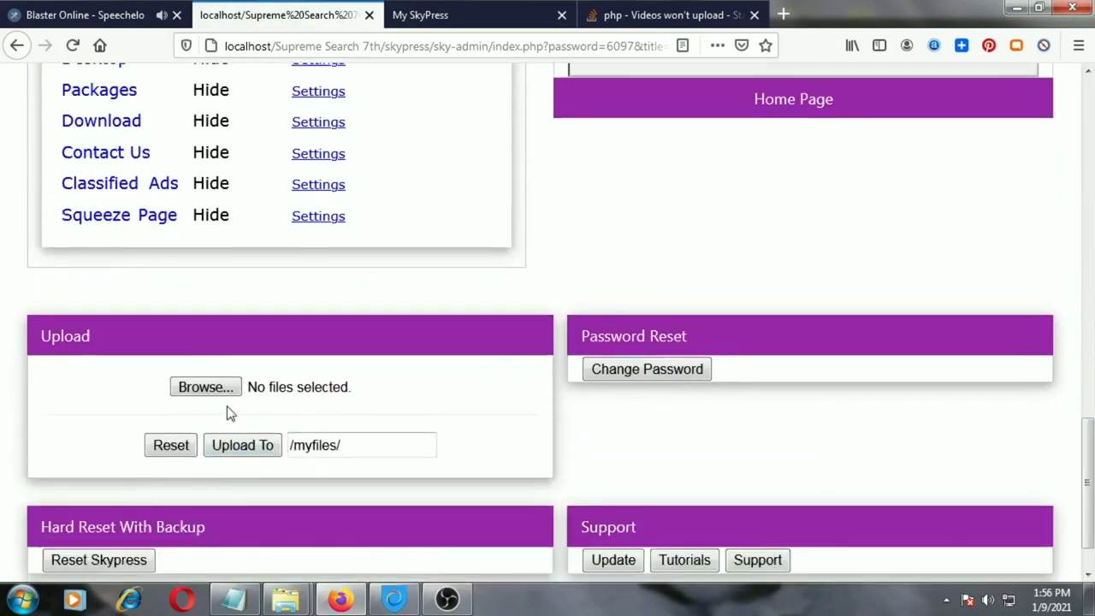
pyautogui.click(208, 389)
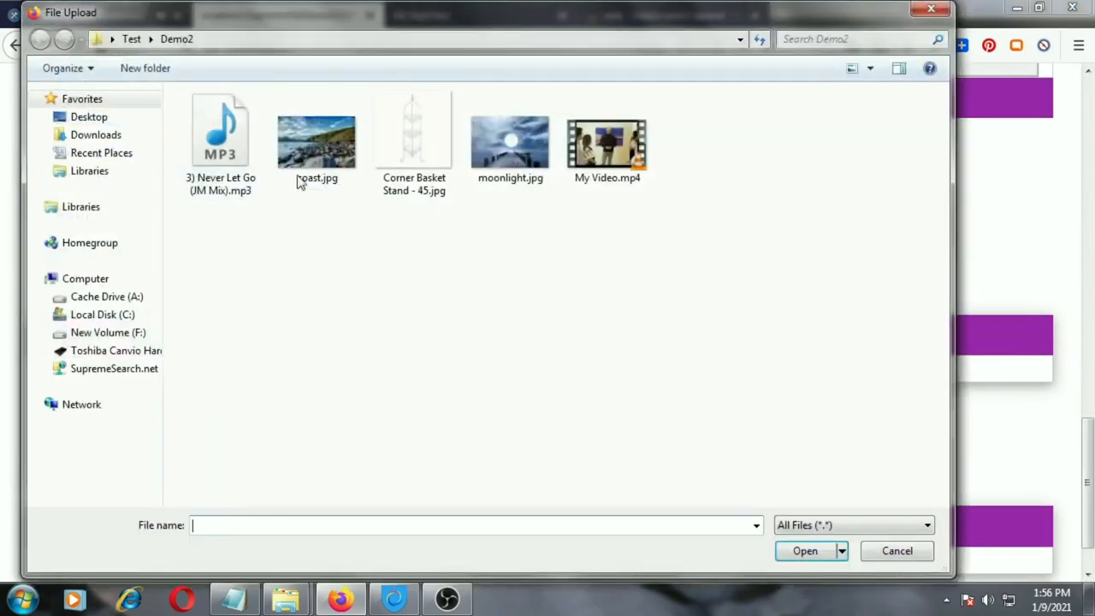
pyautogui.click(235, 150)
pyautogui.click(804, 551)
pyautogui.click(244, 446)
pyautogui.click(591, 306)
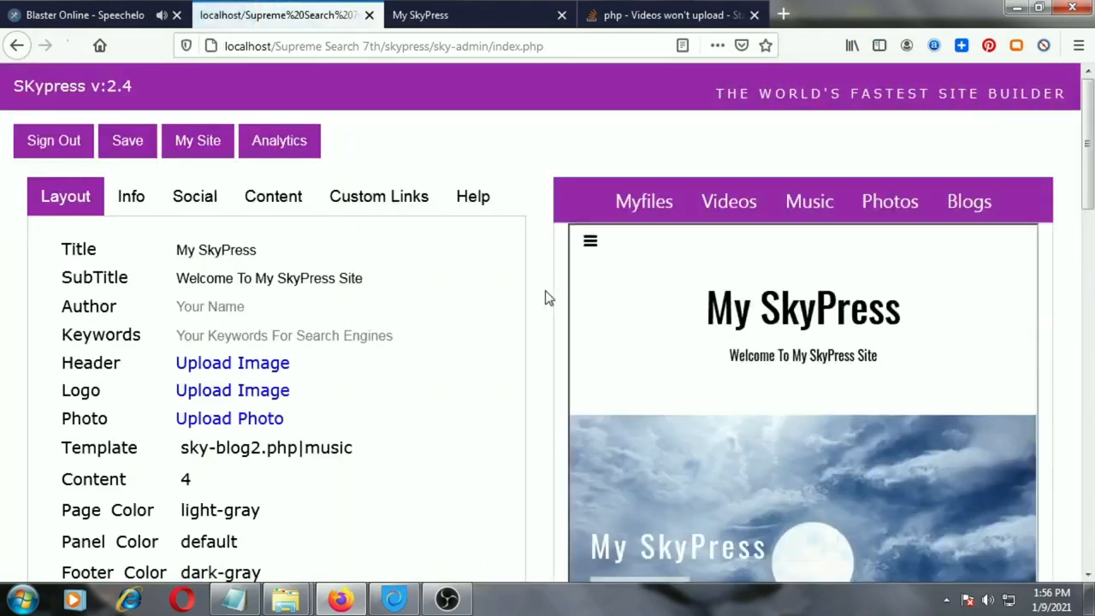
# Reload the live My SkyPress site and examine the music section below the header image
pyautogui.click(467, 21)
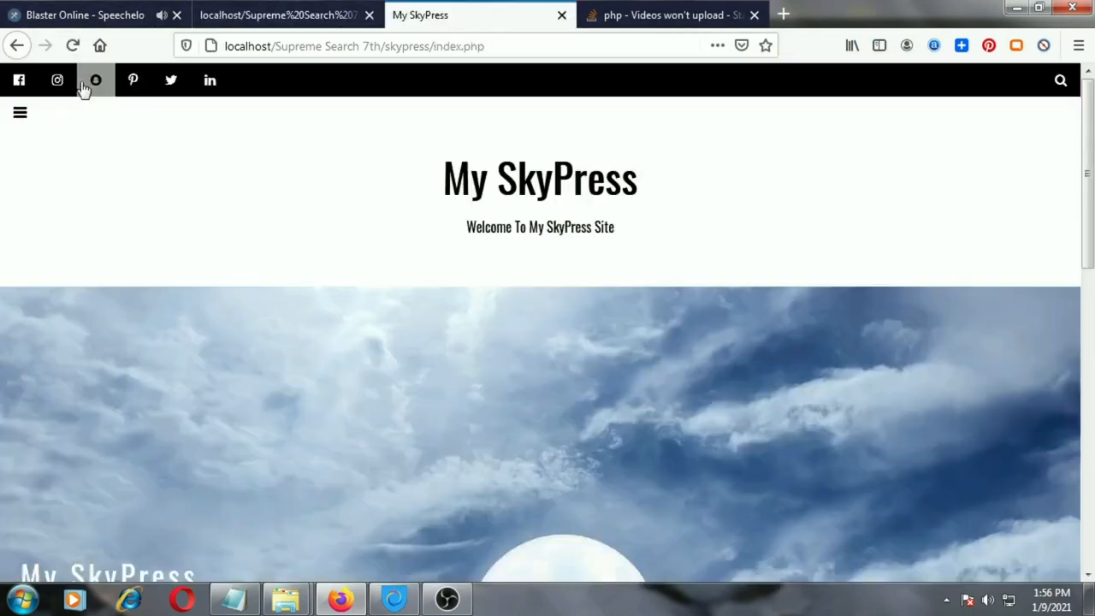
pyautogui.click(73, 46)
pyautogui.scroll(-3, 192, 287)
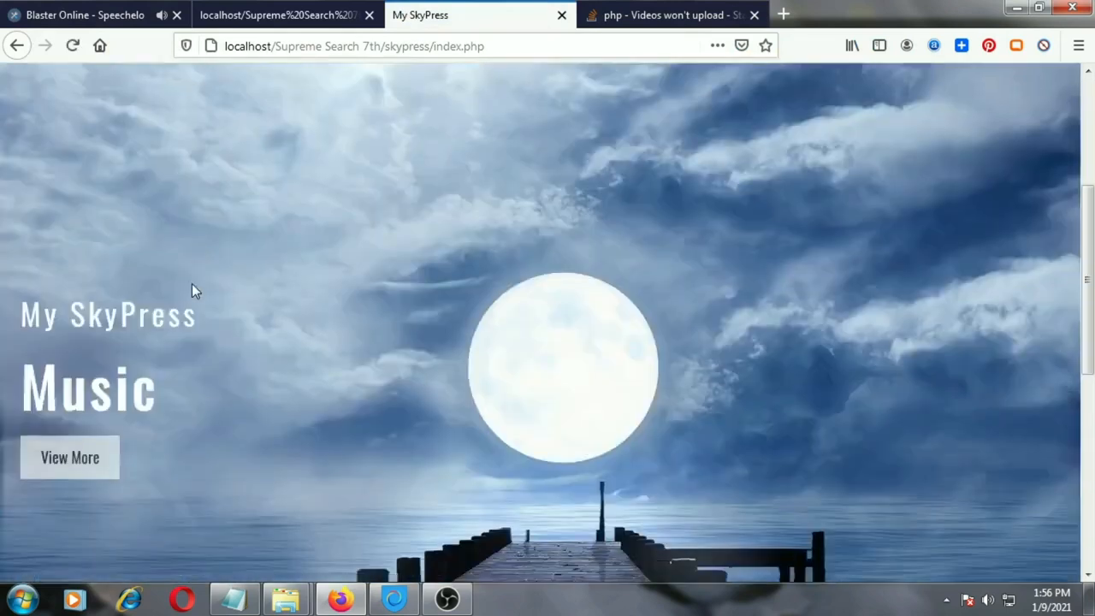
pyautogui.scroll(-4, 191, 286)
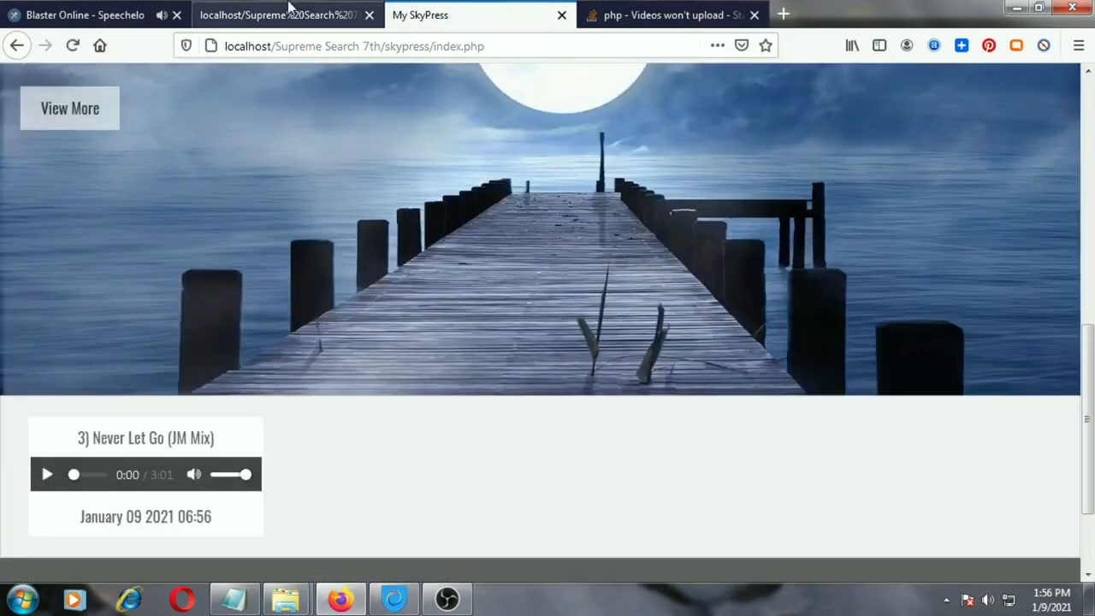
# Return to the admin page and set the Music app's menu option to Show
pyautogui.click(289, 9)
pyautogui.scroll(-5, 370, 310)
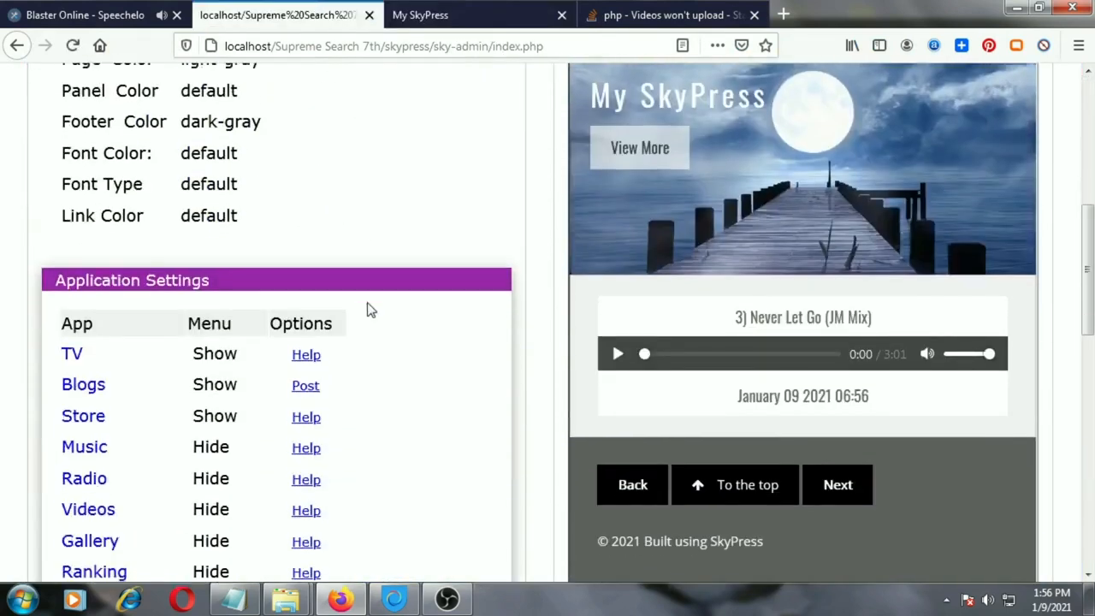
pyautogui.scroll(-1, 369, 310)
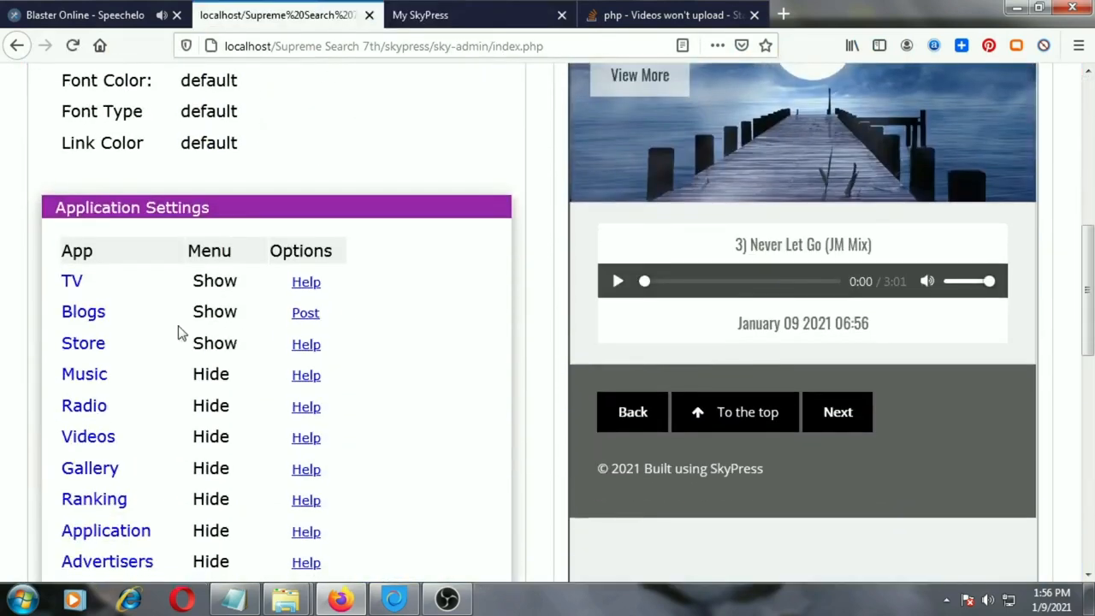
pyautogui.click(205, 385)
pyautogui.click(211, 423)
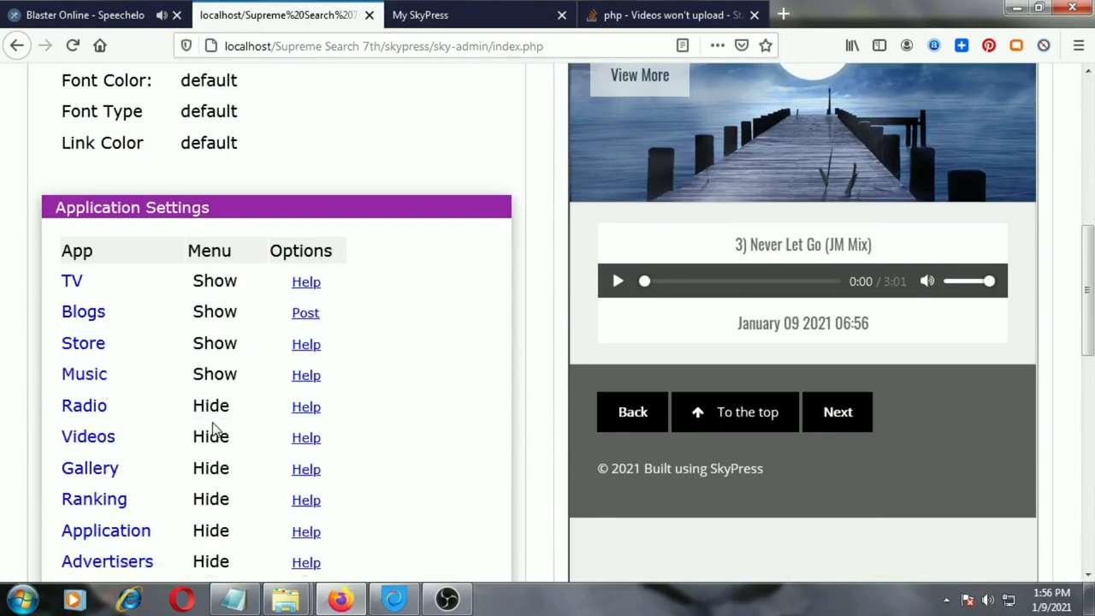
pyautogui.moveTo(216, 208); pyautogui.dragTo(47, 204)
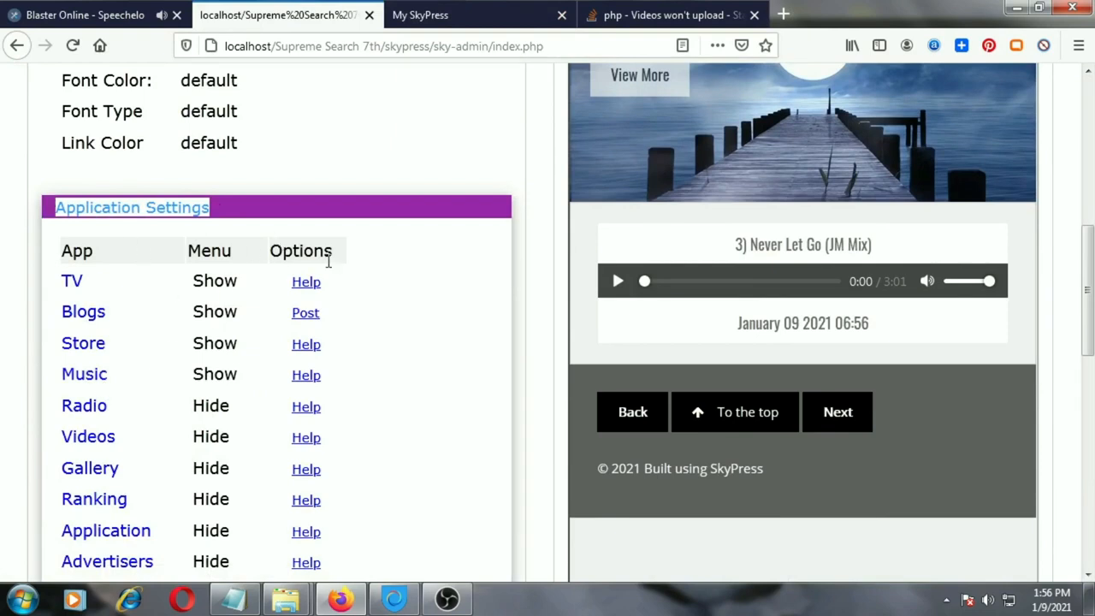
# Change the site template to Internet Radio and save the settings
pyautogui.scroll(5, 328, 273)
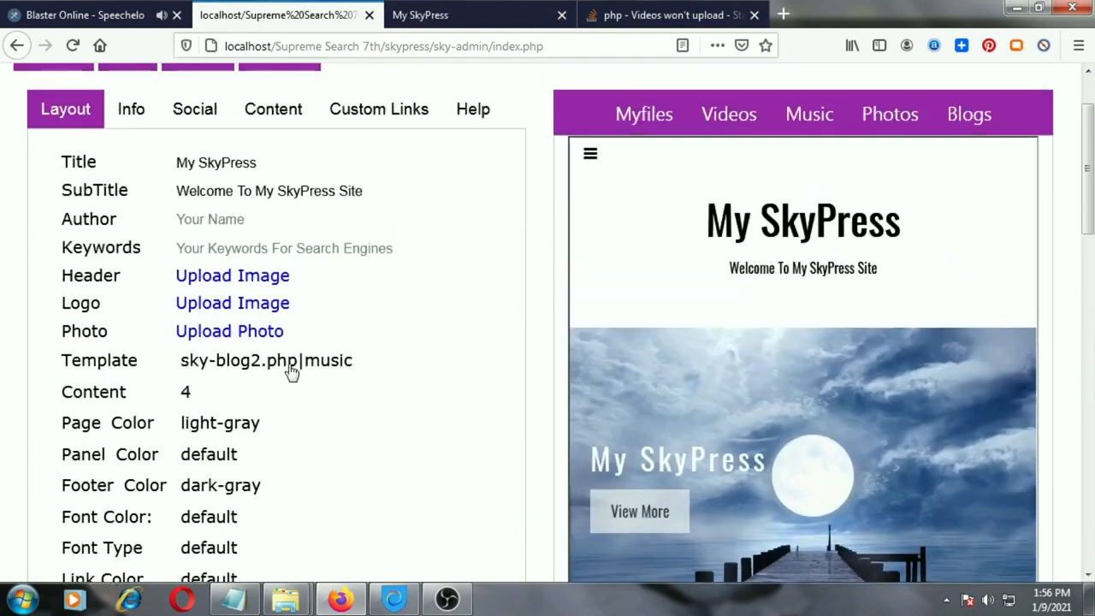
pyautogui.click(268, 365)
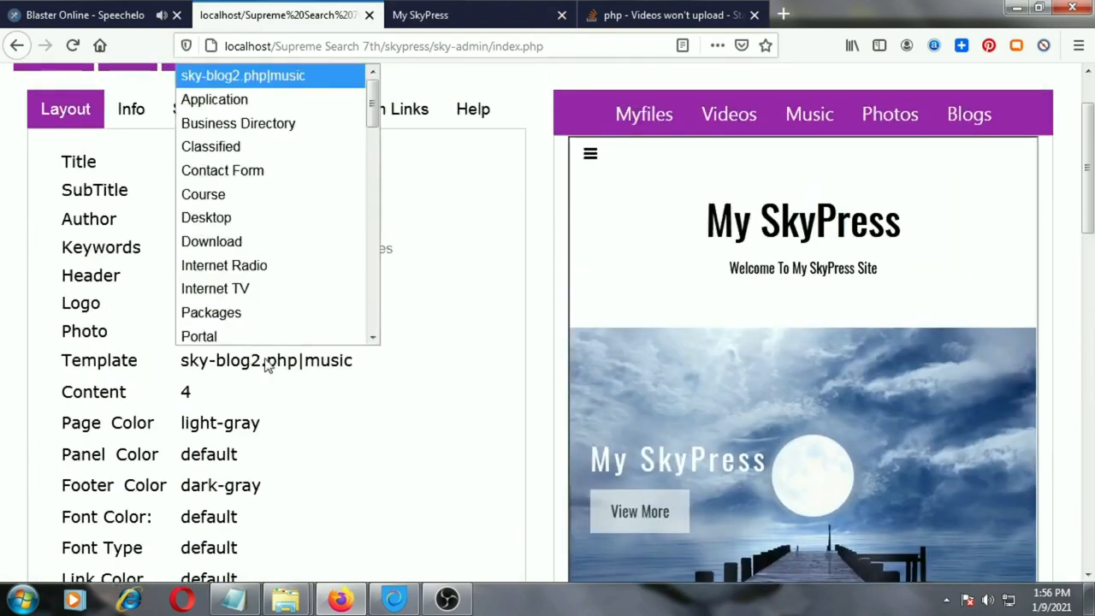
pyautogui.click(255, 267)
pyautogui.scroll(2, 153, 175)
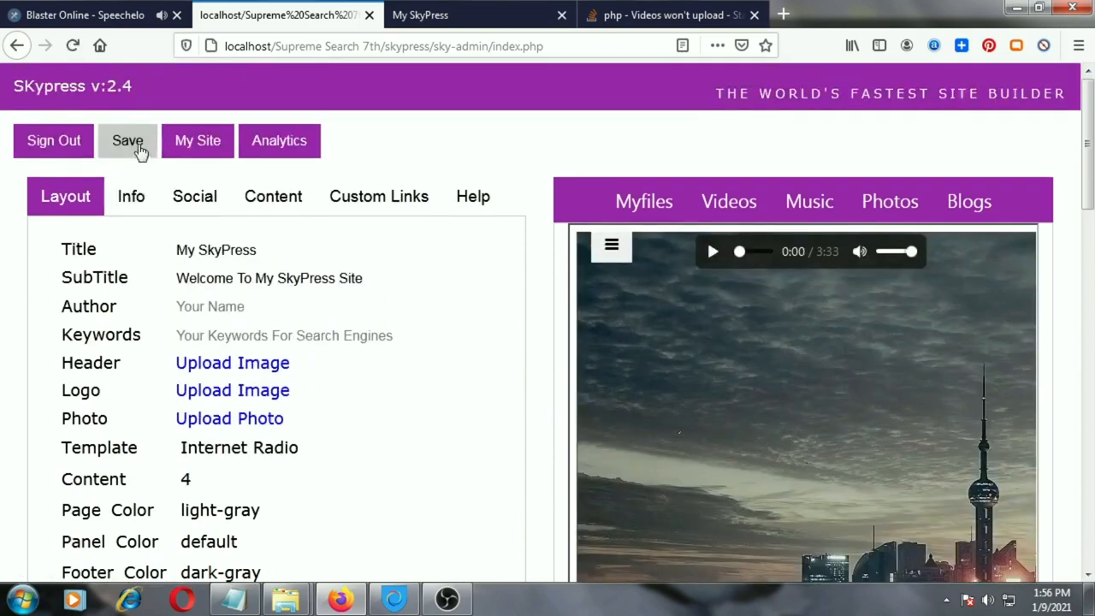
pyautogui.click(133, 142)
pyautogui.click(587, 295)
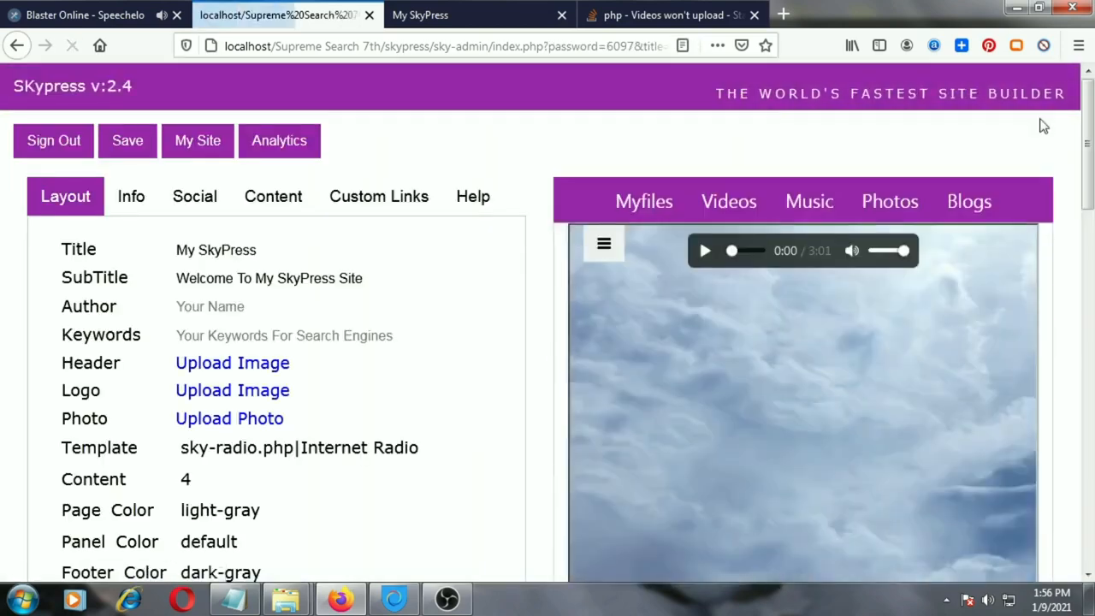
# Upload 3) Never Let Go (JM Mix).mp3 to the site for the Internet Radio template
pyautogui.moveTo(1088, 141); pyautogui.dragTo(1074, 475)
pyautogui.click(227, 415)
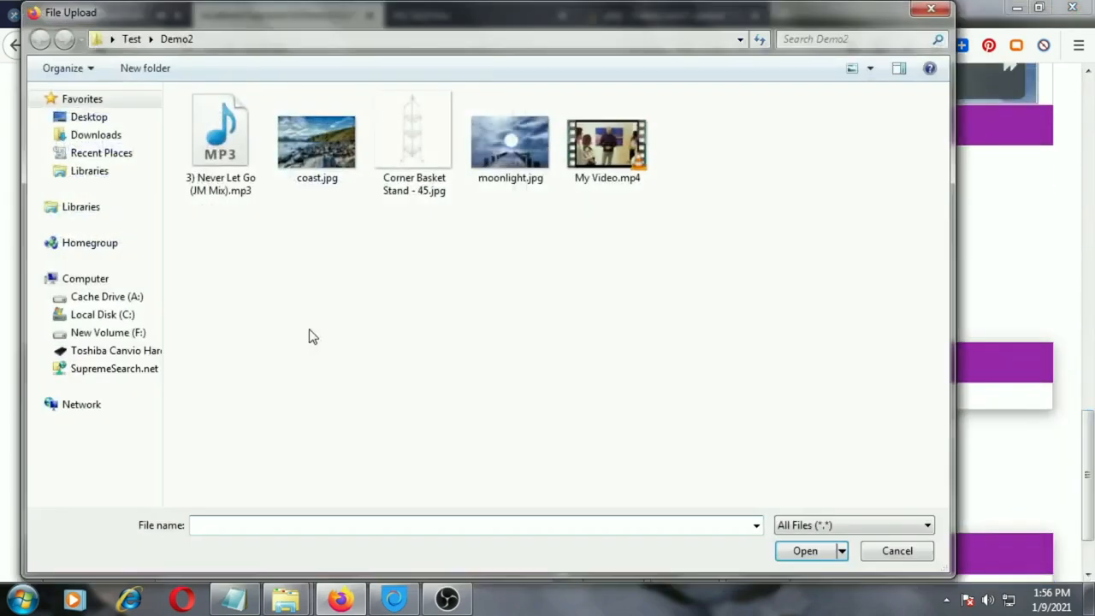
pyautogui.click(224, 146)
pyautogui.click(804, 550)
pyautogui.click(215, 480)
pyautogui.click(603, 299)
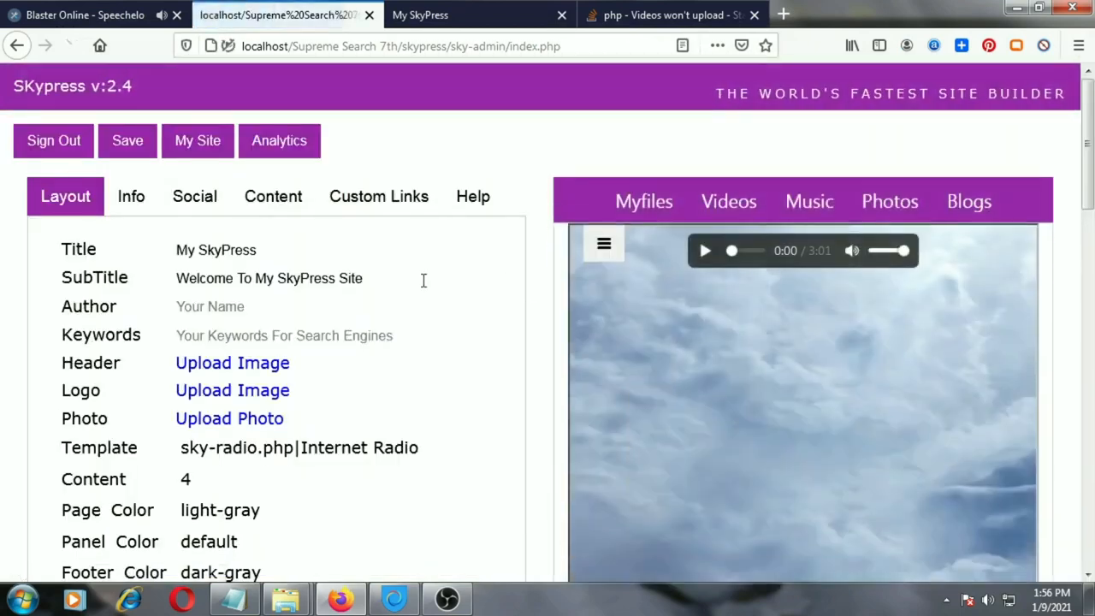
# Reload the live My SkyPress site to view the Internet Radio page
pyautogui.click(435, 20)
pyautogui.click(72, 47)
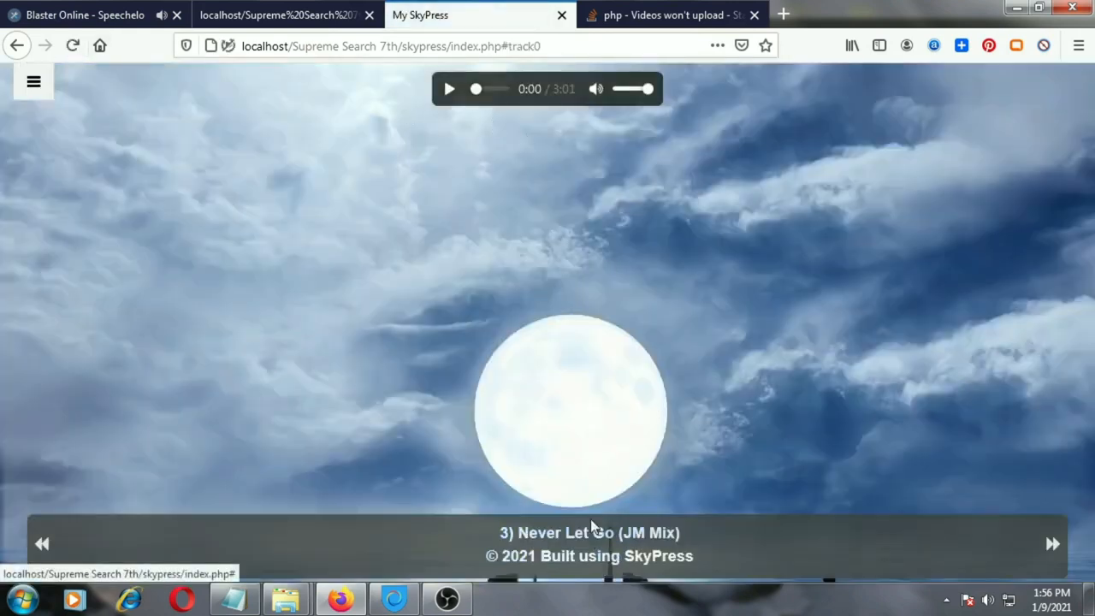
# Return to the admin page and set the Radio app's menu option to Show
pyautogui.click(297, 14)
pyautogui.scroll(-5, 323, 310)
pyautogui.scroll(-1, 323, 310)
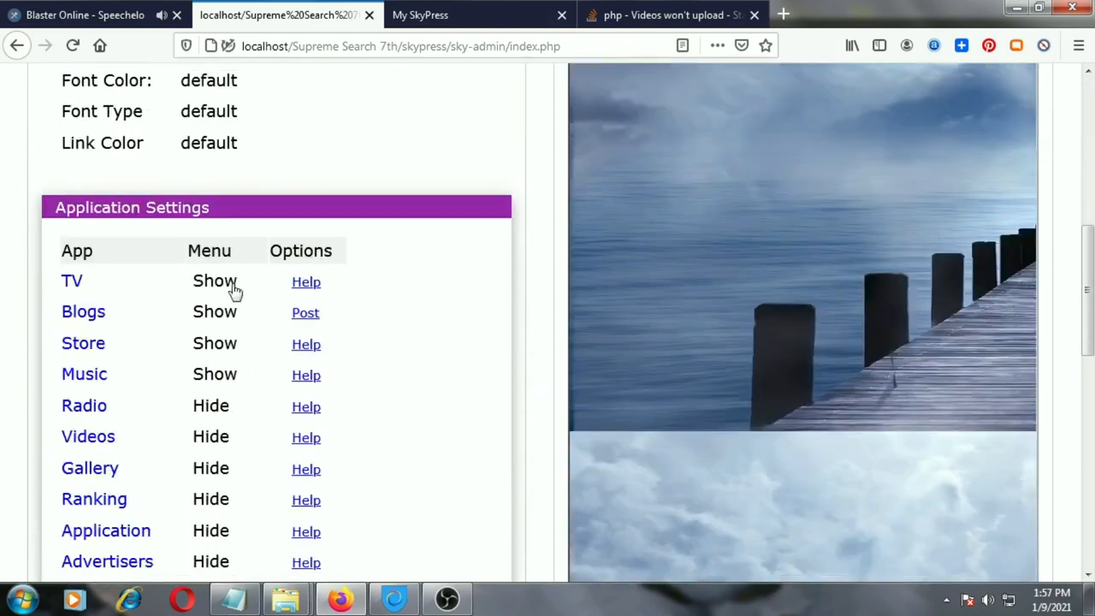
pyautogui.moveTo(221, 214); pyautogui.dragTo(40, 212)
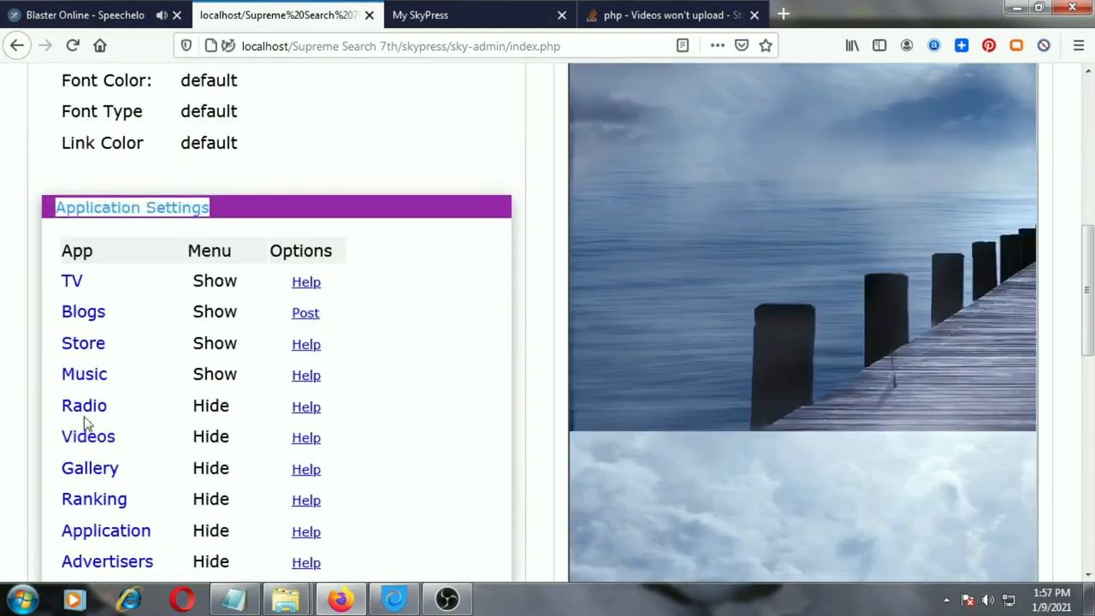
pyautogui.click(222, 411)
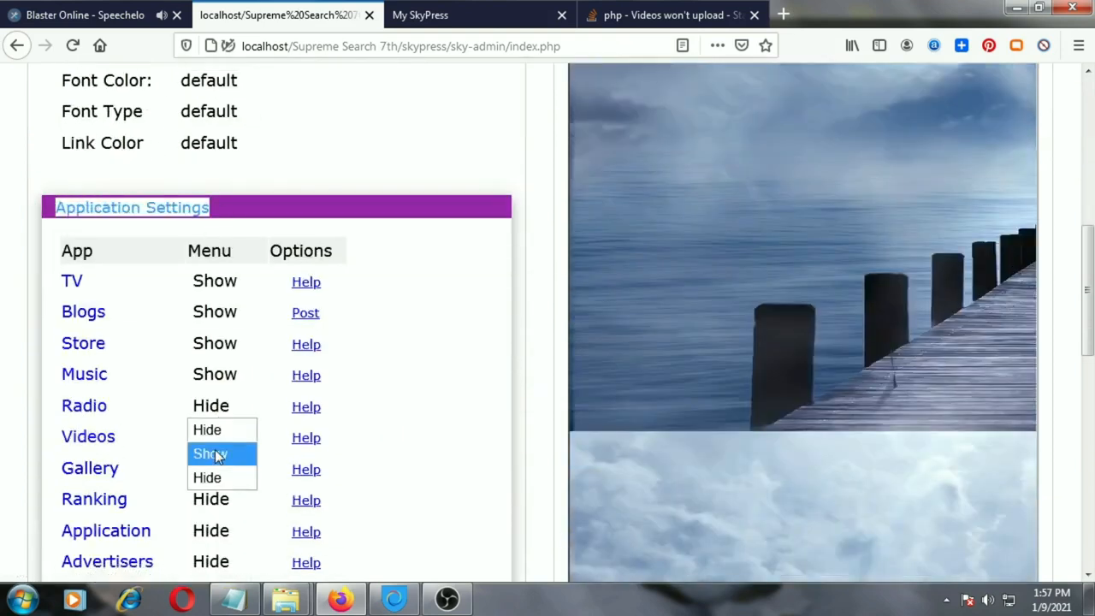
pyautogui.click(217, 456)
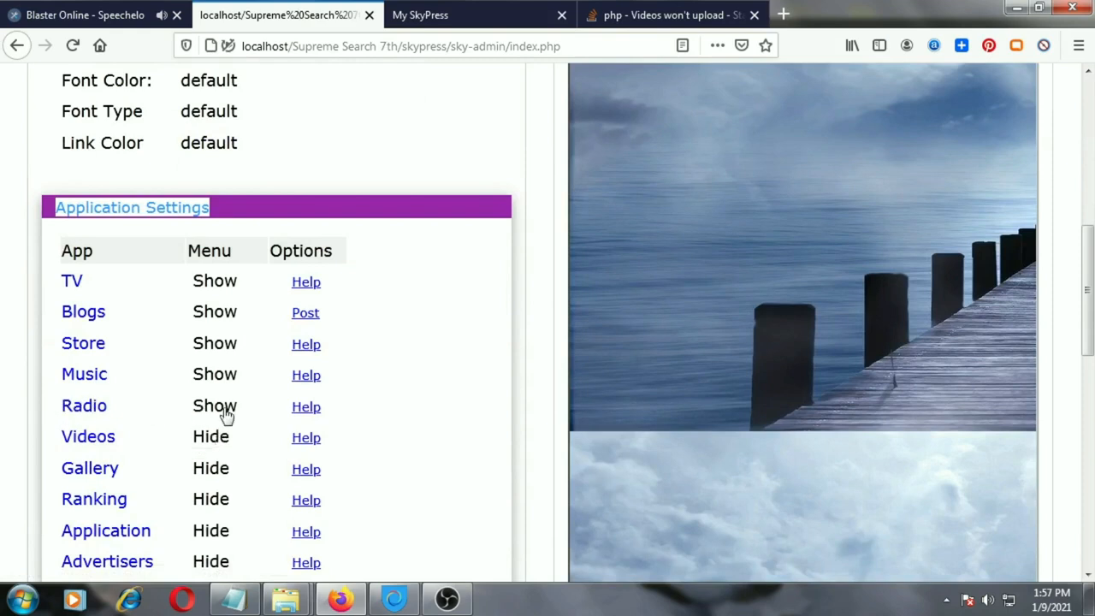
# Change the site template to Template 2 - Videos and save the settings
pyautogui.scroll(5, 406, 399)
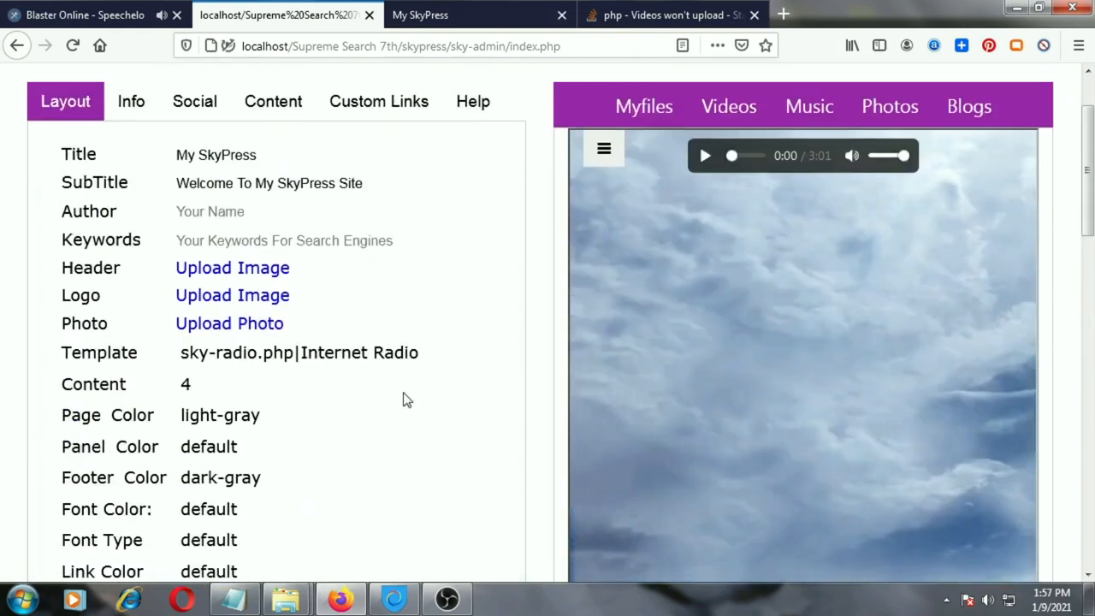
pyautogui.click(303, 363)
pyautogui.scroll(-6, 338, 323)
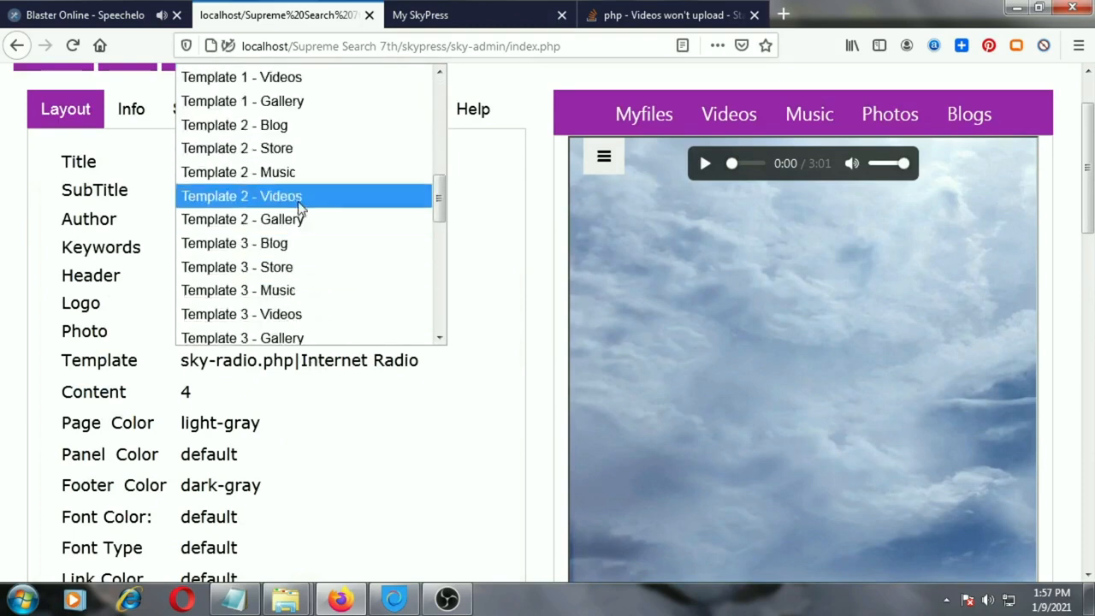
pyautogui.click(299, 197)
pyautogui.scroll(2, 221, 213)
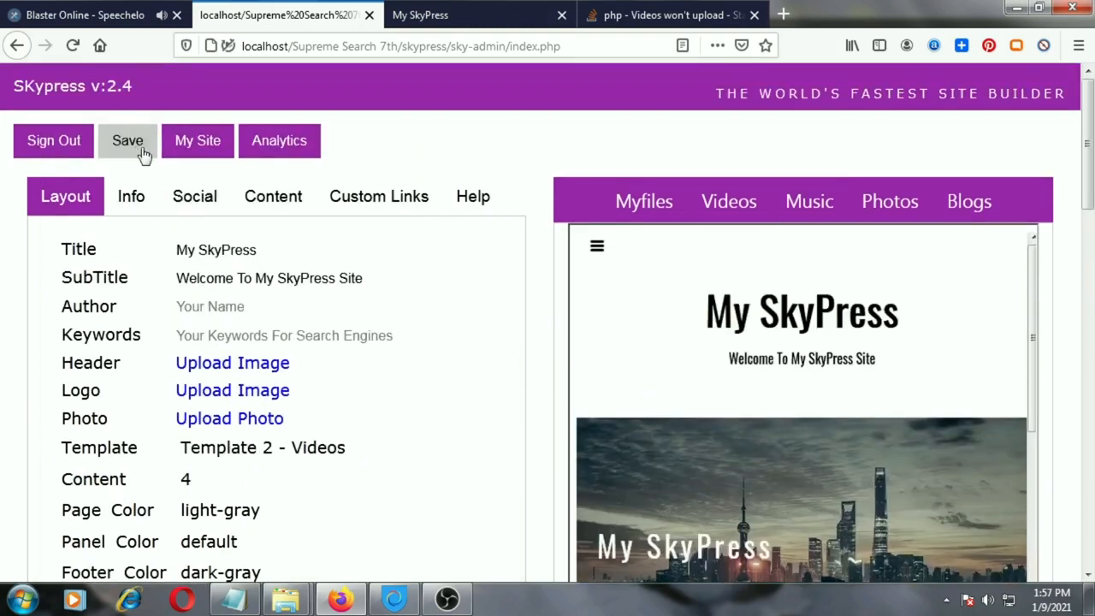
pyautogui.click(141, 149)
pyautogui.click(582, 295)
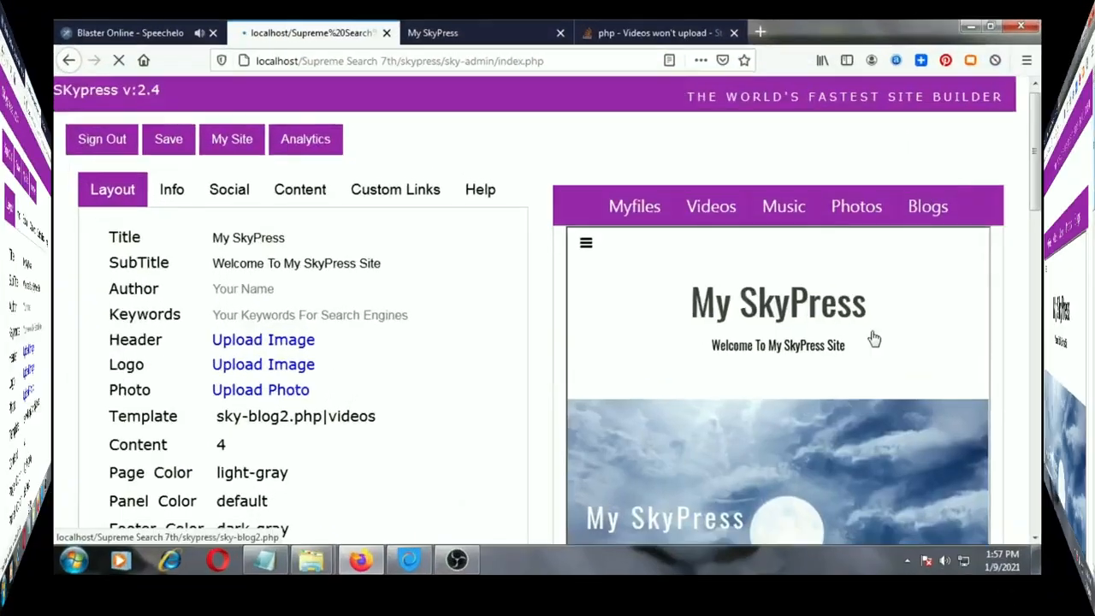
# Upload My Video.mp4 to the site's /myfiles/ folder for the Videos template
pyautogui.scroll(-15, 141, 446)
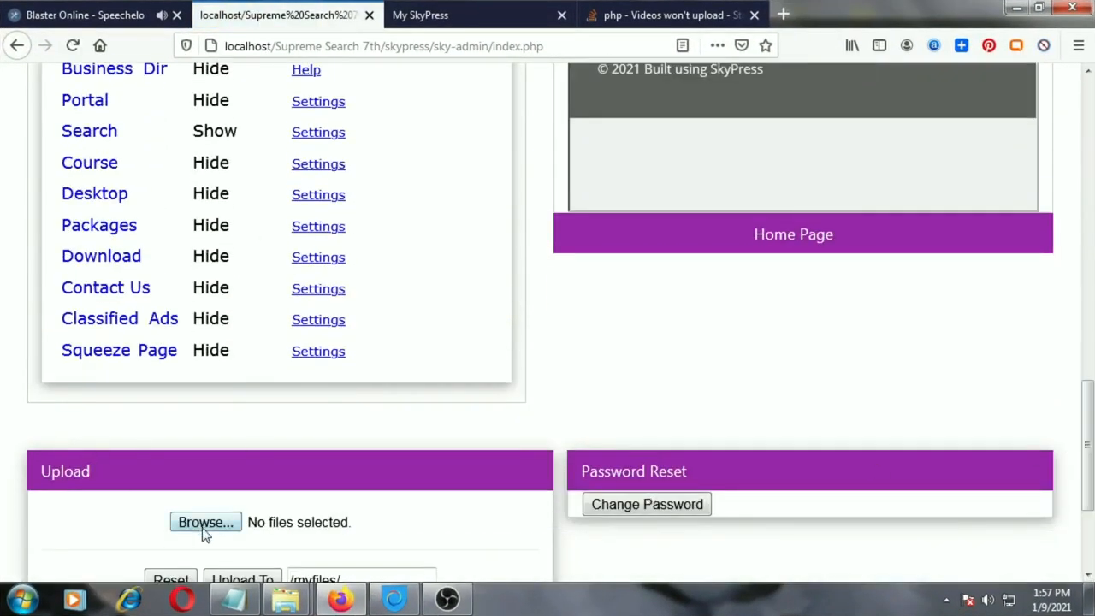
pyautogui.click(203, 530)
pyautogui.click(621, 184)
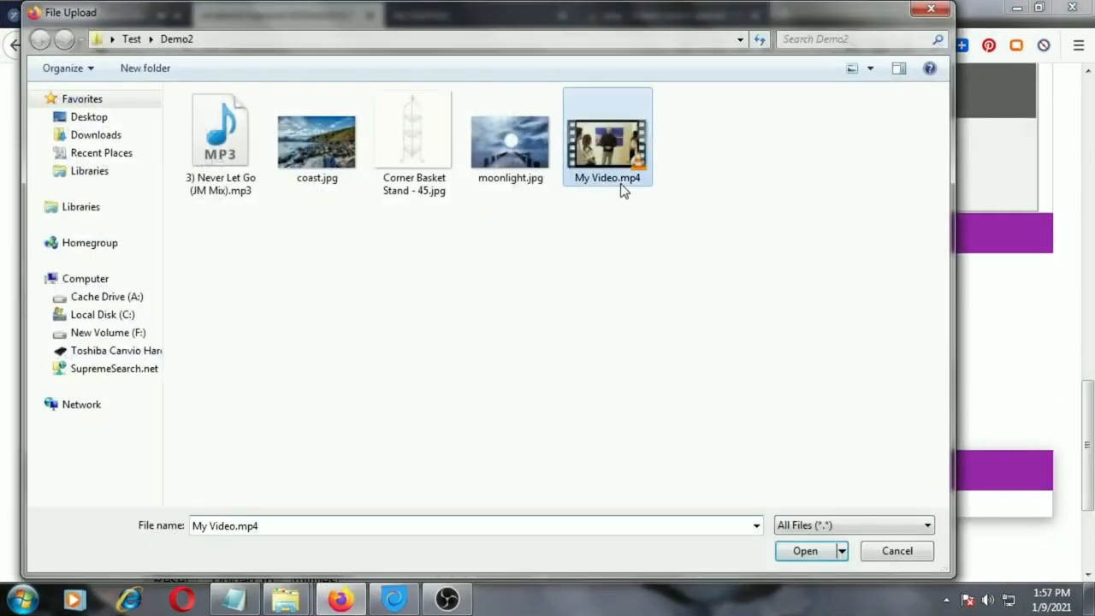
pyautogui.click(802, 551)
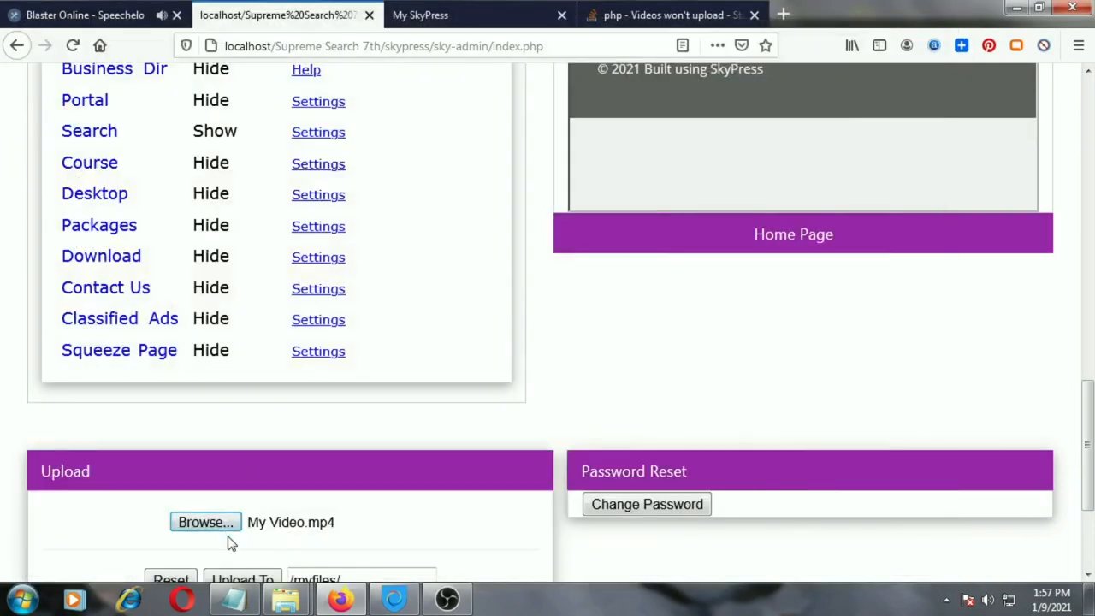
pyautogui.scroll(-2, 232, 539)
pyautogui.click(239, 492)
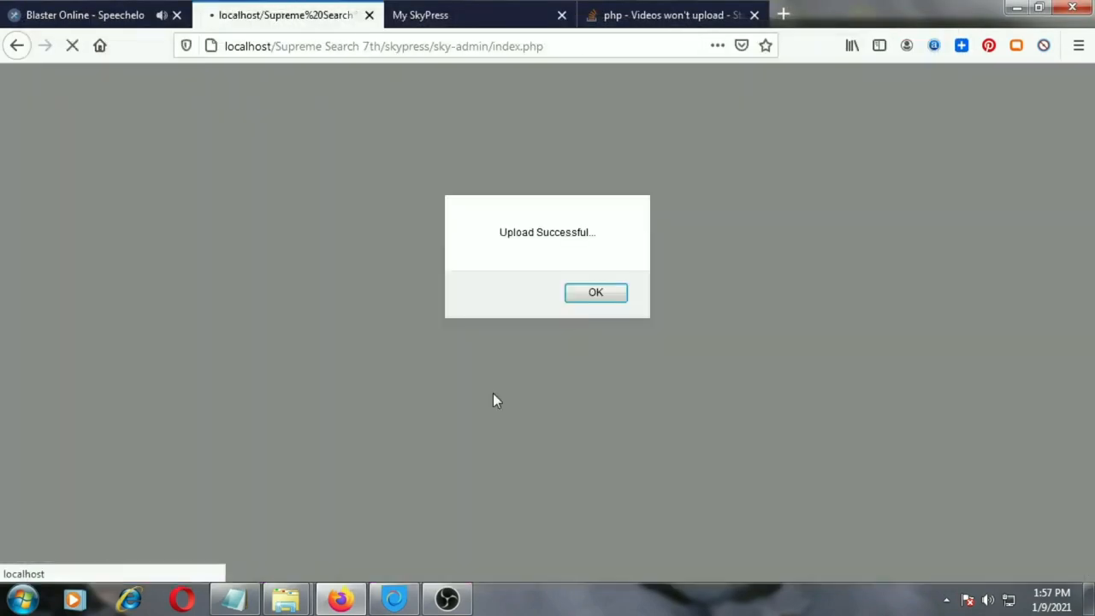
pyautogui.click(572, 295)
# Reload the live My SkyPress site and view the video listing on the Videos page
pyautogui.click(405, 22)
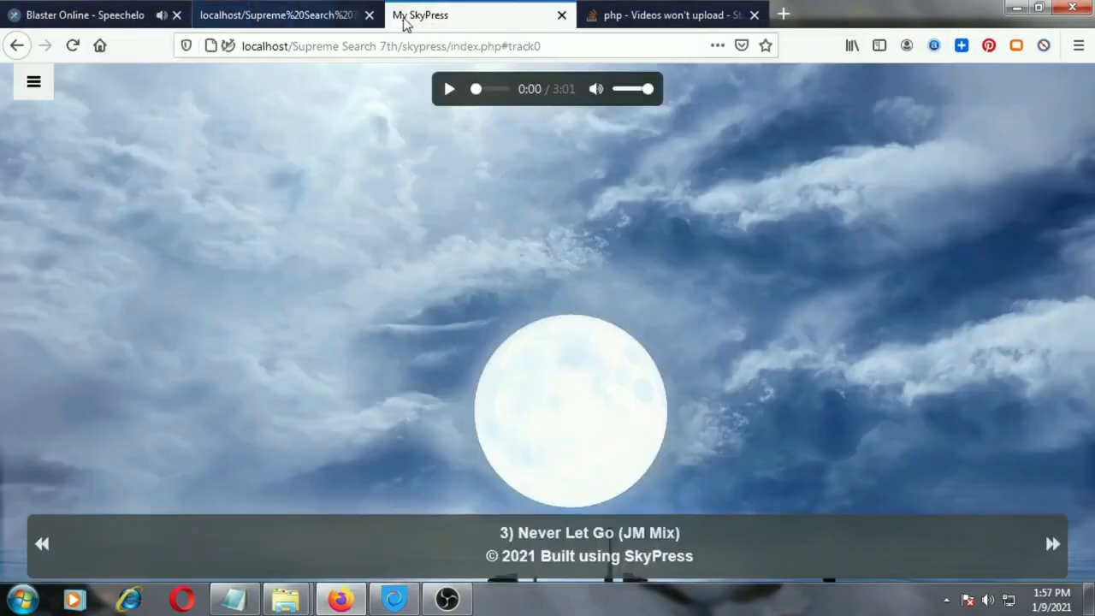
pyautogui.click(76, 47)
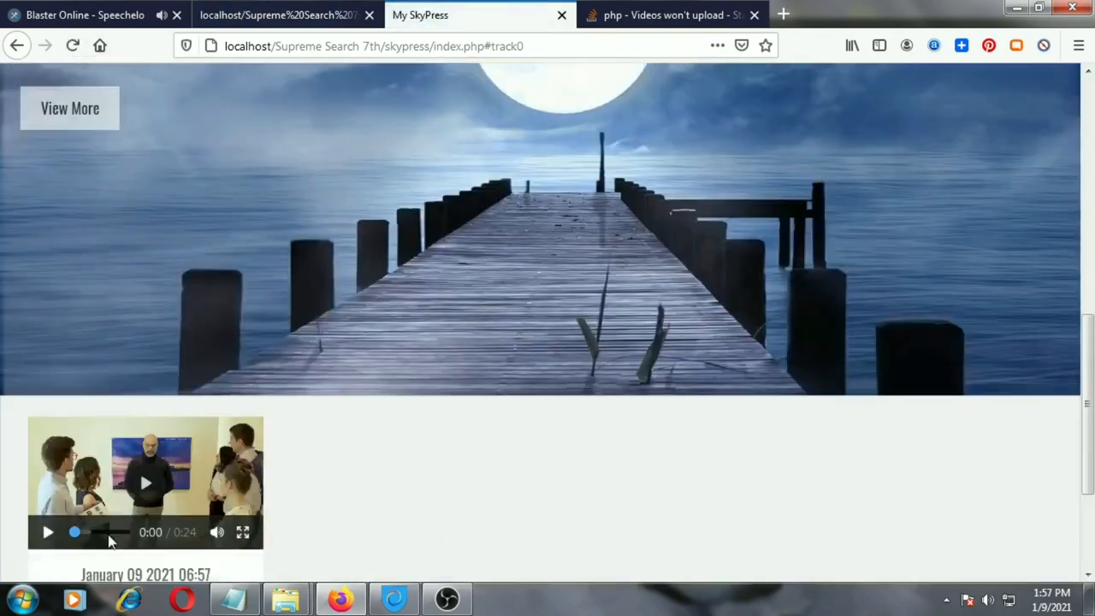
pyautogui.scroll(-2, 105, 533)
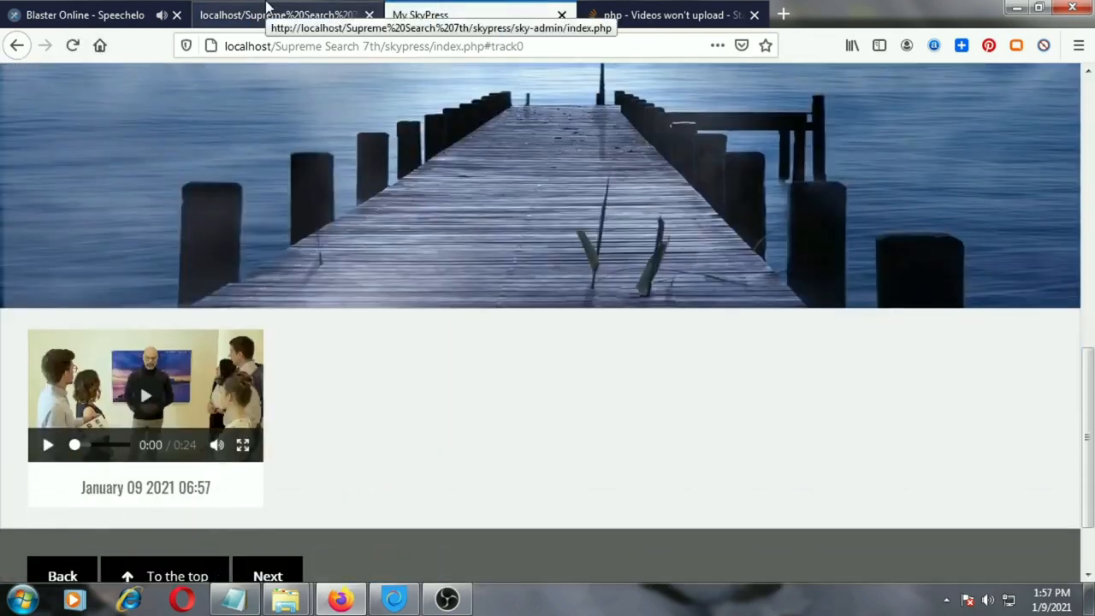
# Return to the admin page and set the Videos app's menu option to Show
pyautogui.click(267, 7)
pyautogui.scroll(-6, 1066, 304)
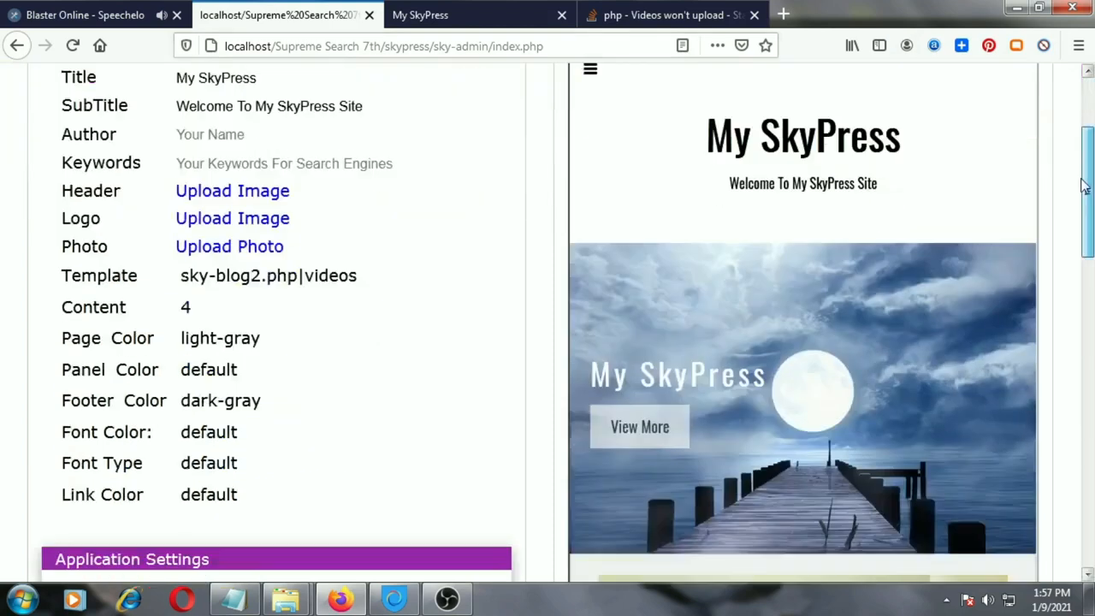
pyautogui.scroll(-2, 1061, 312)
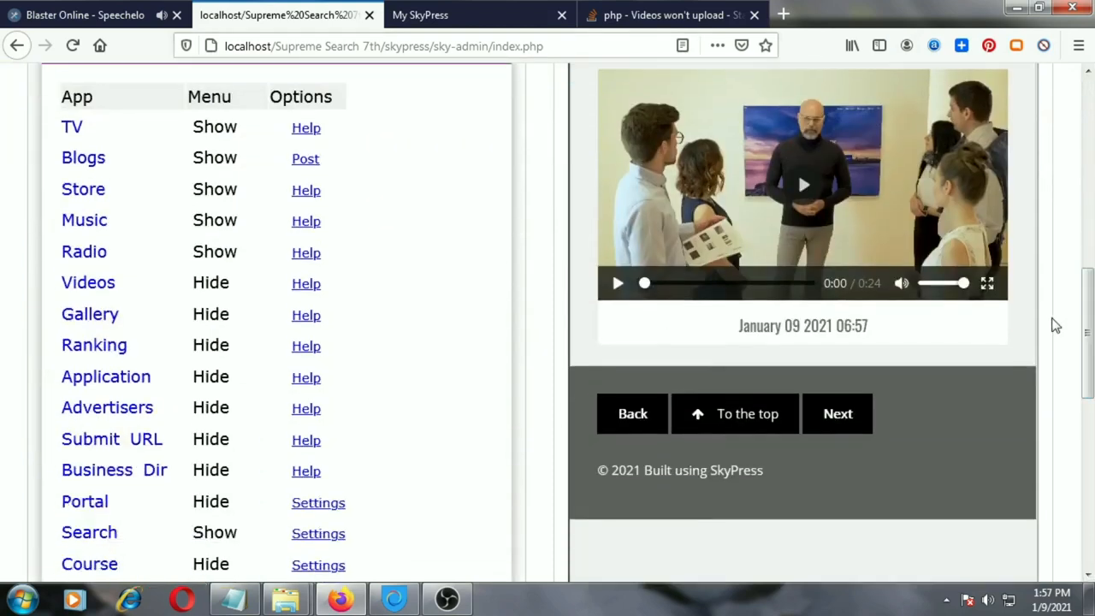
pyautogui.click(221, 293)
pyautogui.click(222, 332)
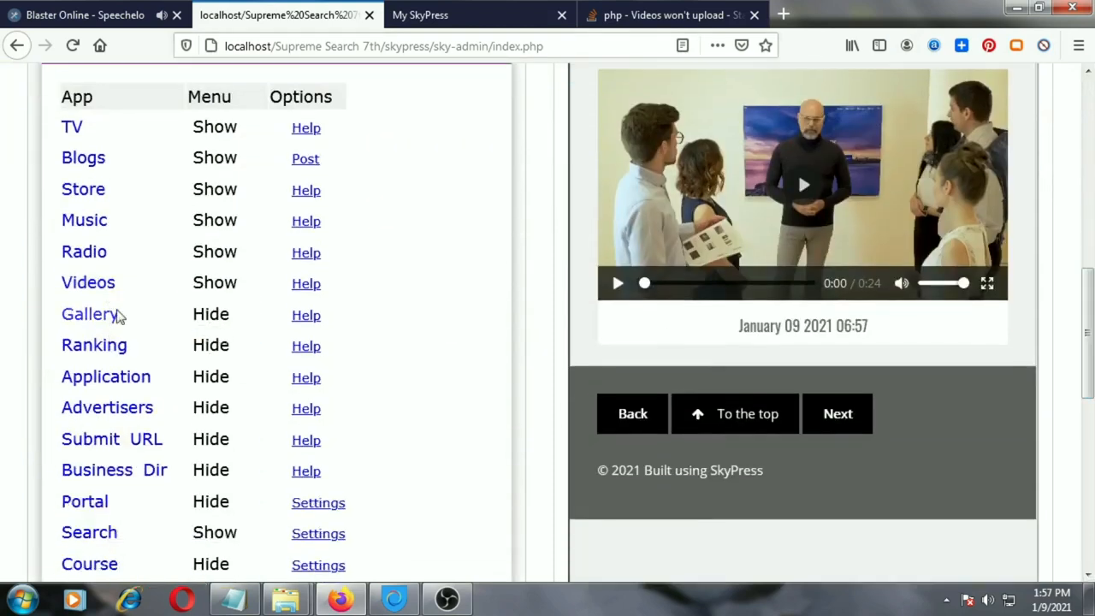
# Change the site template to Template 2 - Gallery and save the settings
pyautogui.scroll(5, 428, 257)
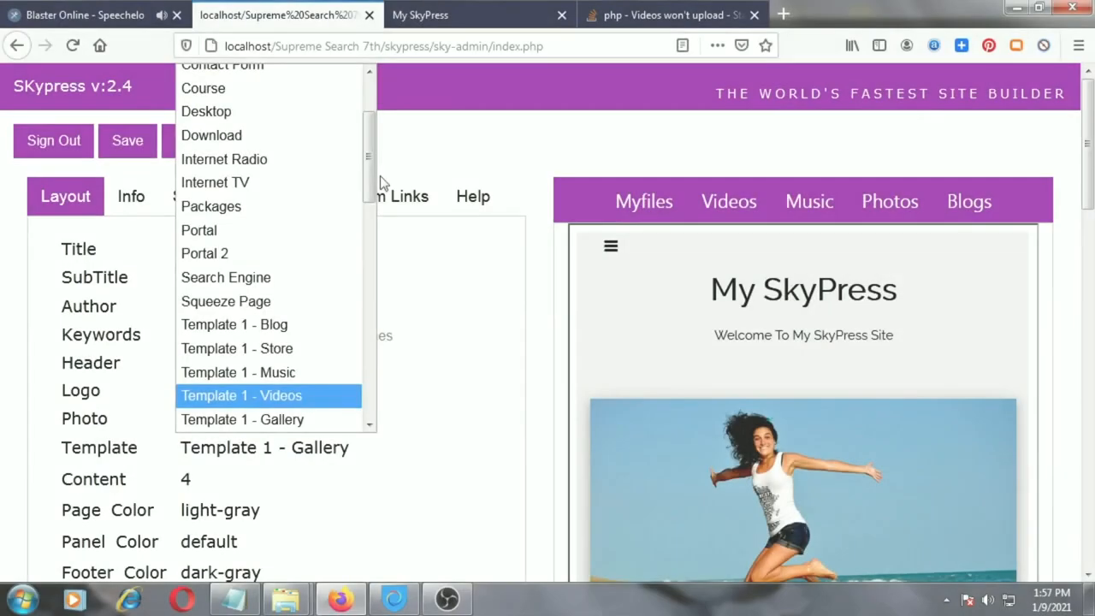
pyautogui.scroll(-4, 374, 222)
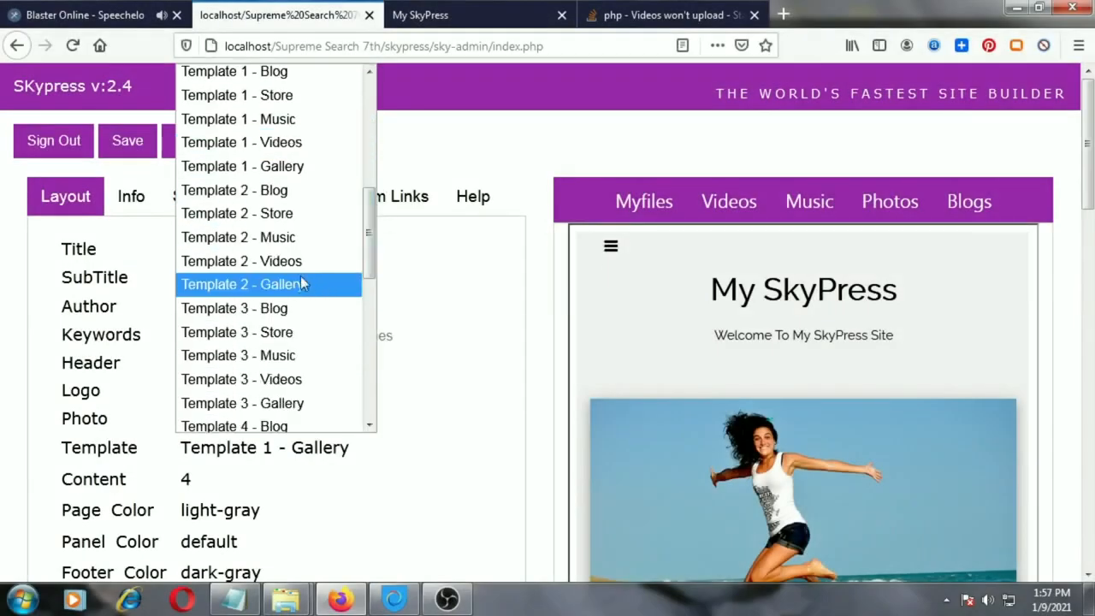
pyautogui.click(299, 283)
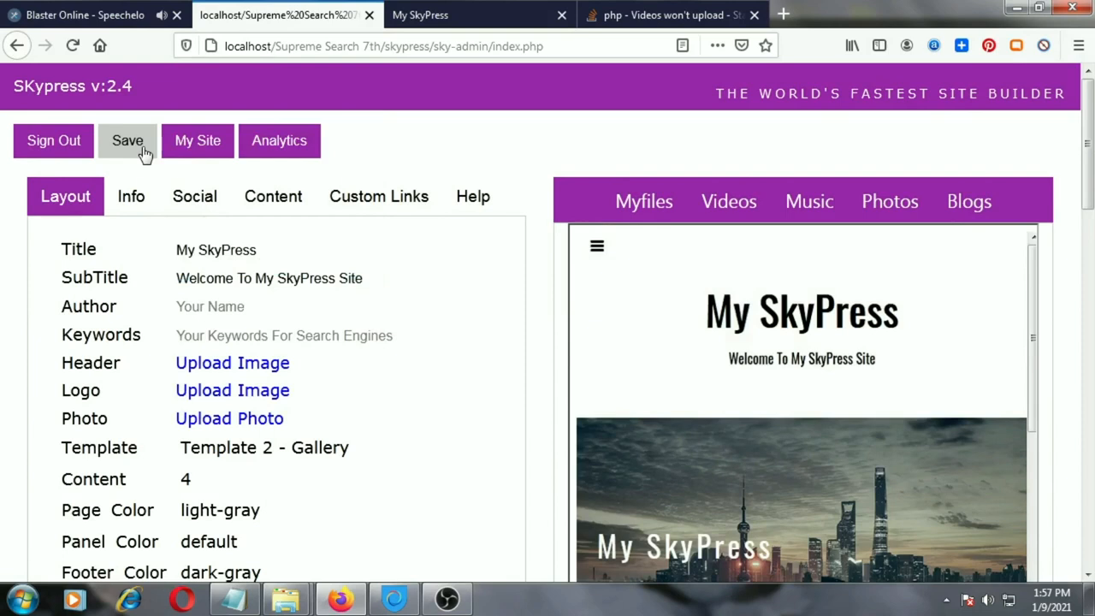
pyautogui.click(142, 149)
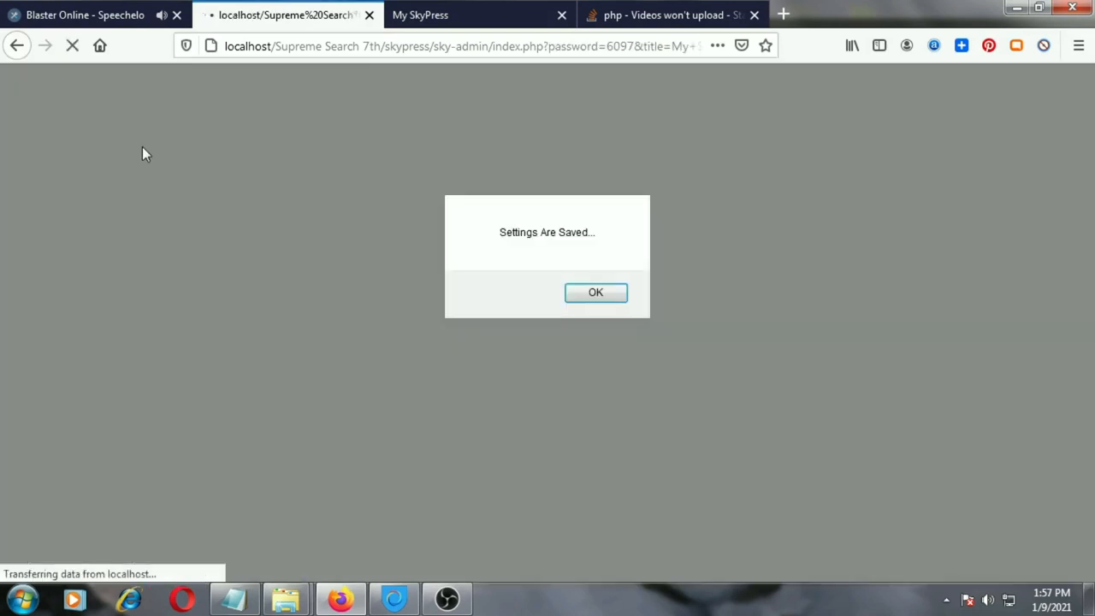
pyautogui.click(596, 294)
# Upload coast.jpg to the site's /myfiles/ folder for the Gallery template
pyautogui.scroll(-7, 1069, 342)
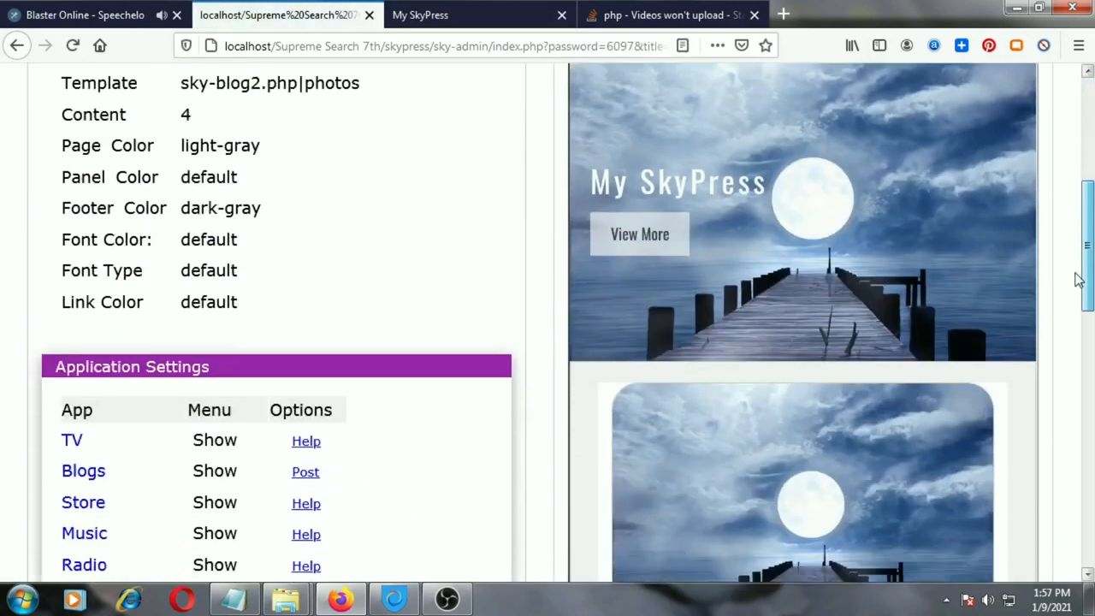
pyautogui.scroll(-6, 1060, 367)
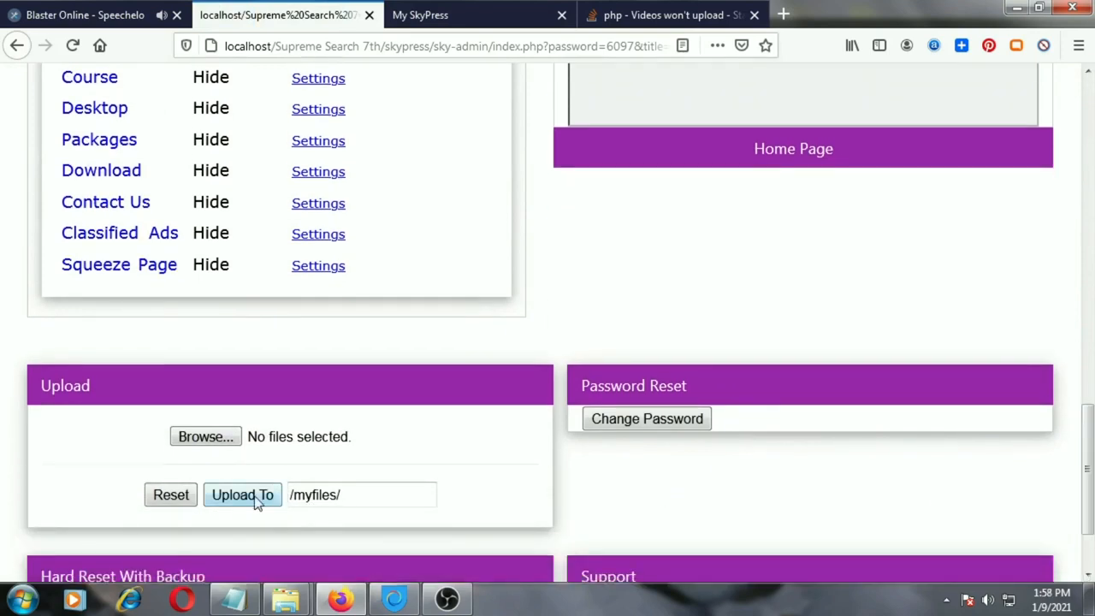
pyautogui.click(224, 443)
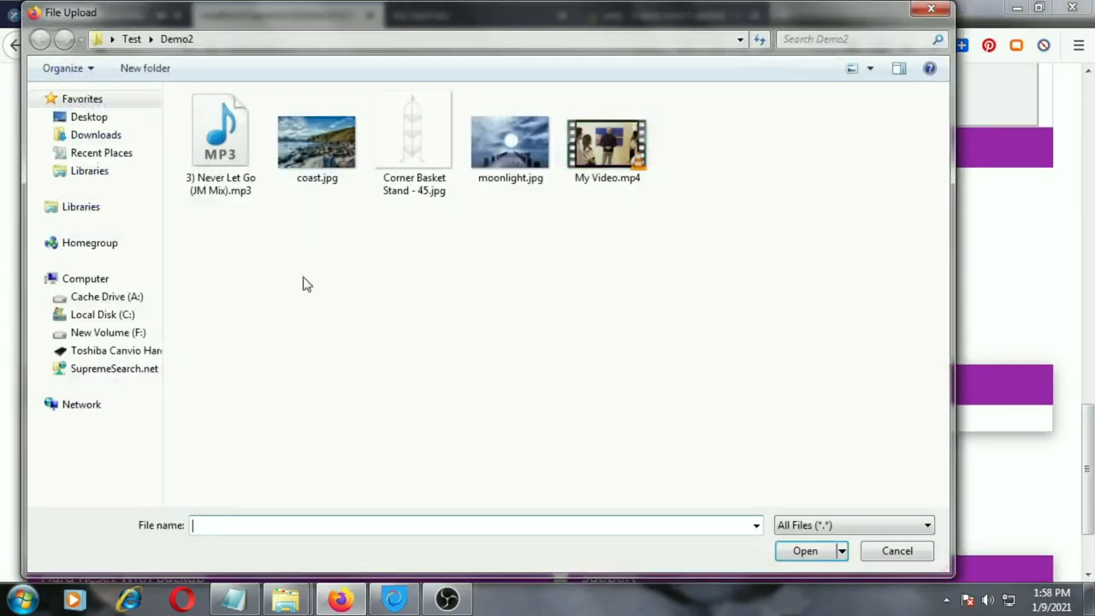
pyautogui.click(318, 163)
pyautogui.click(804, 551)
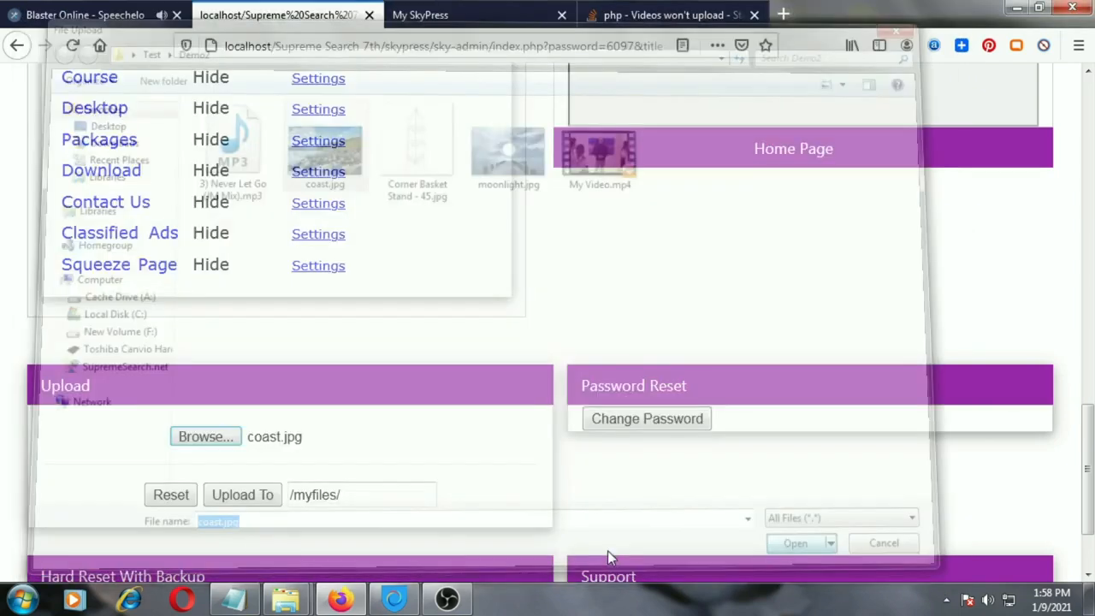
pyautogui.click(245, 498)
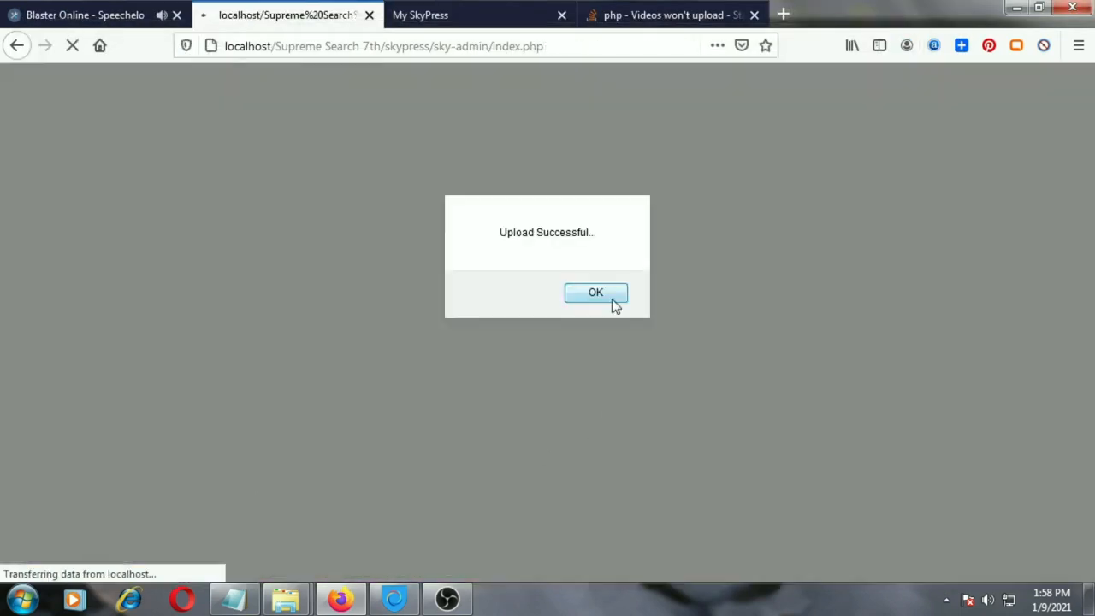
pyautogui.click(615, 306)
# Reload the live My SkyPress site and look over the photo gallery page
pyautogui.click(462, 14)
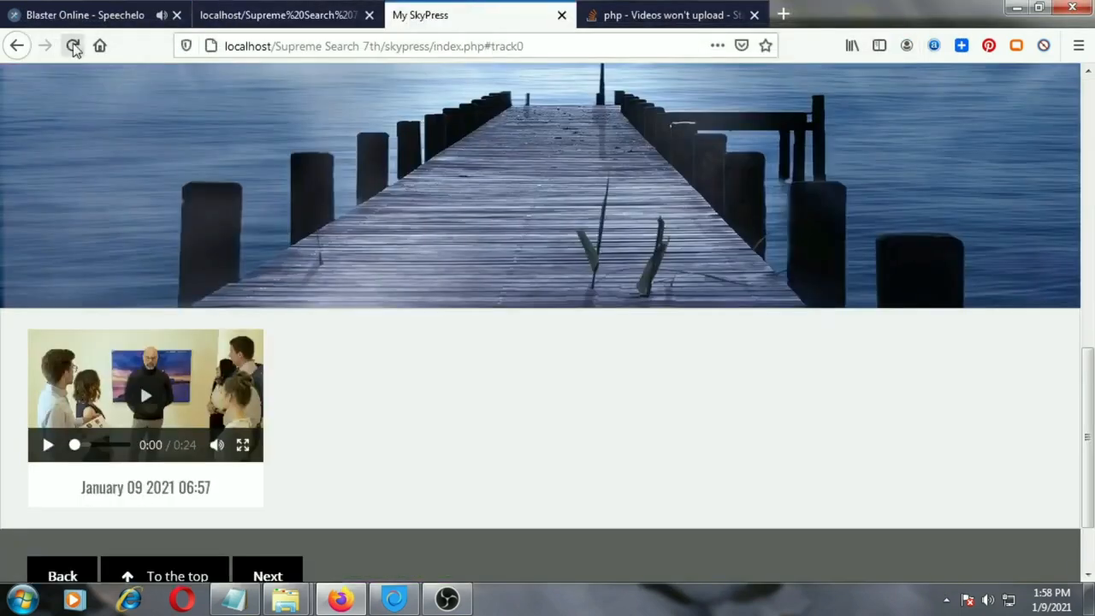
pyautogui.click(73, 46)
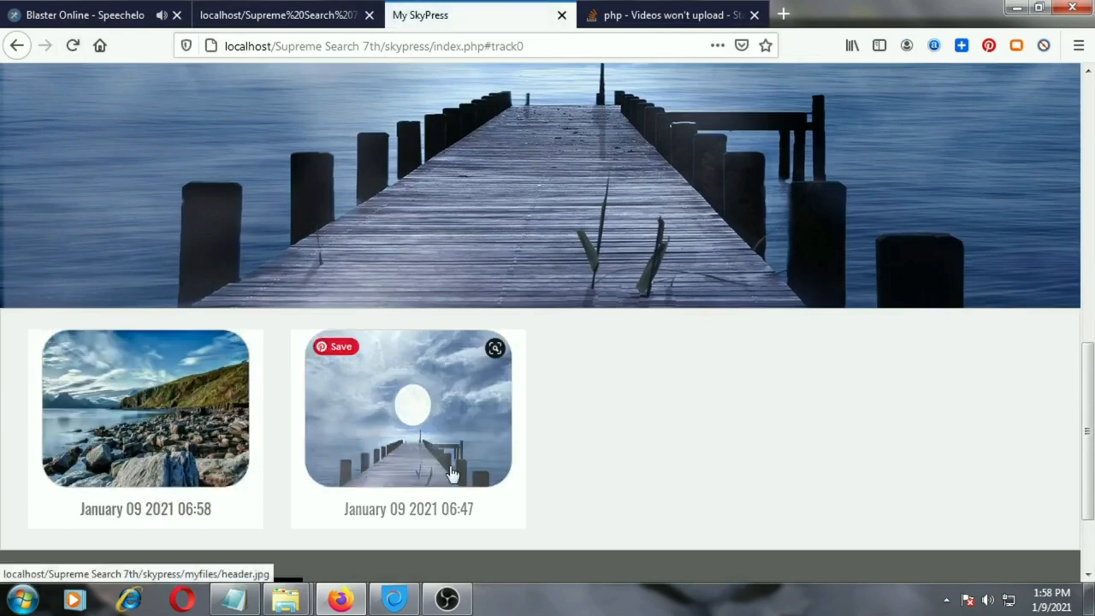
pyautogui.scroll(10, 647, 435)
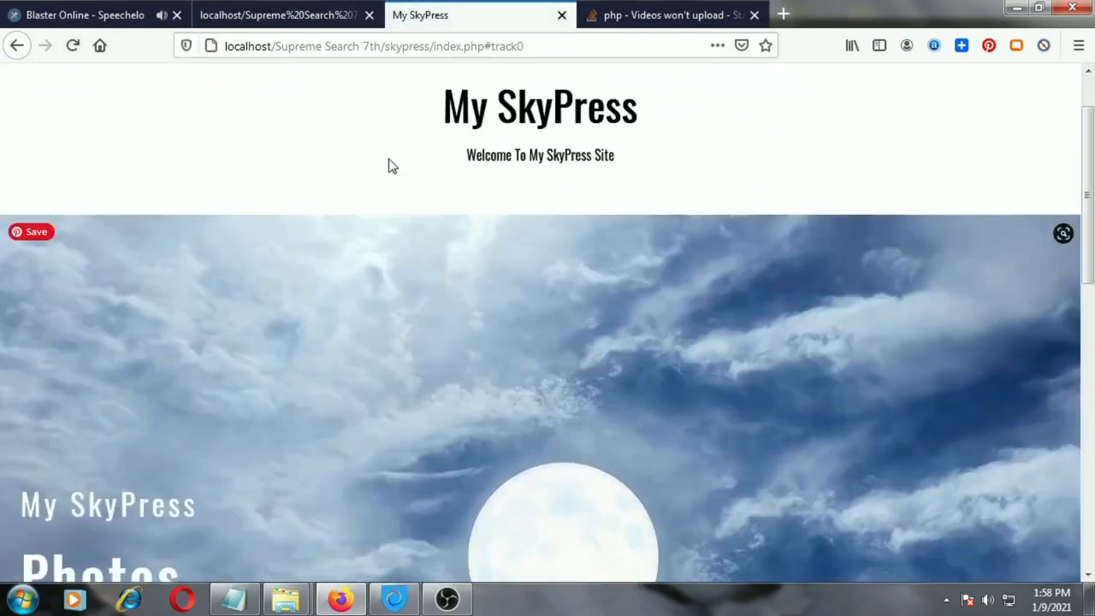
pyautogui.scroll(2, 389, 165)
# Return to the admin page and set the Gallery app's menu option to Show
pyautogui.click(287, 15)
pyautogui.scroll(-8, 432, 257)
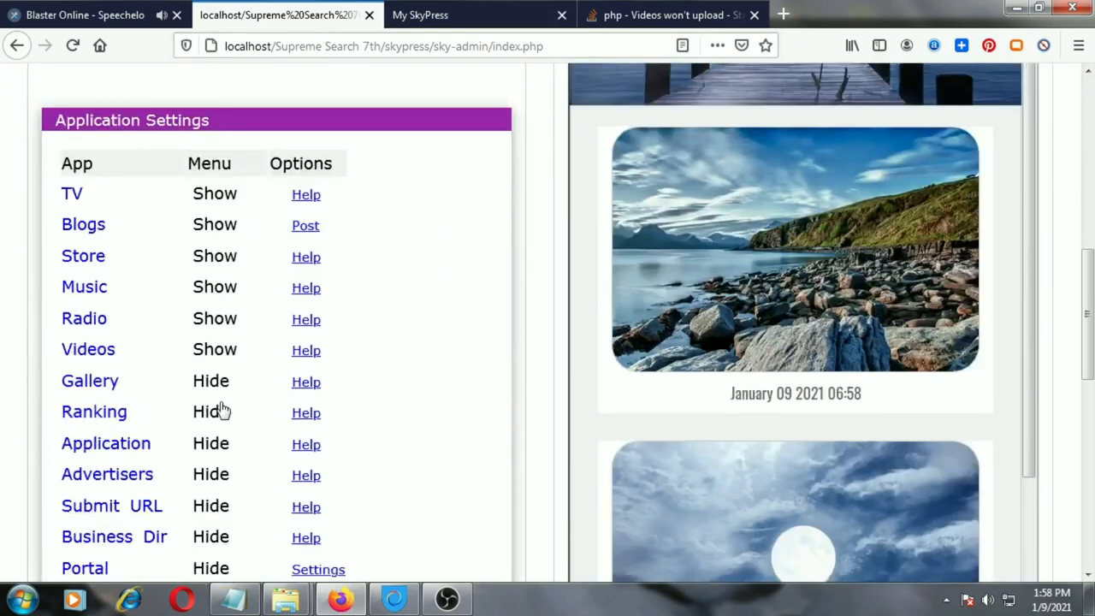
pyautogui.click(210, 387)
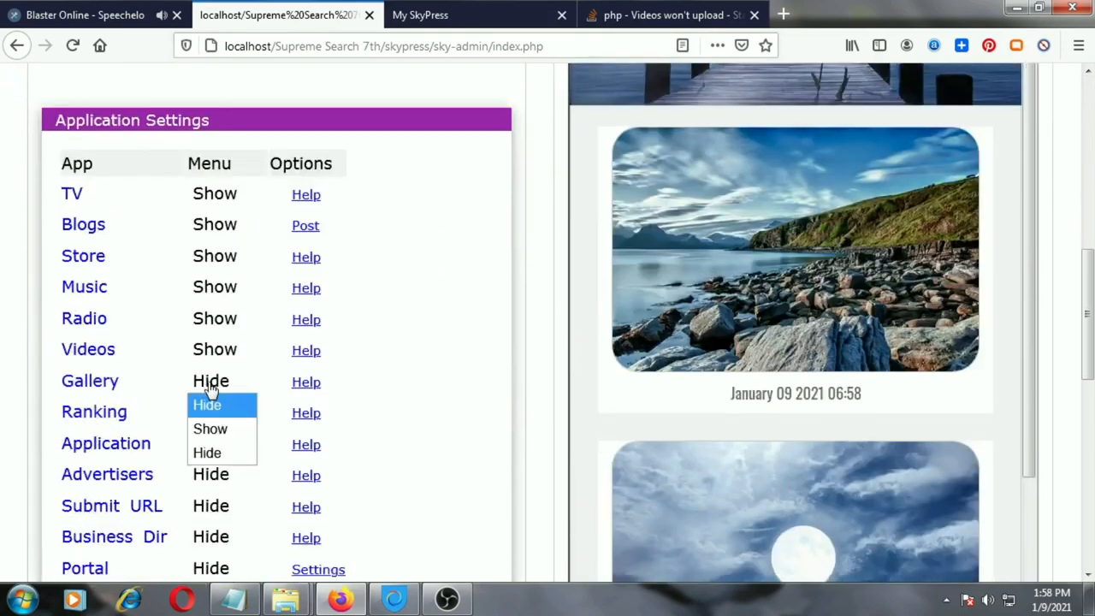
pyautogui.click(218, 429)
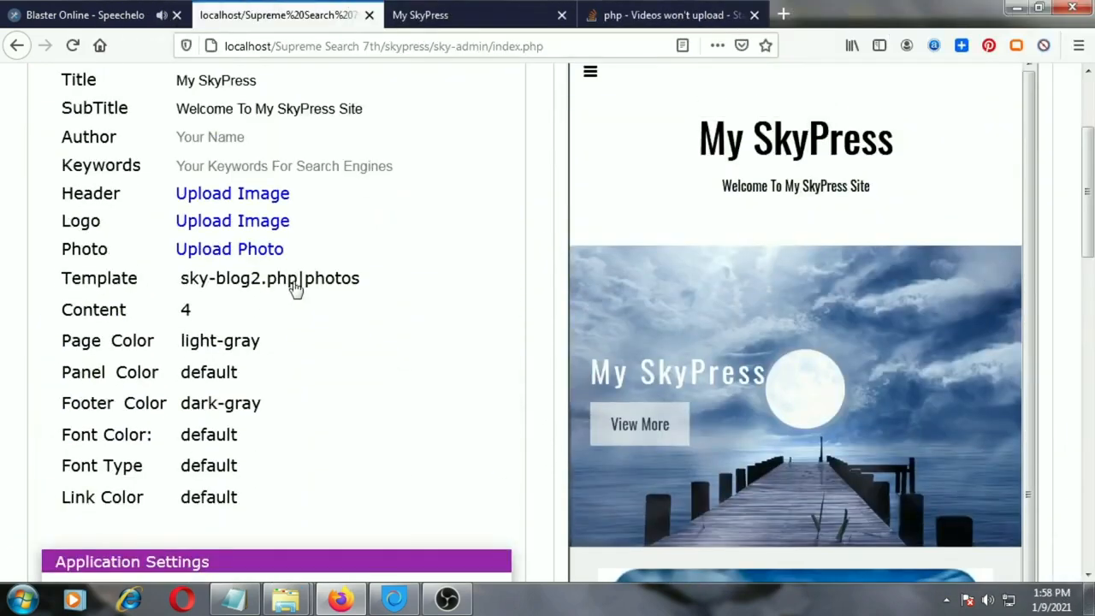
# Change the site template to Application and save the settings
pyautogui.click(292, 281)
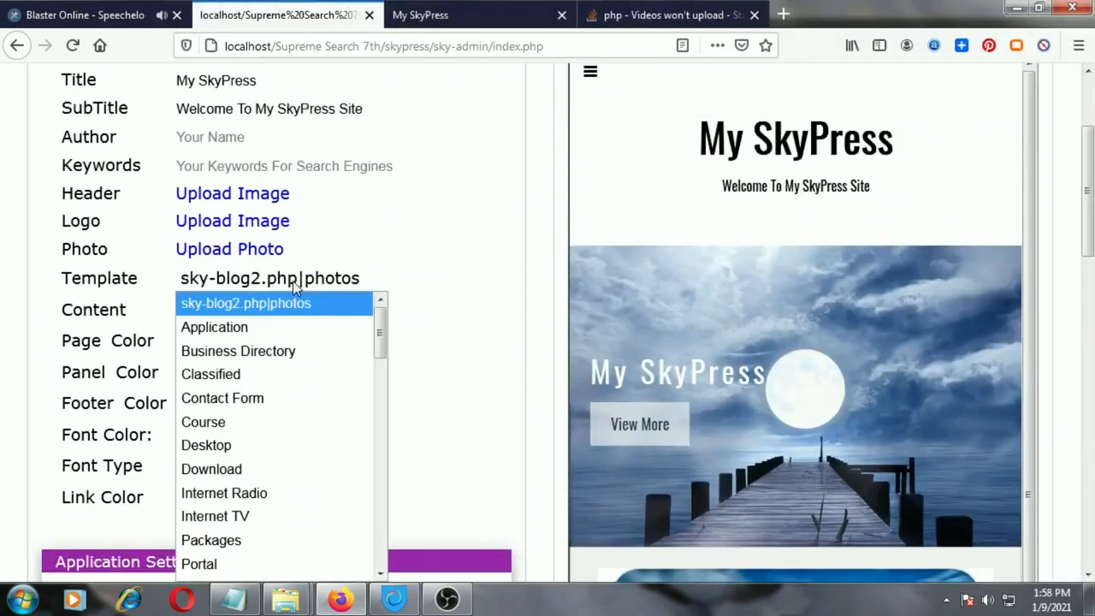
pyautogui.click(264, 332)
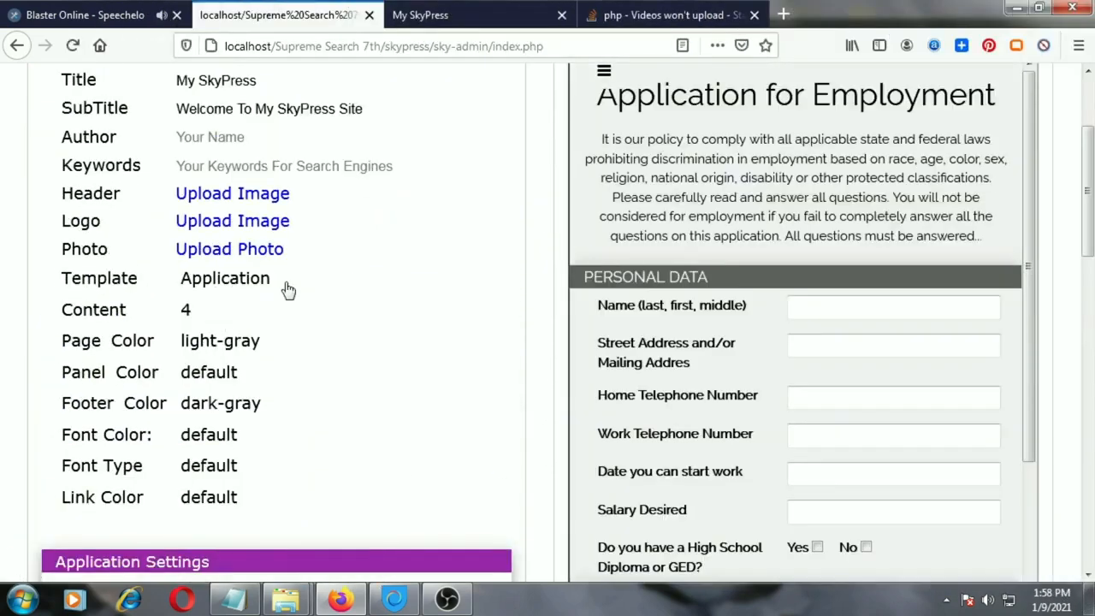
pyautogui.scroll(4, 1076, 262)
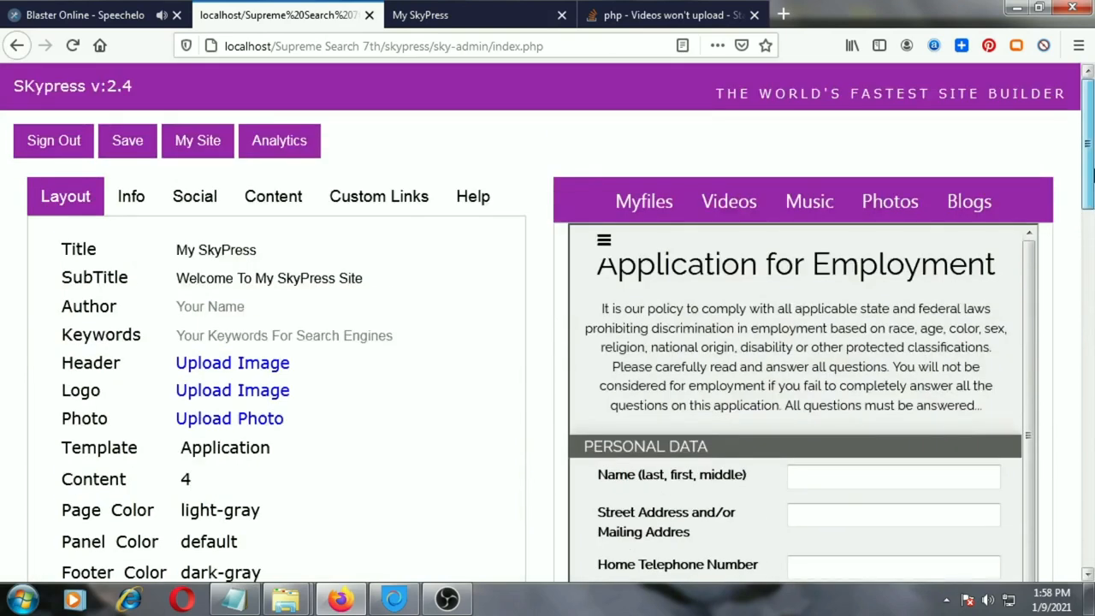
pyautogui.click(135, 142)
pyautogui.click(597, 293)
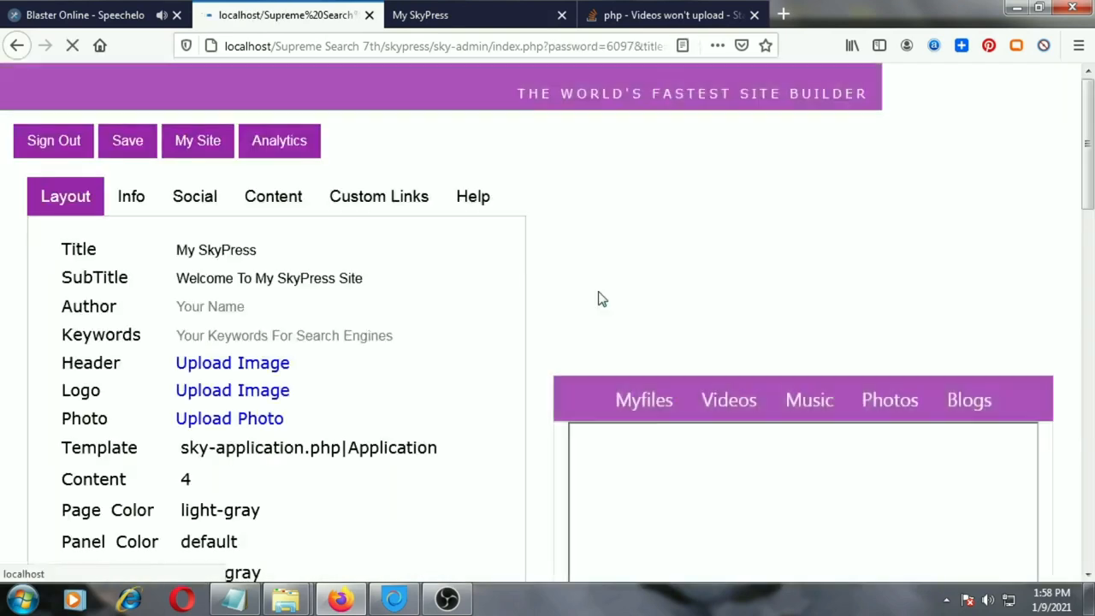
# Reload the live My SkyPress site and look over the employment application form
pyautogui.click(457, 17)
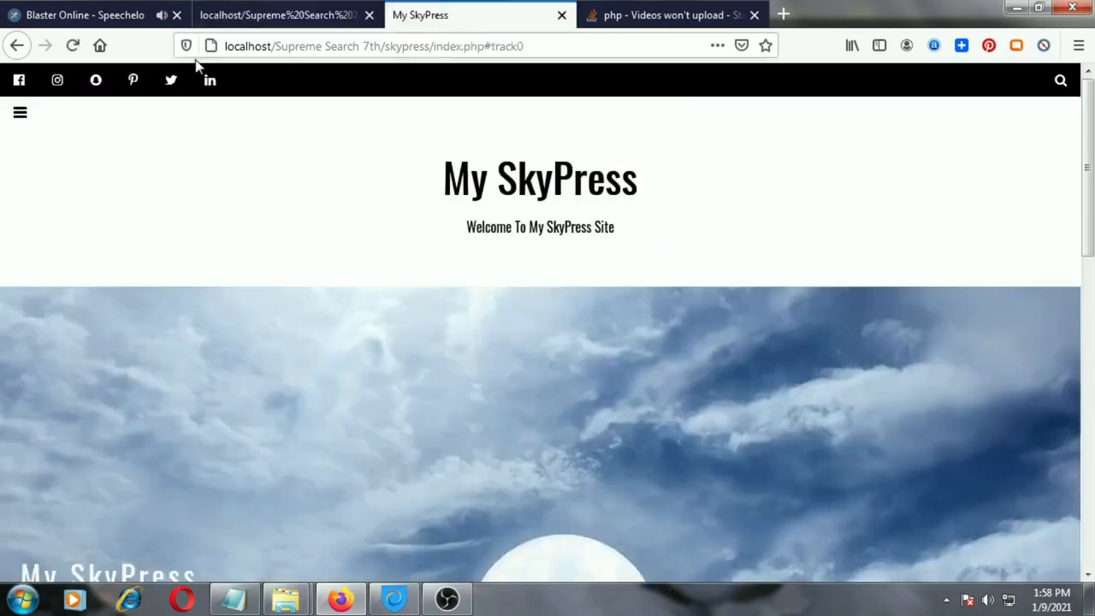
pyautogui.click(73, 47)
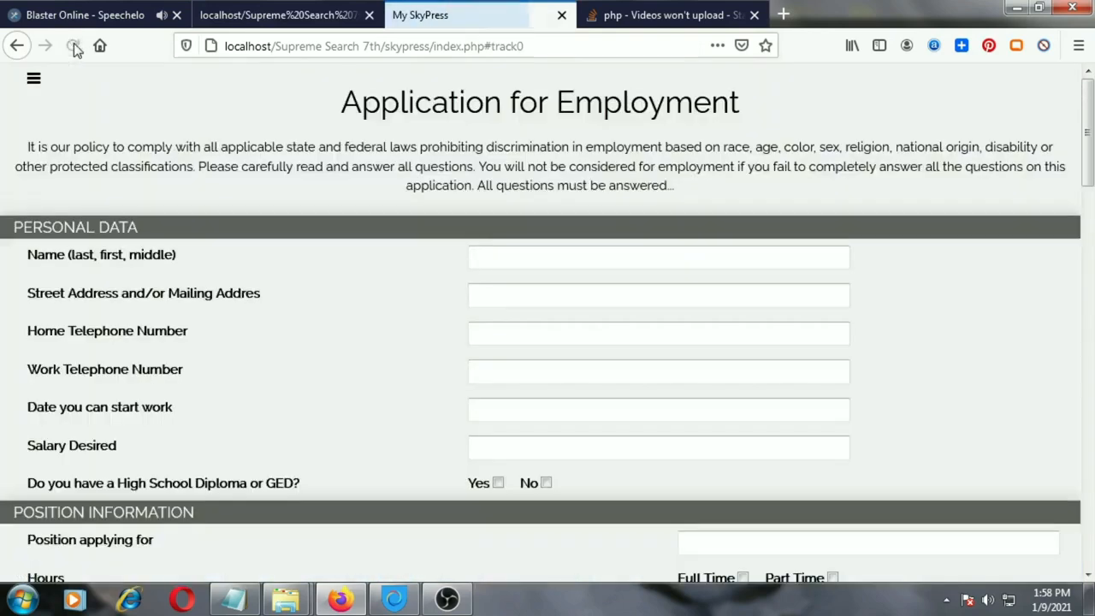
pyautogui.moveTo(1088, 151)
pyautogui.mouseDown()
pyautogui.moveTo(1089, 507)
pyautogui.moveTo(1088, 128)
pyautogui.mouseUp()
# Return to the admin page and set the Application app's menu option to Show
pyautogui.click(278, 14)
pyautogui.scroll(-7, 146, 384)
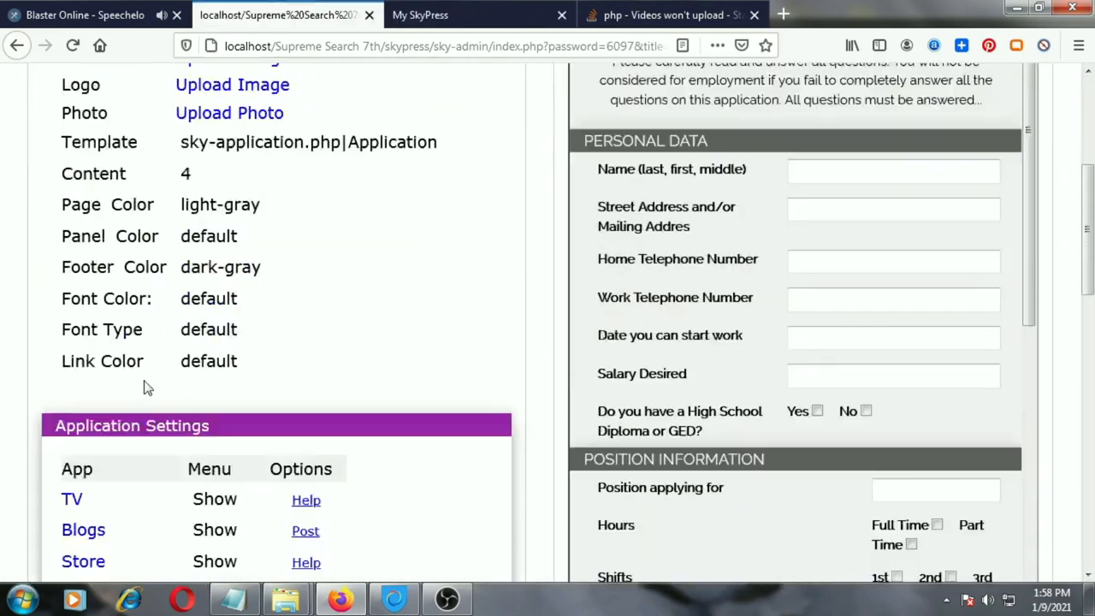
pyautogui.scroll(-1, 8, 403)
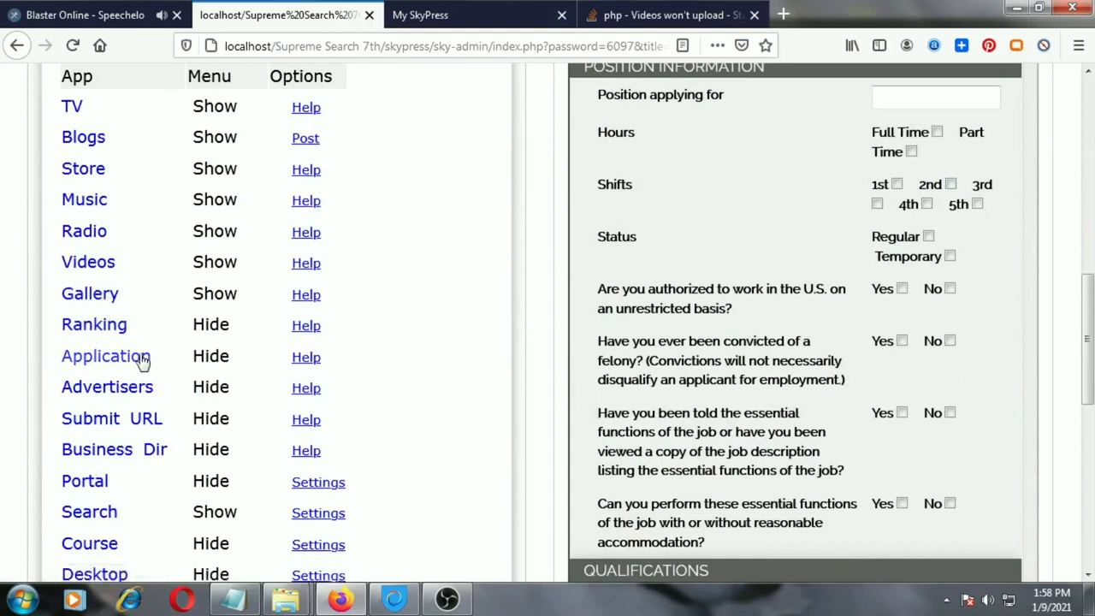
pyautogui.click(210, 357)
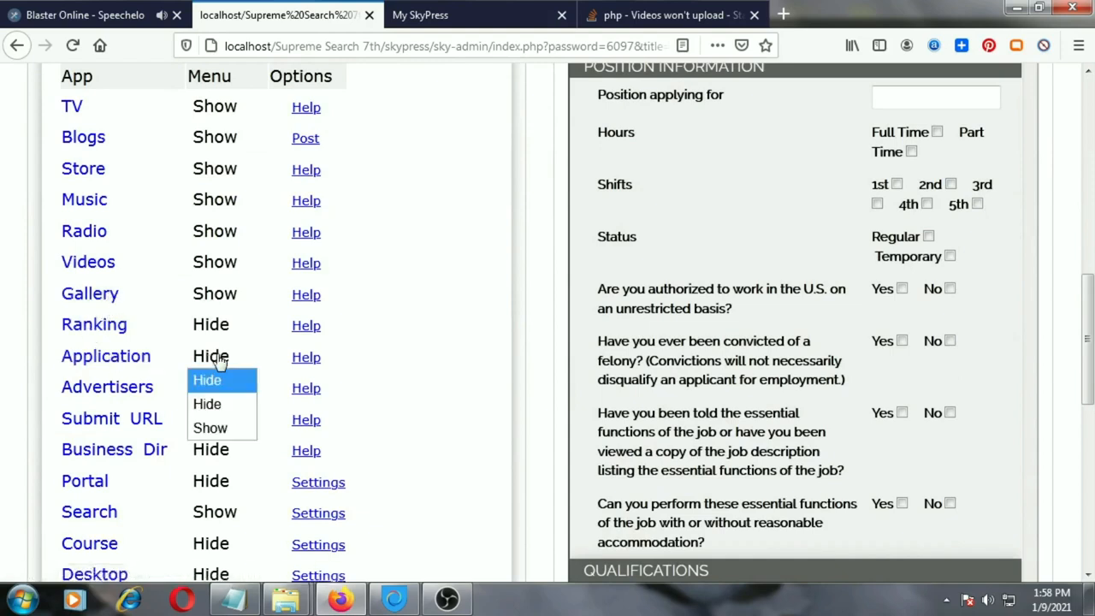
pyautogui.click(220, 429)
# Change the site template to Business Directory and save the settings
pyautogui.scroll(10, 334, 366)
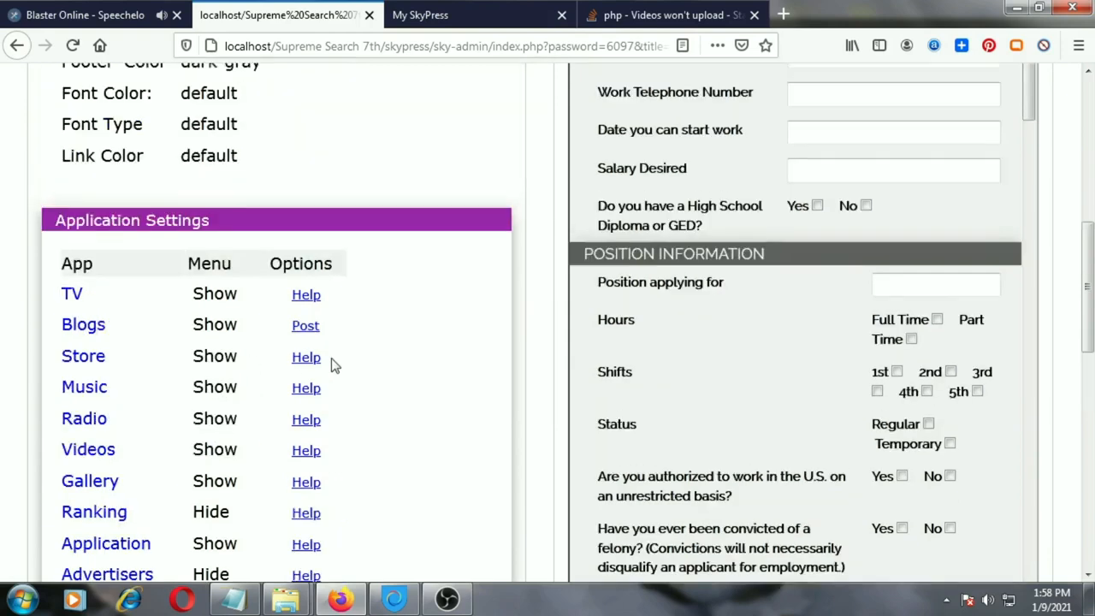
pyautogui.scroll(-1, 335, 365)
pyautogui.scroll(-2, 333, 361)
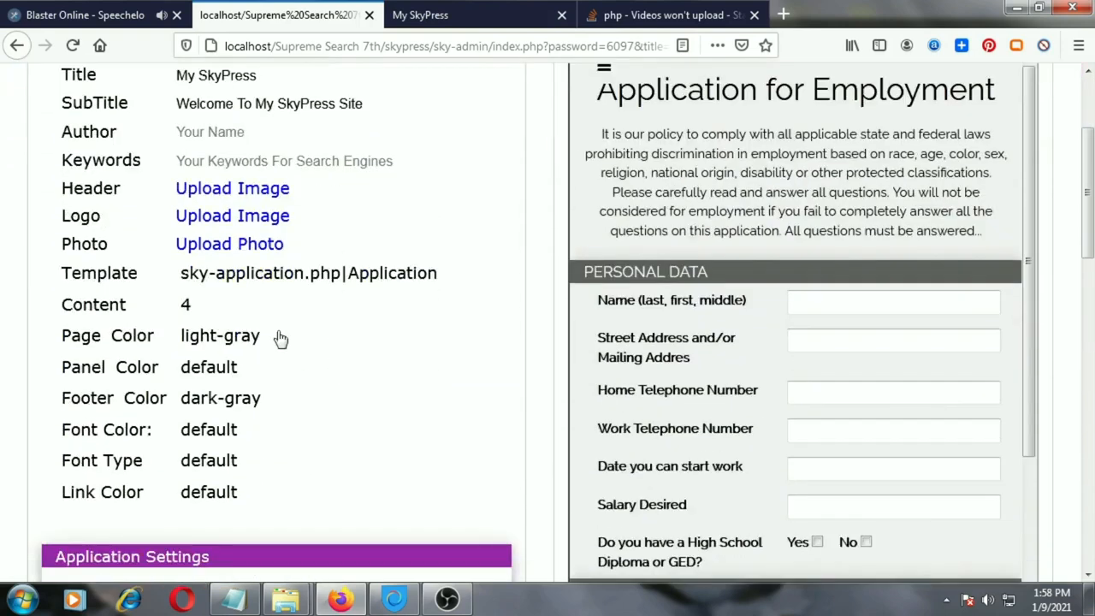
pyautogui.click(261, 286)
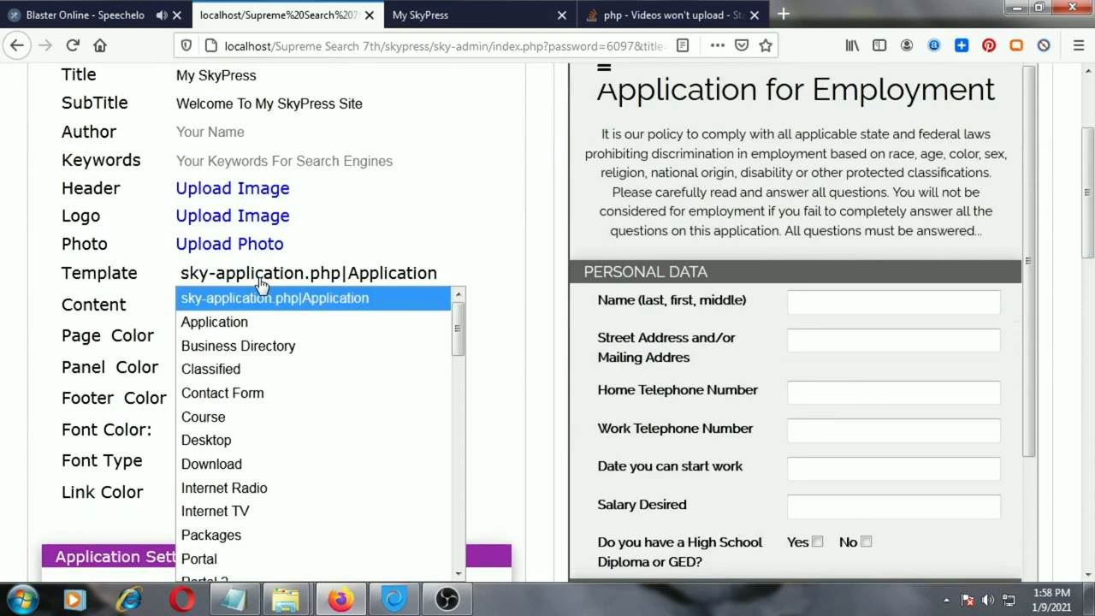
pyautogui.click(292, 345)
pyautogui.scroll(3, 218, 291)
pyautogui.click(146, 146)
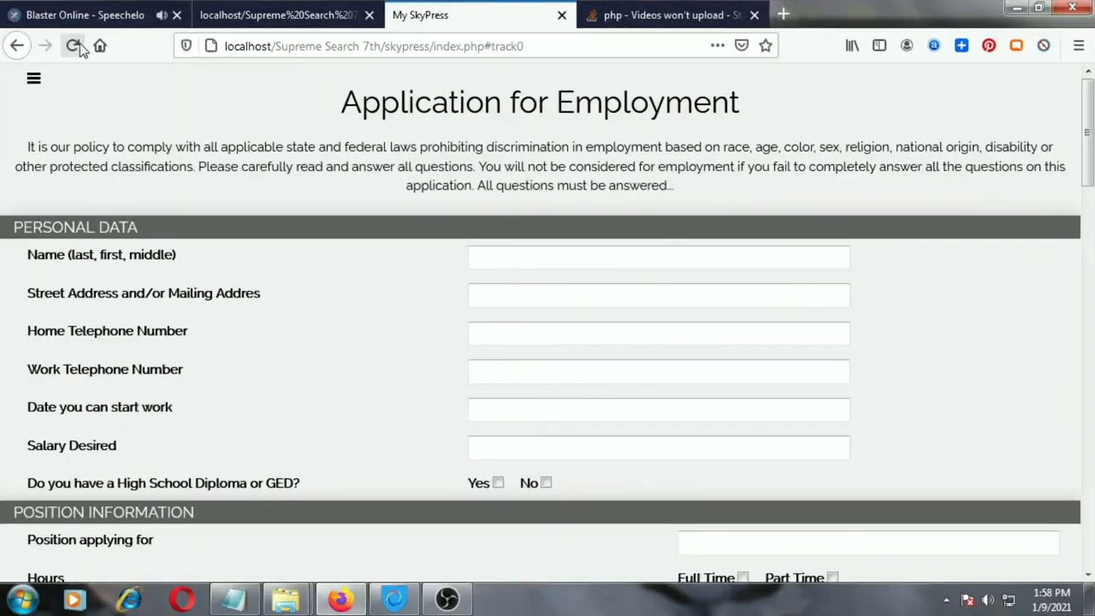
# Reload the live My SkyPress site and look over the business directory search page and its state selector
pyautogui.click(75, 46)
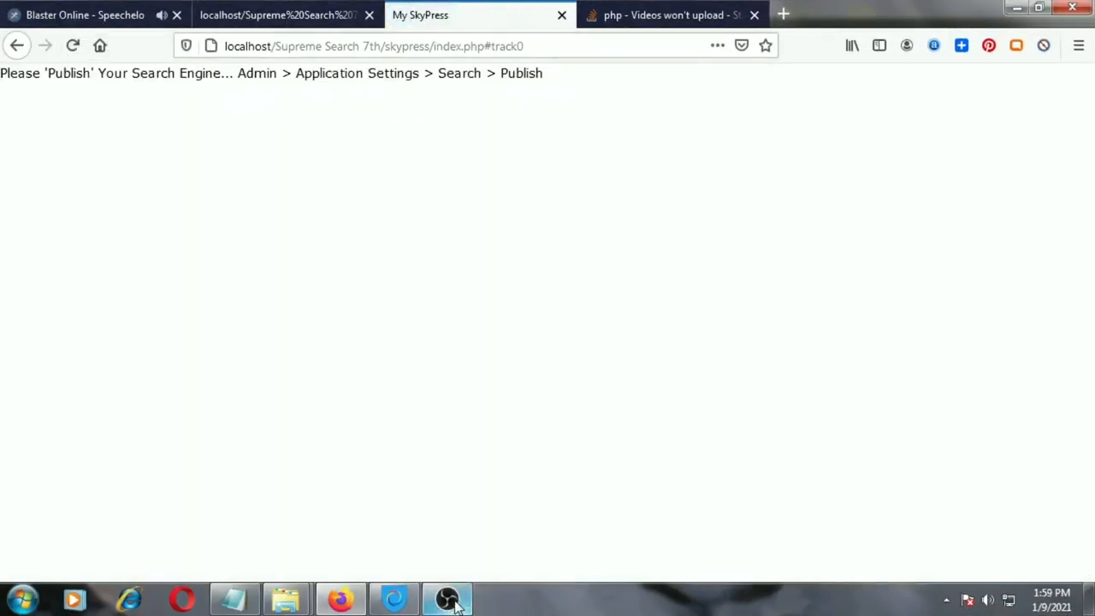
pyautogui.moveTo(445, 598)
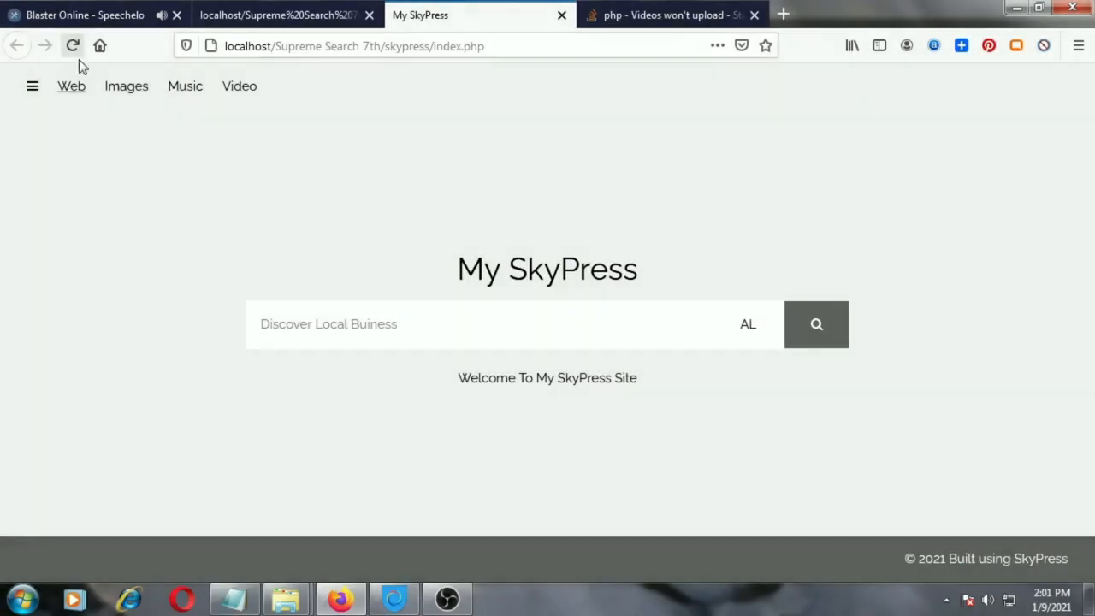
pyautogui.click(77, 56)
pyautogui.click(749, 329)
pyautogui.click(749, 330)
# Return to the admin page and set the Business Dir app's menu option to Show
pyautogui.click(308, 14)
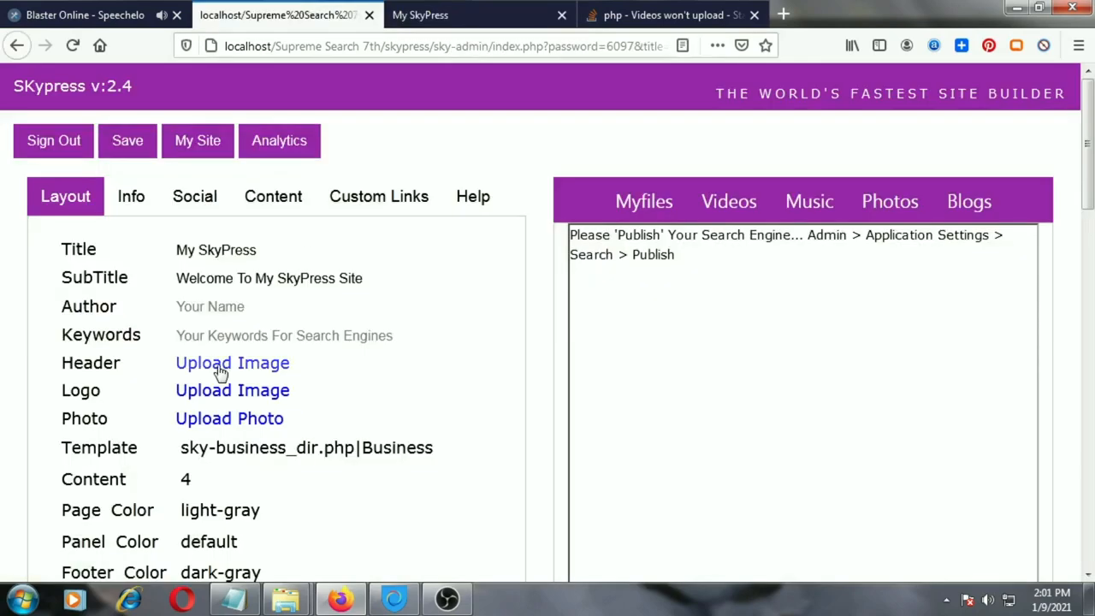
pyautogui.scroll(-3, 220, 373)
pyautogui.scroll(-5, 220, 372)
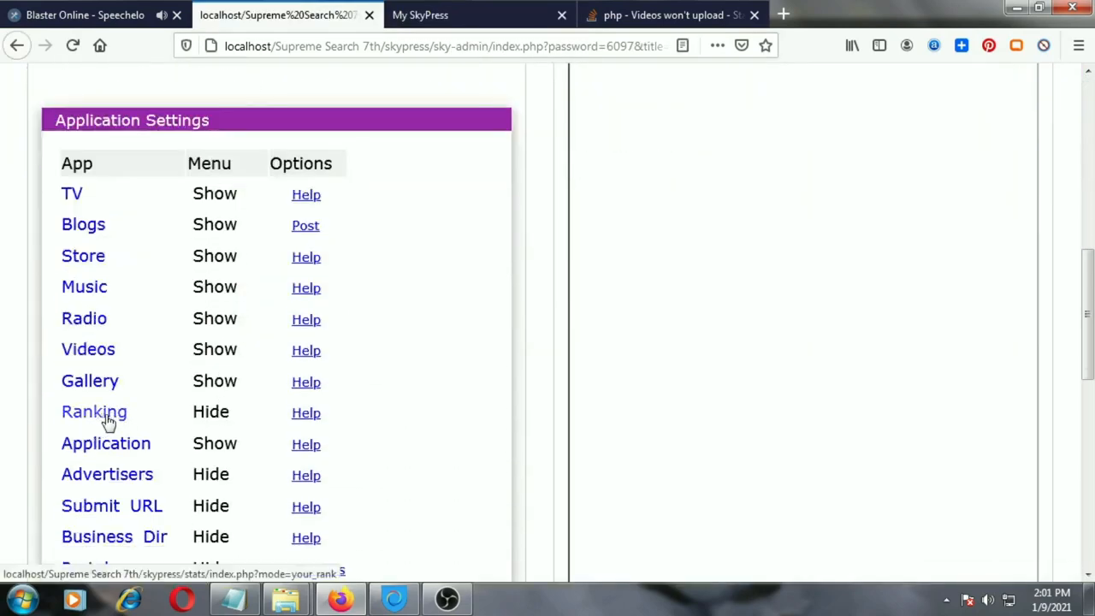
pyautogui.scroll(-1, 200, 473)
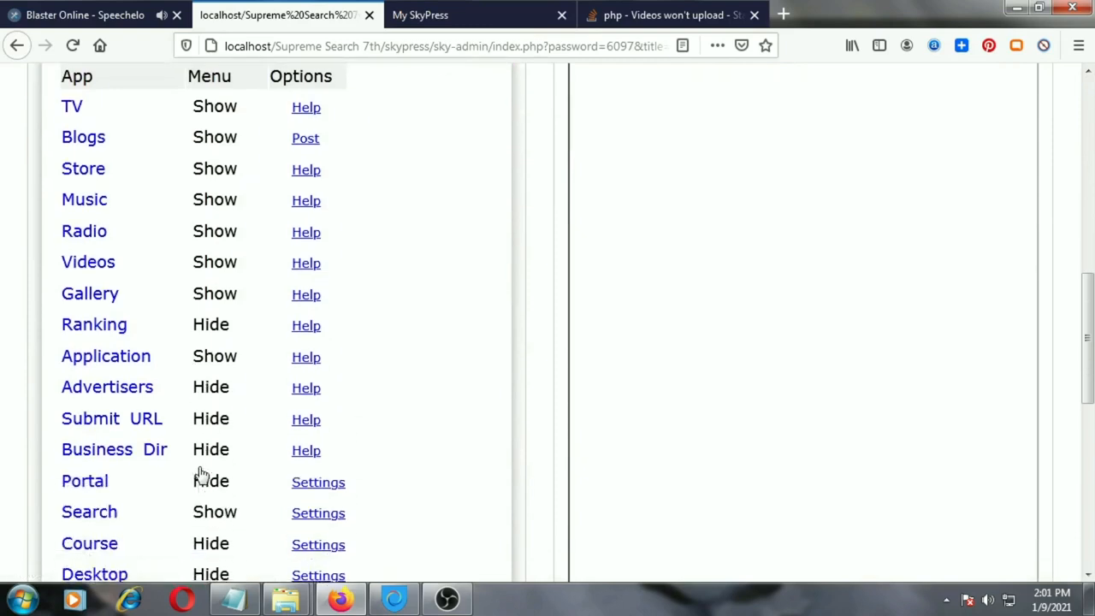
pyautogui.click(216, 451)
pyautogui.click(223, 521)
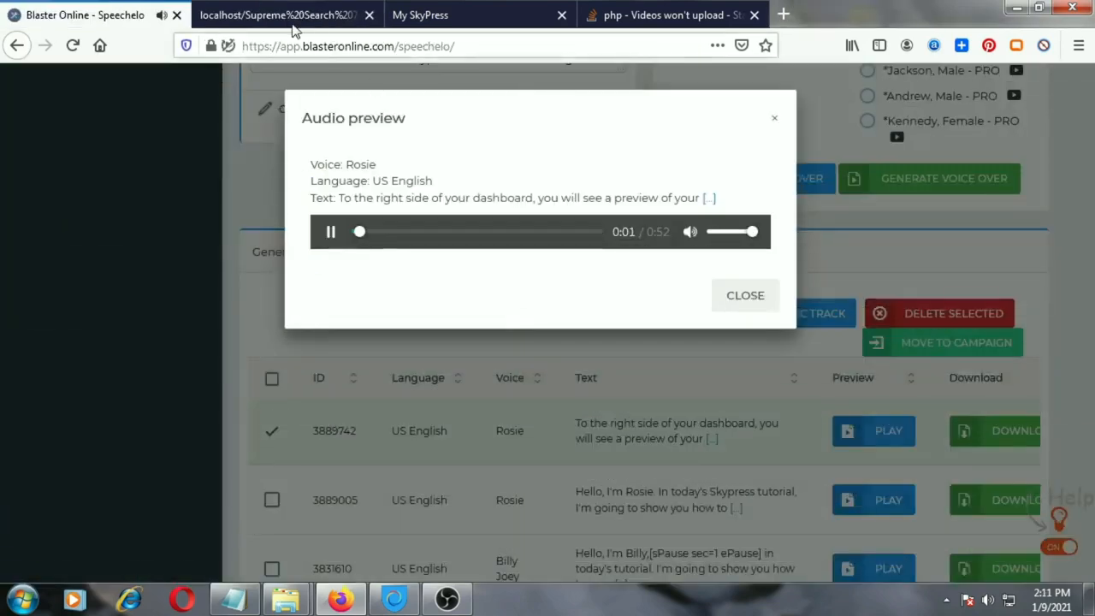
# Expand the navigation menu in the admin page's site preview and look over its app entries
pyautogui.click(291, 26)
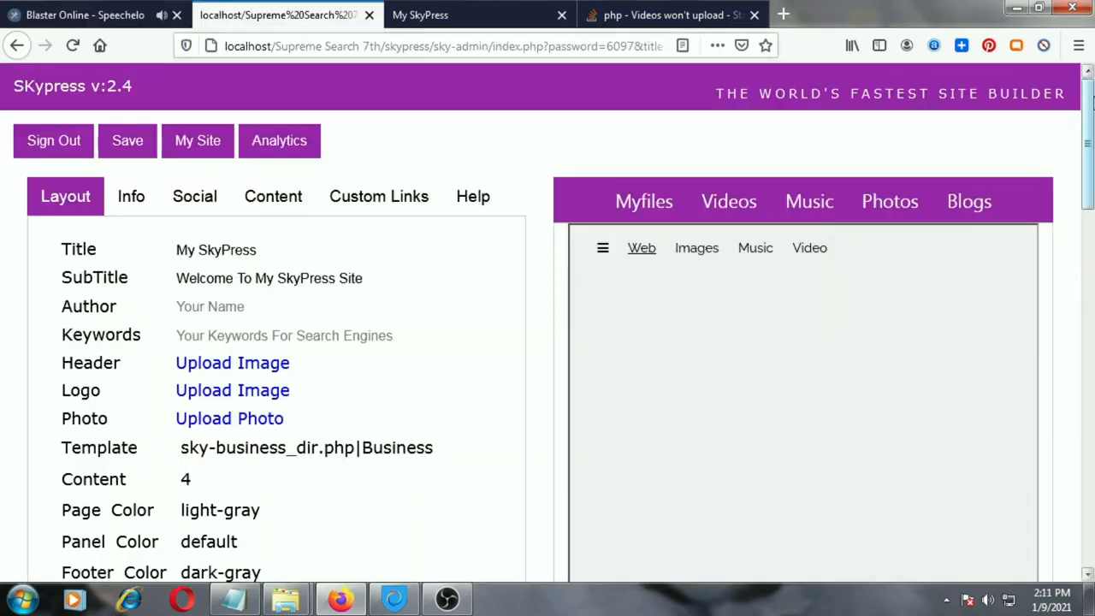
pyautogui.scroll(-1, 1089, 124)
pyautogui.moveTo(1090, 124); pyautogui.dragTo(1092, 153)
pyautogui.click(602, 99)
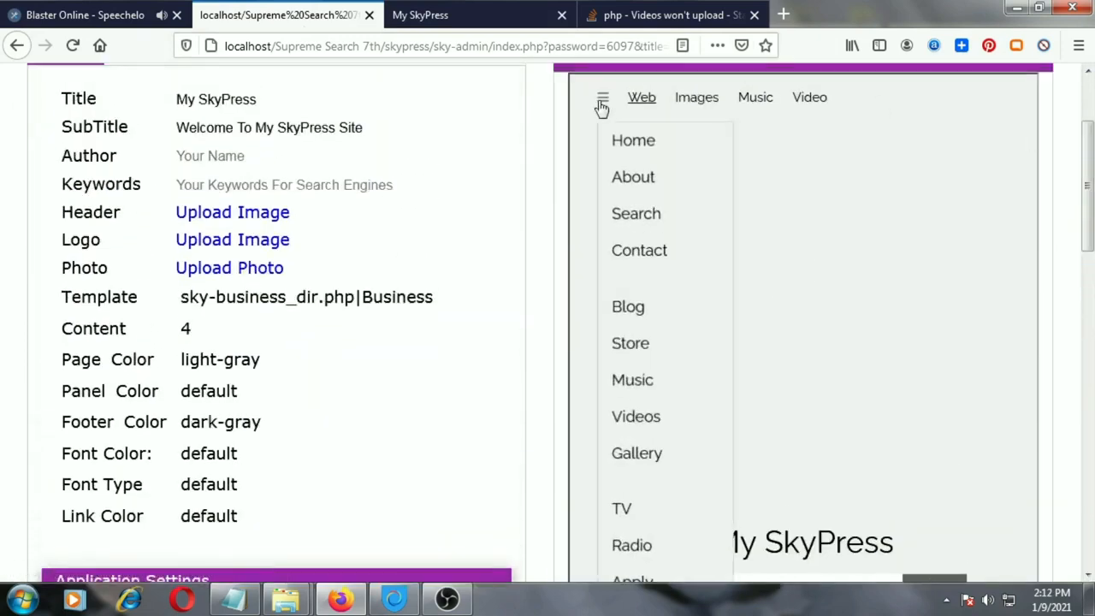
pyautogui.scroll(-2, 663, 248)
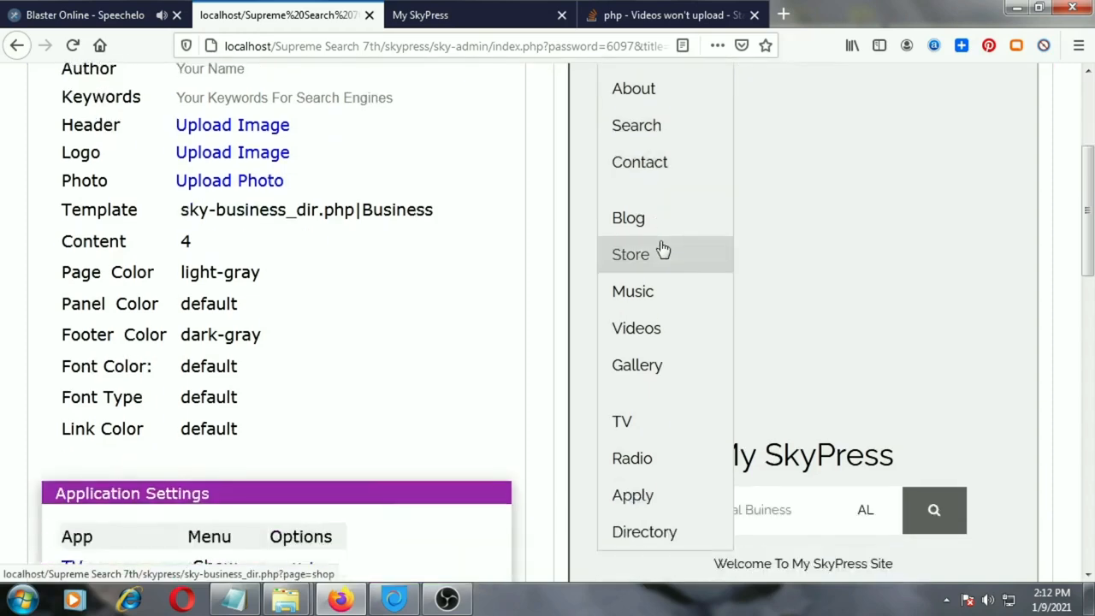
pyautogui.scroll(4, 663, 249)
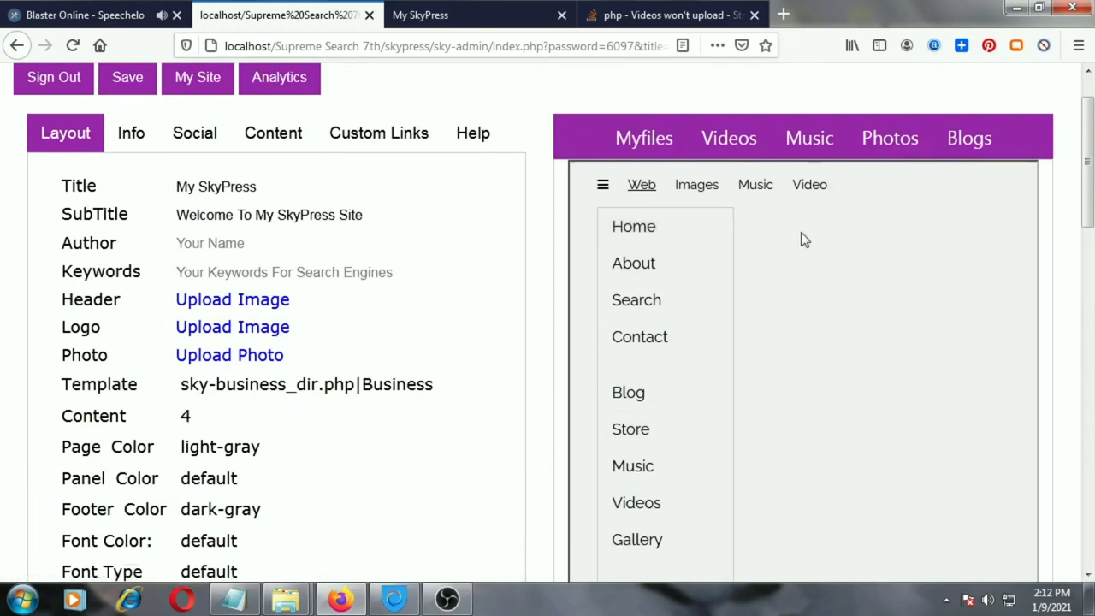
# Look through the uploaded files in Myfiles, and open and cancel the prompt for coast.jpg
pyautogui.click(661, 141)
pyautogui.scroll(-2, 1090, 141)
pyautogui.scroll(-3, 1090, 141)
pyautogui.scroll(4, 1091, 141)
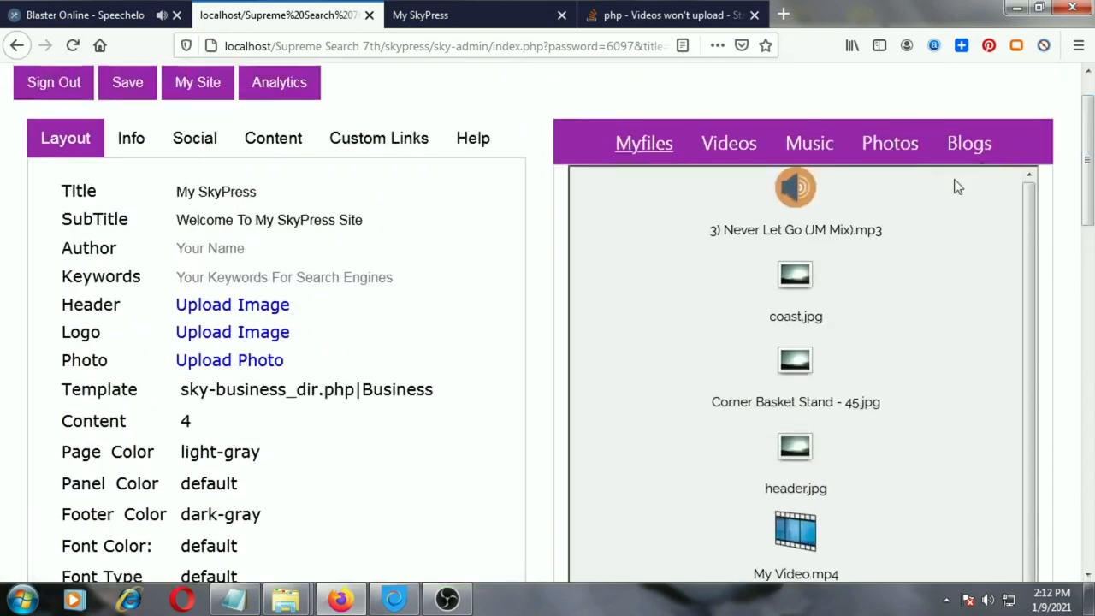
pyautogui.click(800, 276)
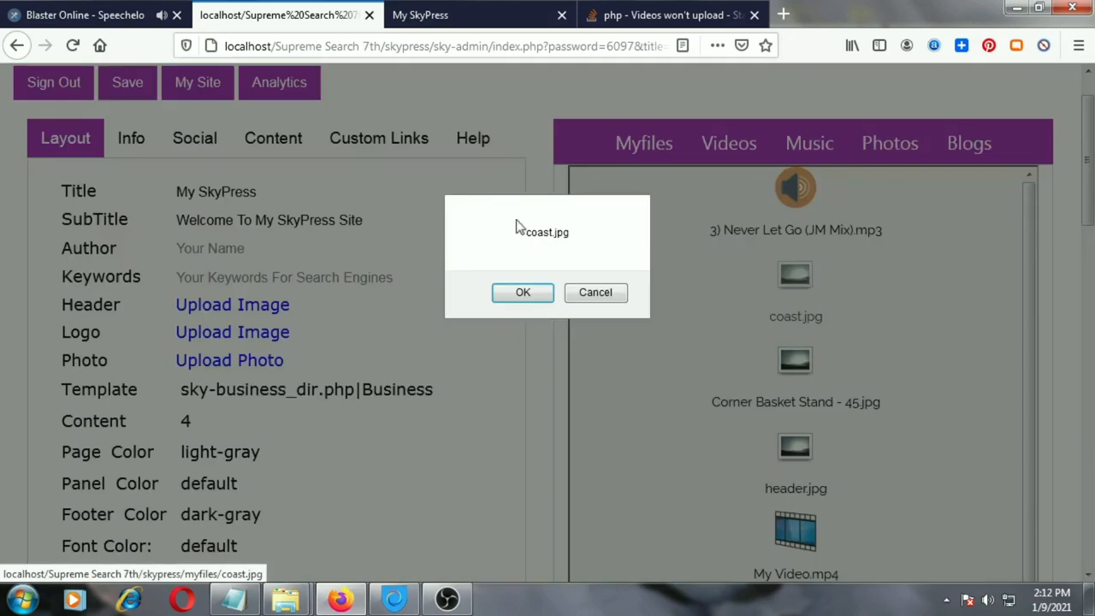
pyautogui.click(602, 292)
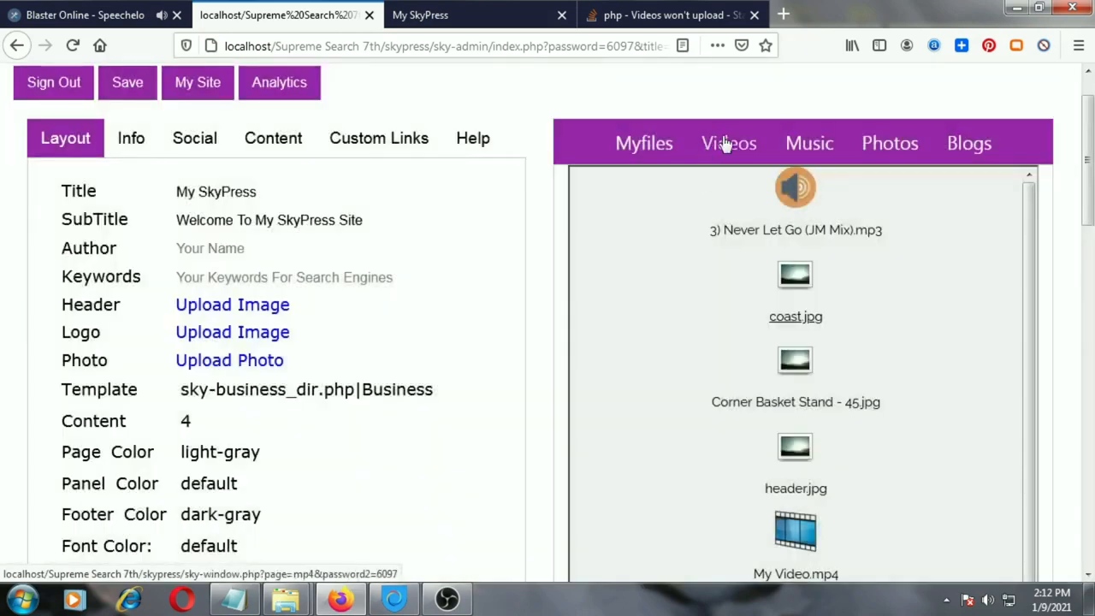
# View the uploaded files by type in the Videos, Music and Photos lists
pyautogui.click(727, 153)
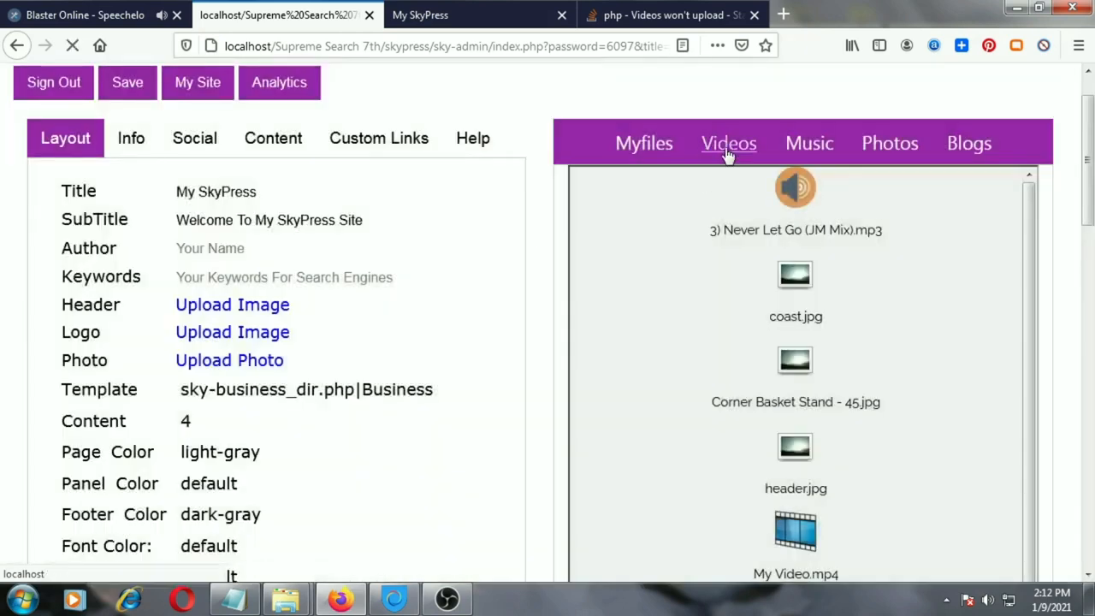
pyautogui.moveTo(1092, 207); pyautogui.dragTo(1090, 206)
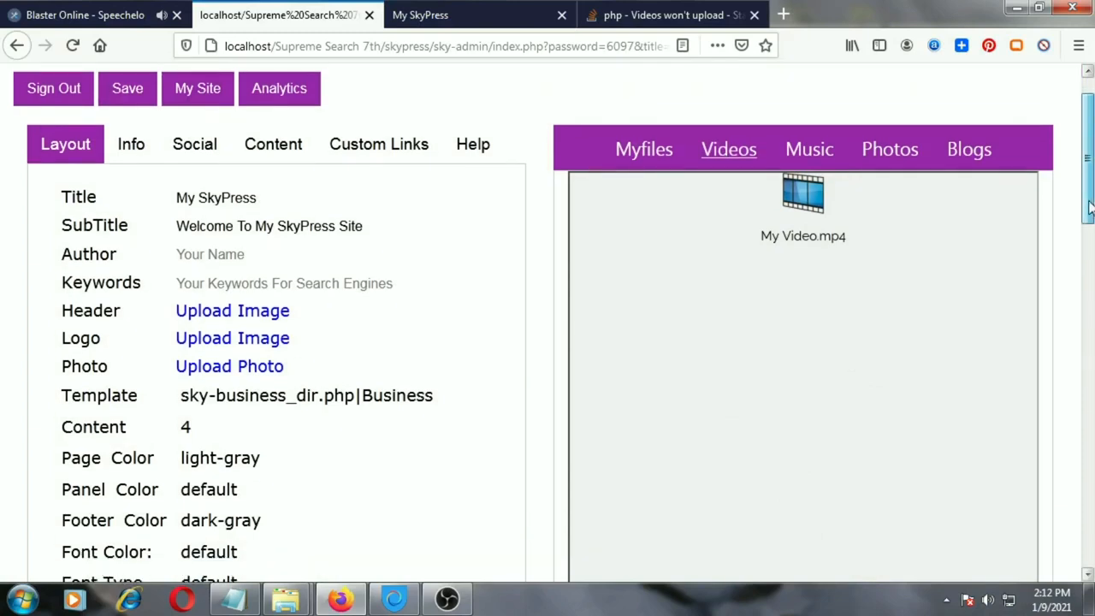
pyautogui.click(817, 162)
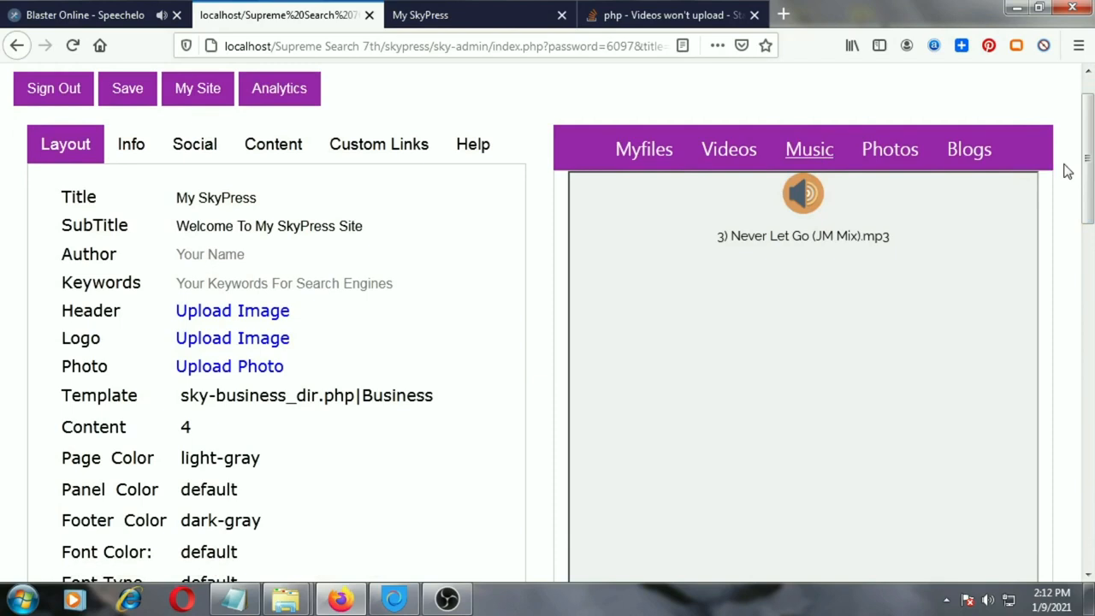
pyautogui.click(892, 149)
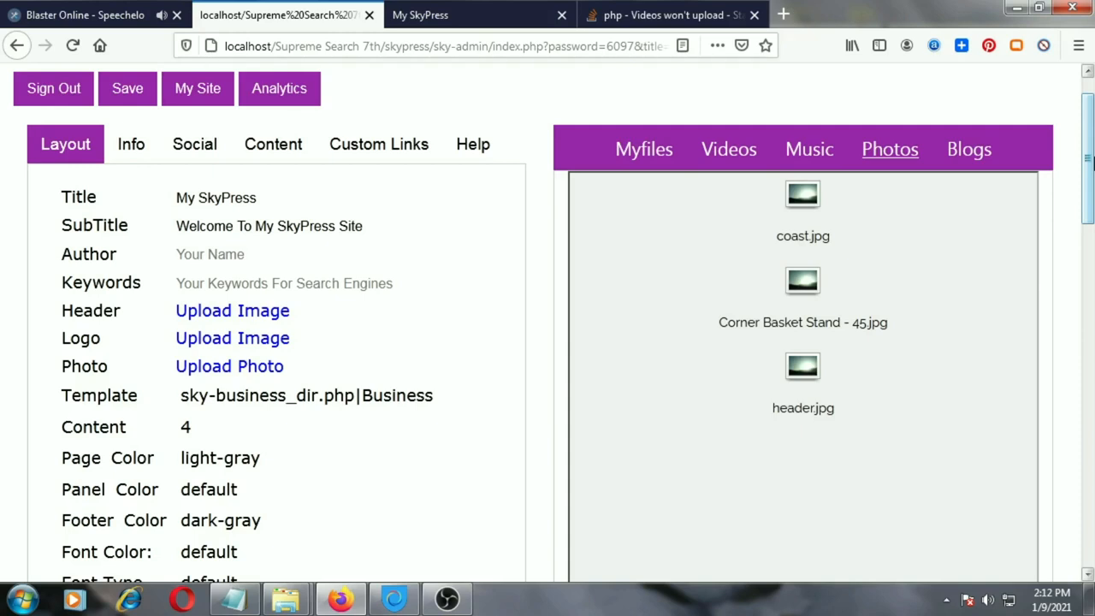
# Open Test blog.txt from the Blogs list, extend its body to "This is a test, add more content", and publish the post
pyautogui.click(967, 154)
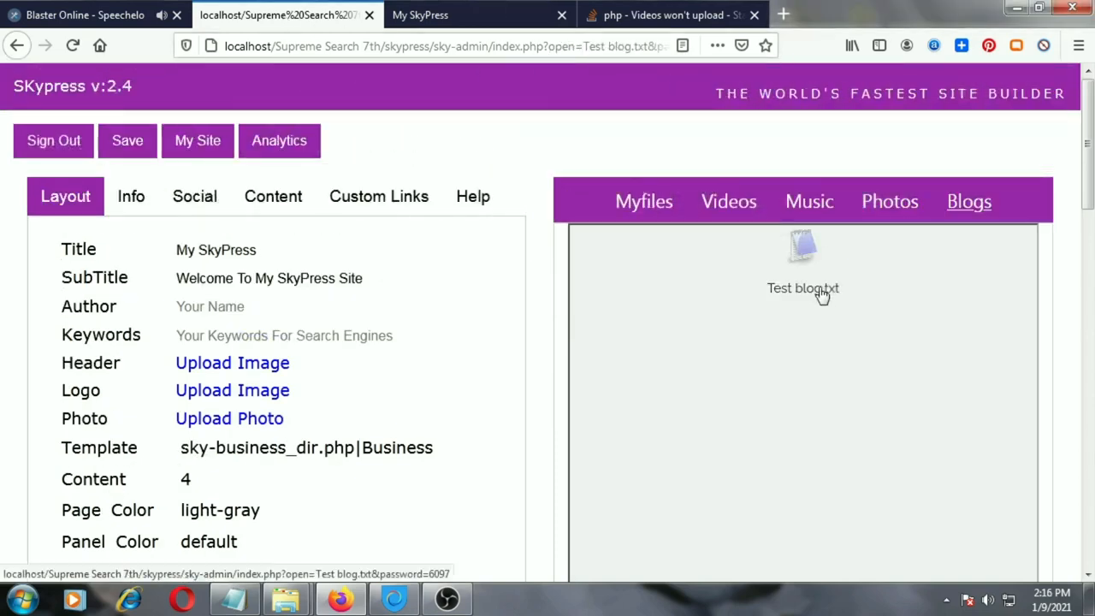
pyautogui.click(821, 295)
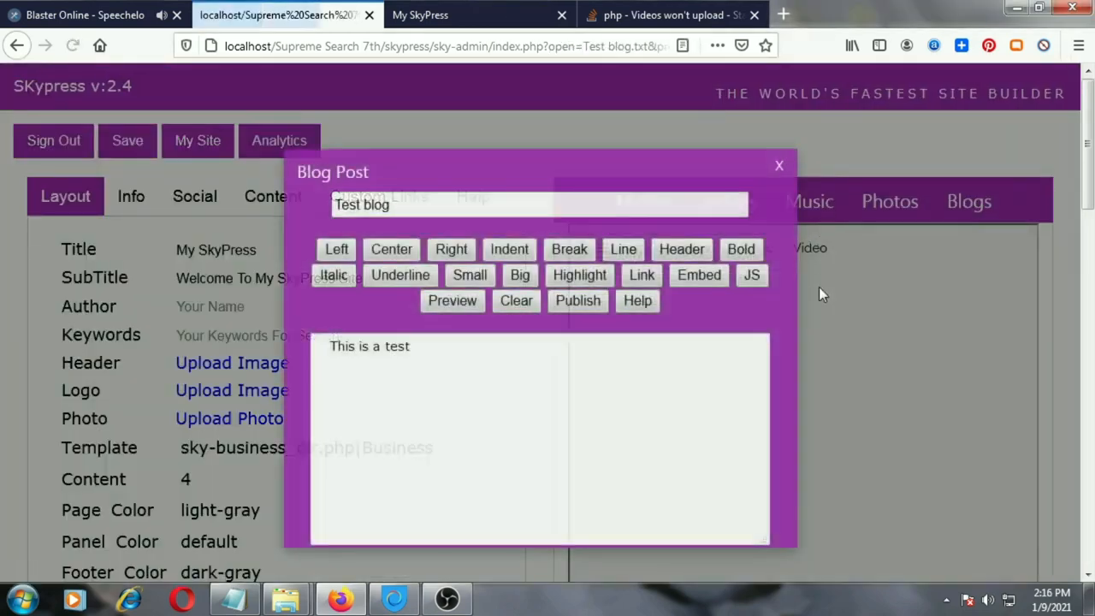
pyautogui.click(446, 345)
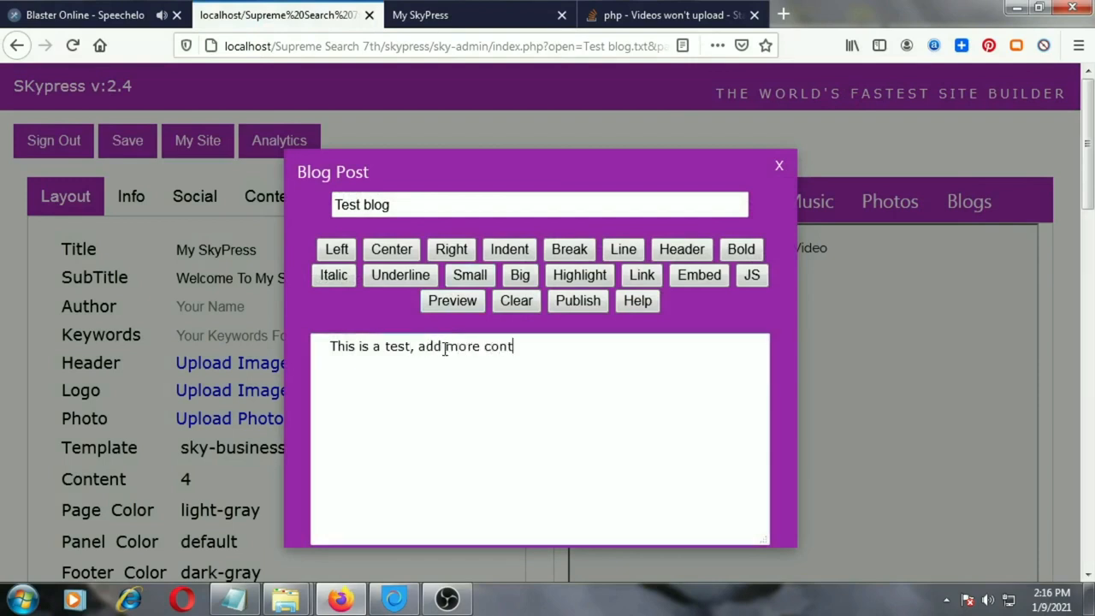
pyautogui.click(405, 319)
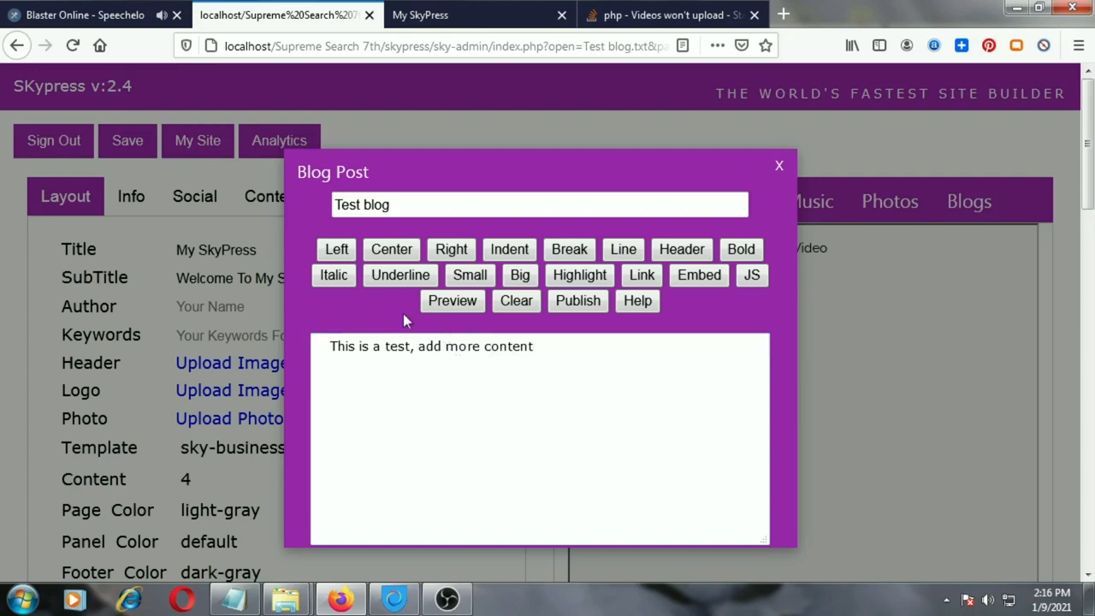
pyautogui.click(578, 301)
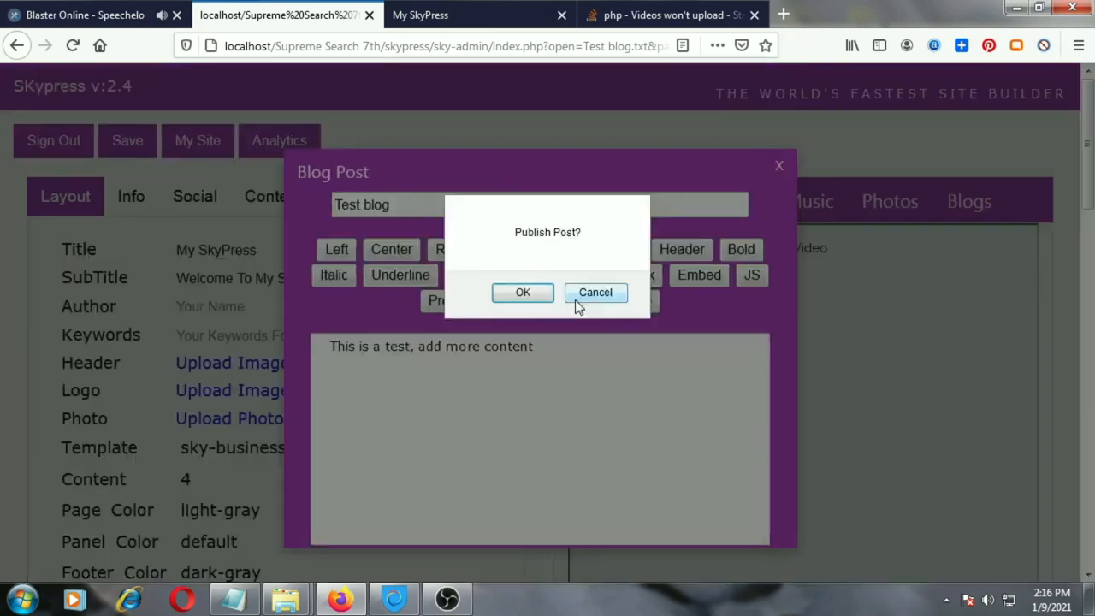
pyautogui.click(521, 293)
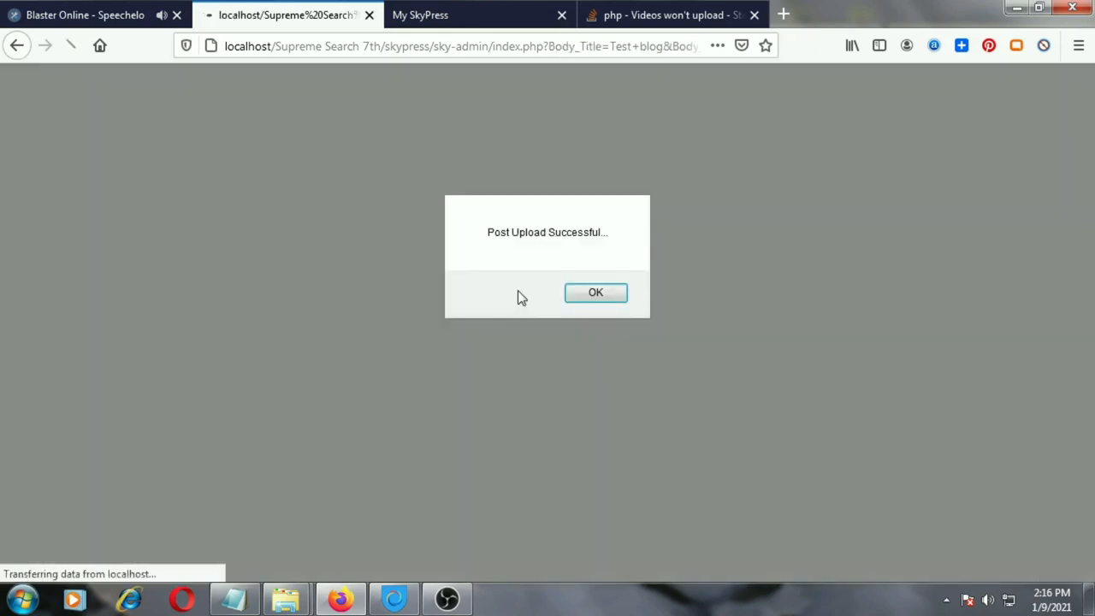
pyautogui.click(594, 293)
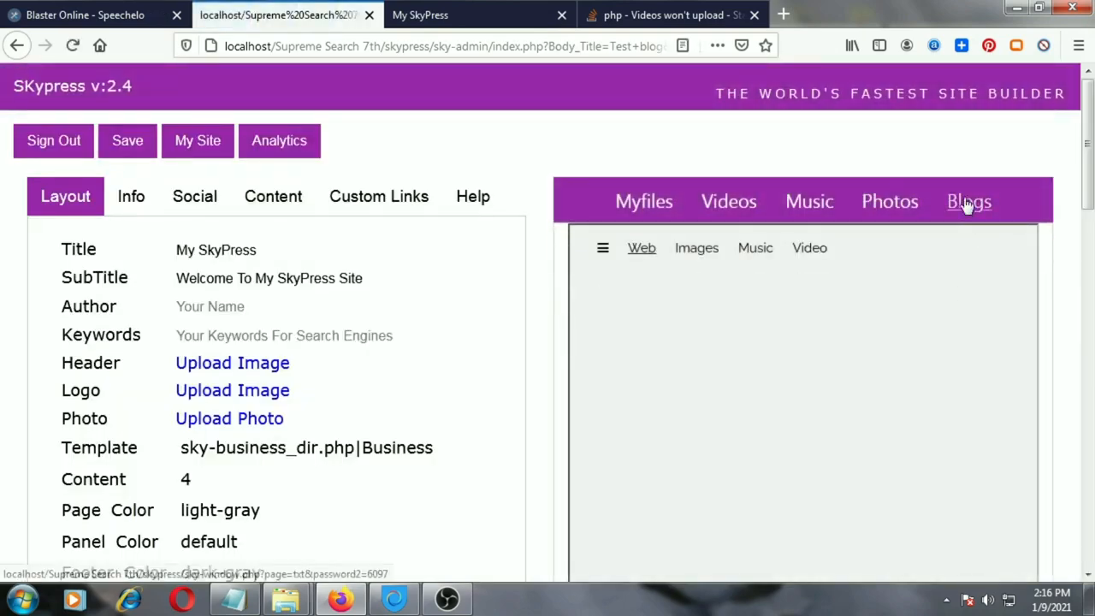
# Reopen Test blog.txt from the Blogs list to check its content, and close the post editor
pyautogui.click(967, 205)
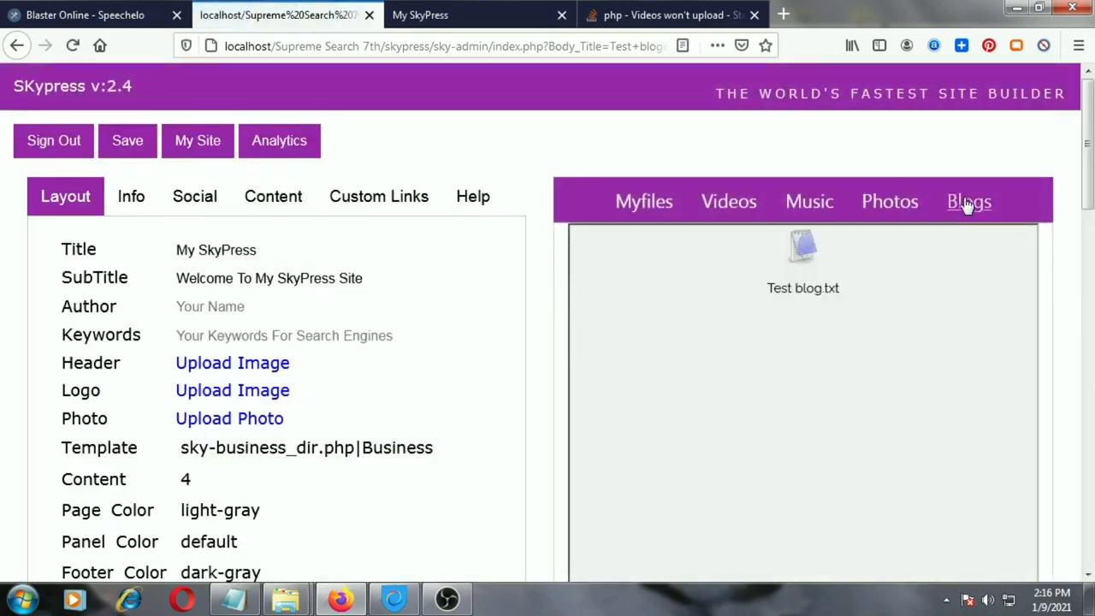
pyautogui.click(804, 291)
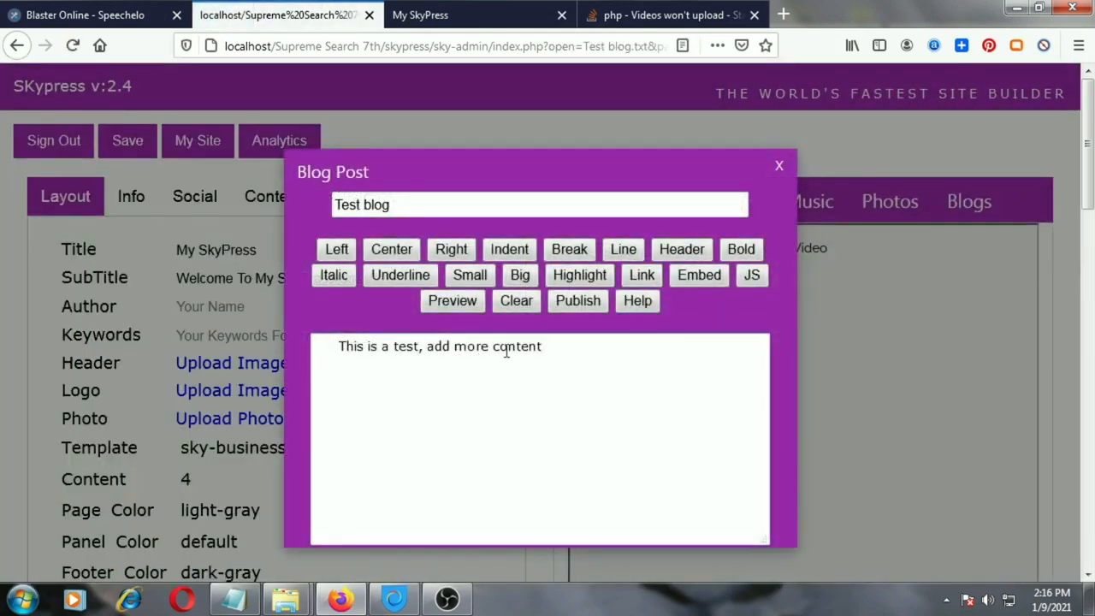
pyautogui.click(776, 169)
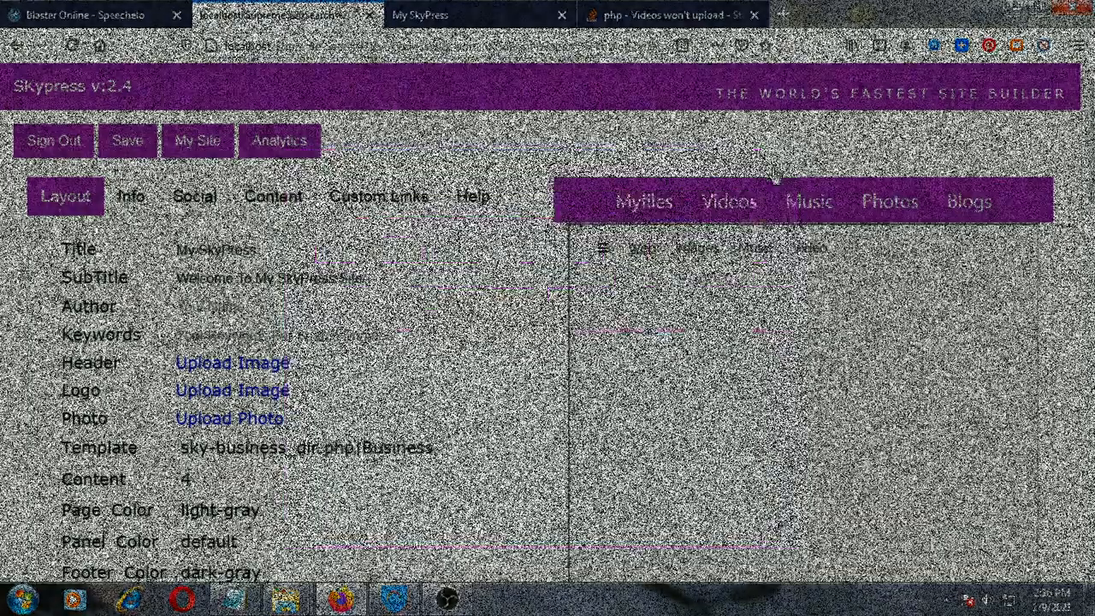